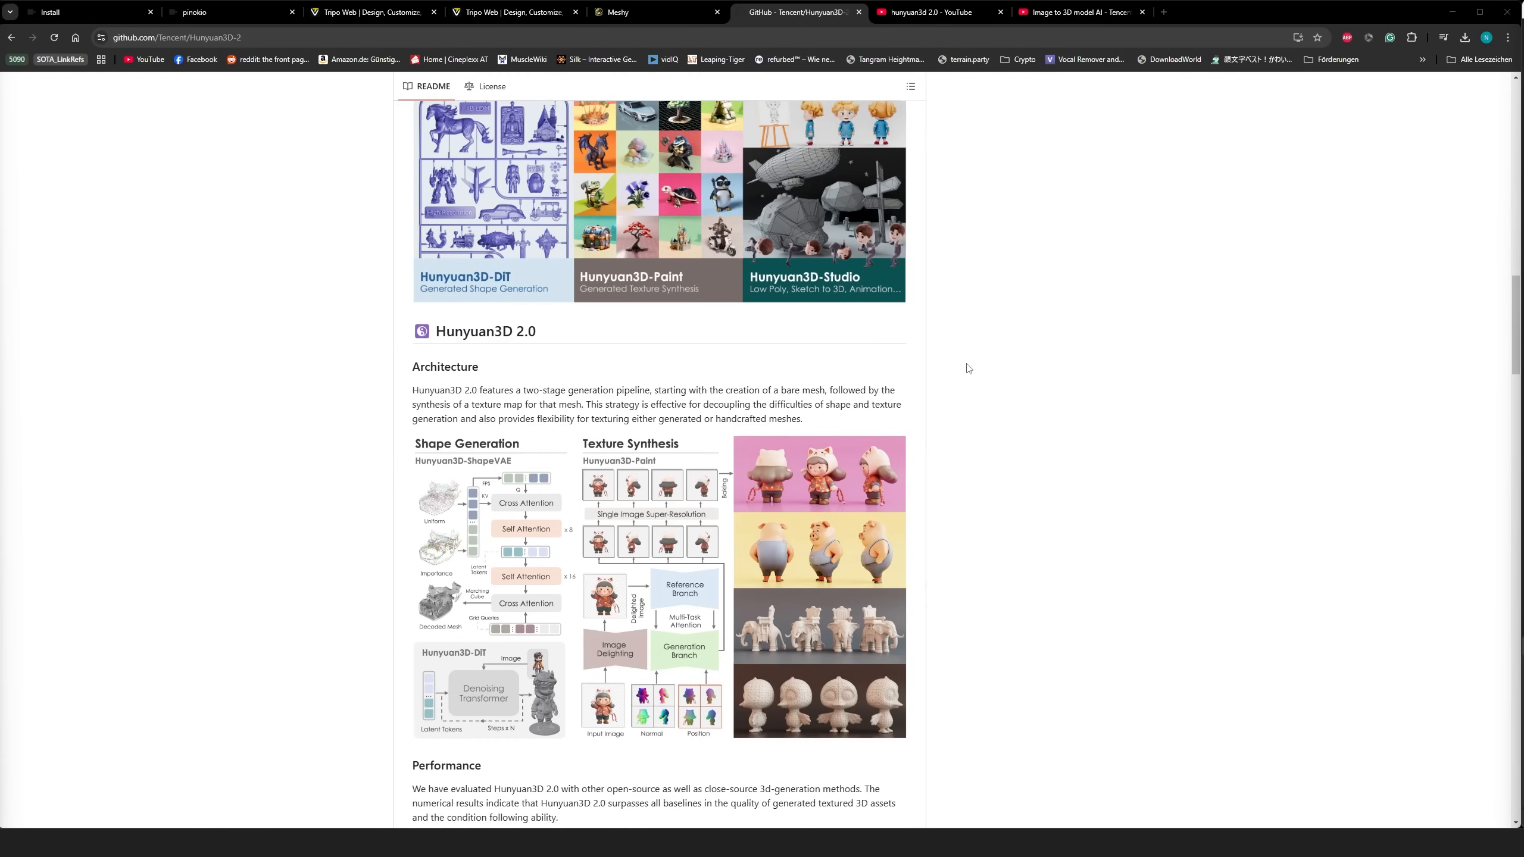
Look over the news and introduction in the Hunyuan3D 2.0 README on GitHub.
scroll(969, 368, up, 15)
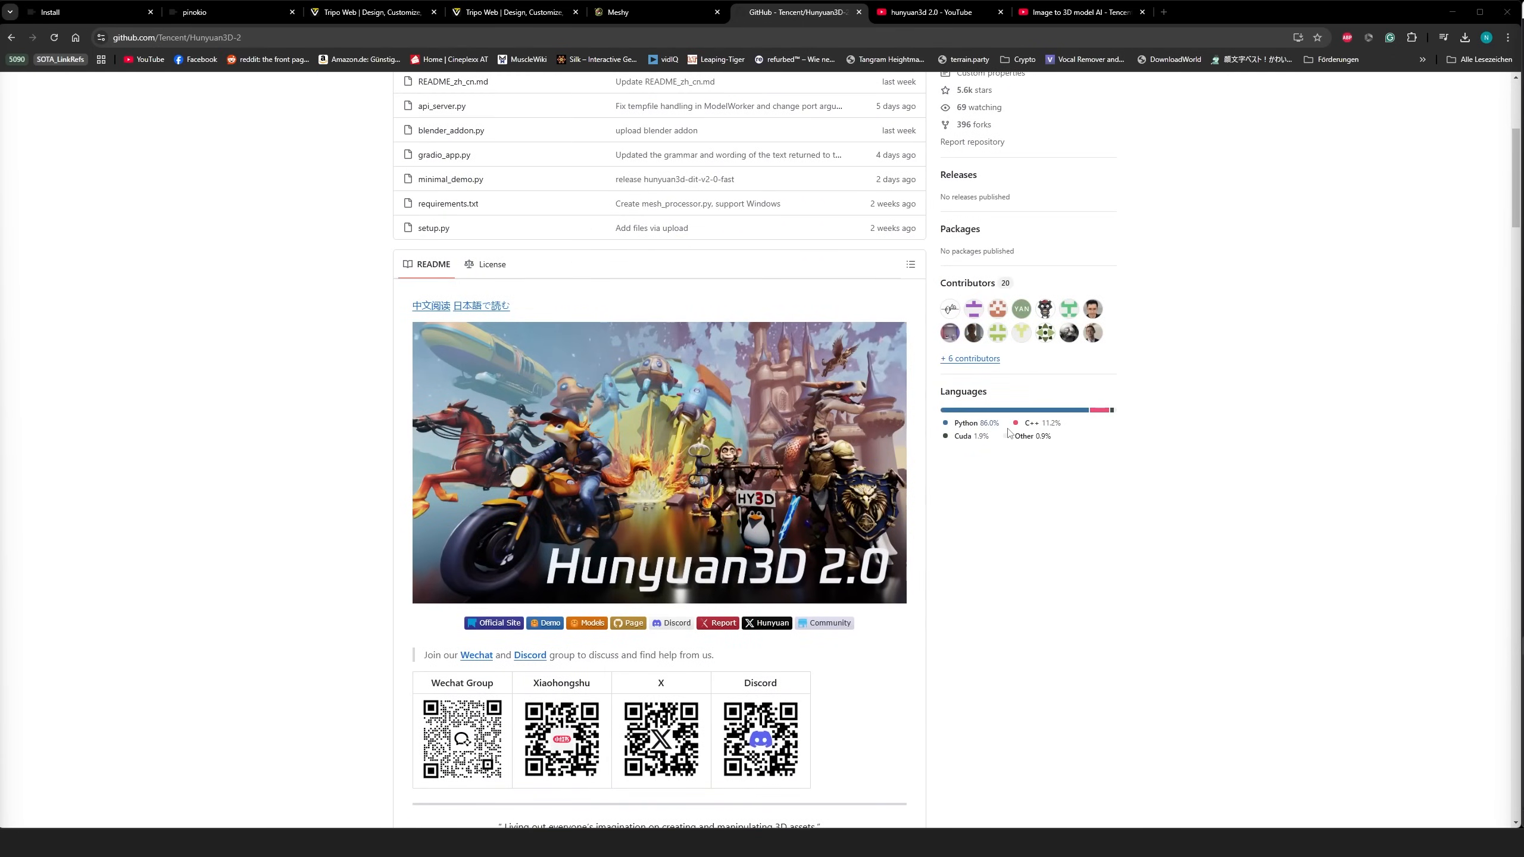
scroll(1008, 433, up, 2)
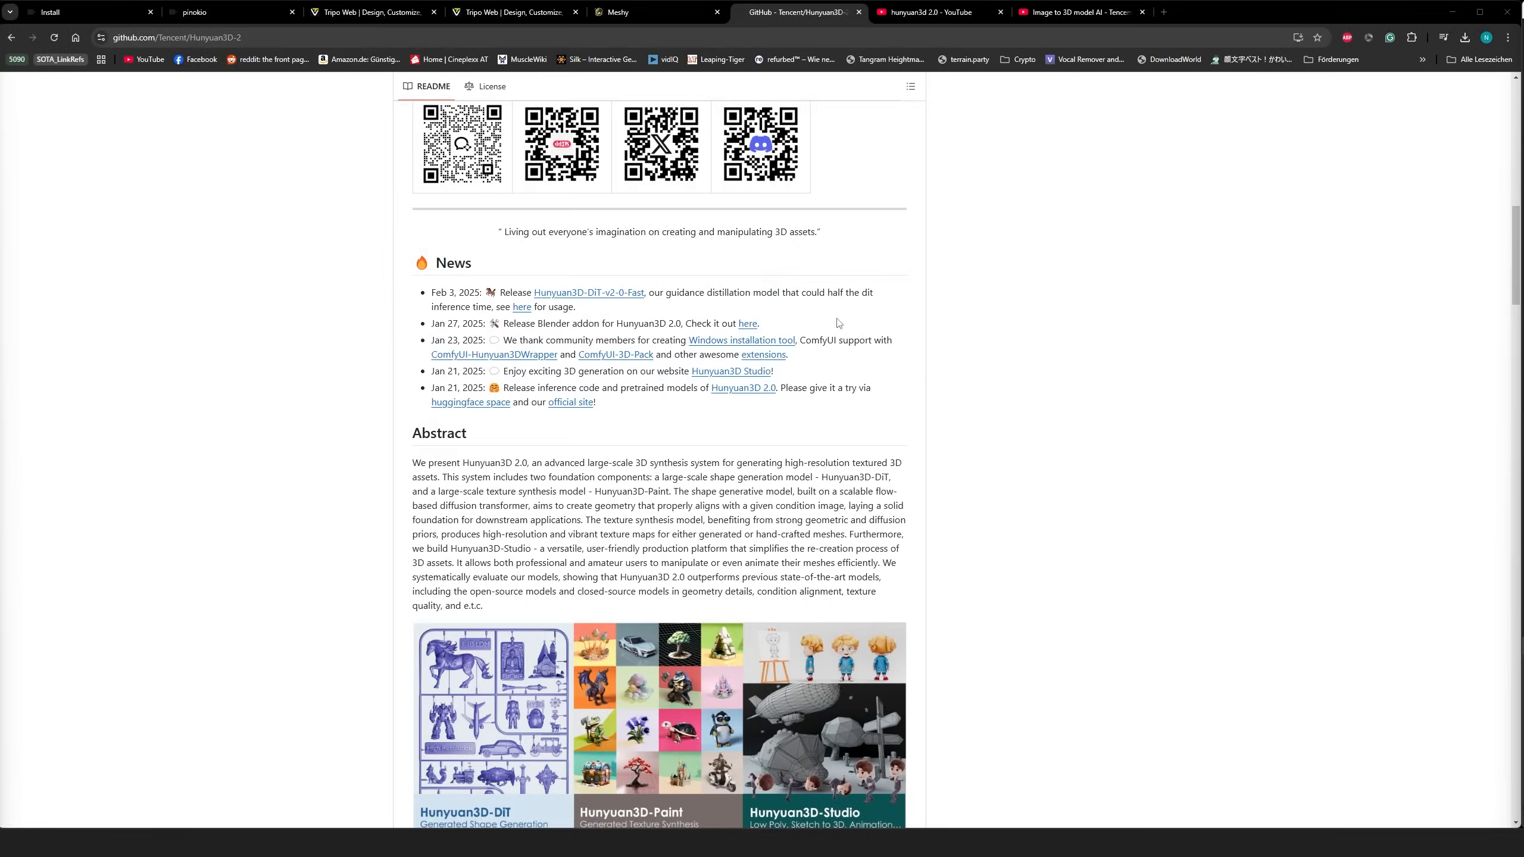
scroll(820, 382, up, 1)
scroll(820, 382, up, 8)
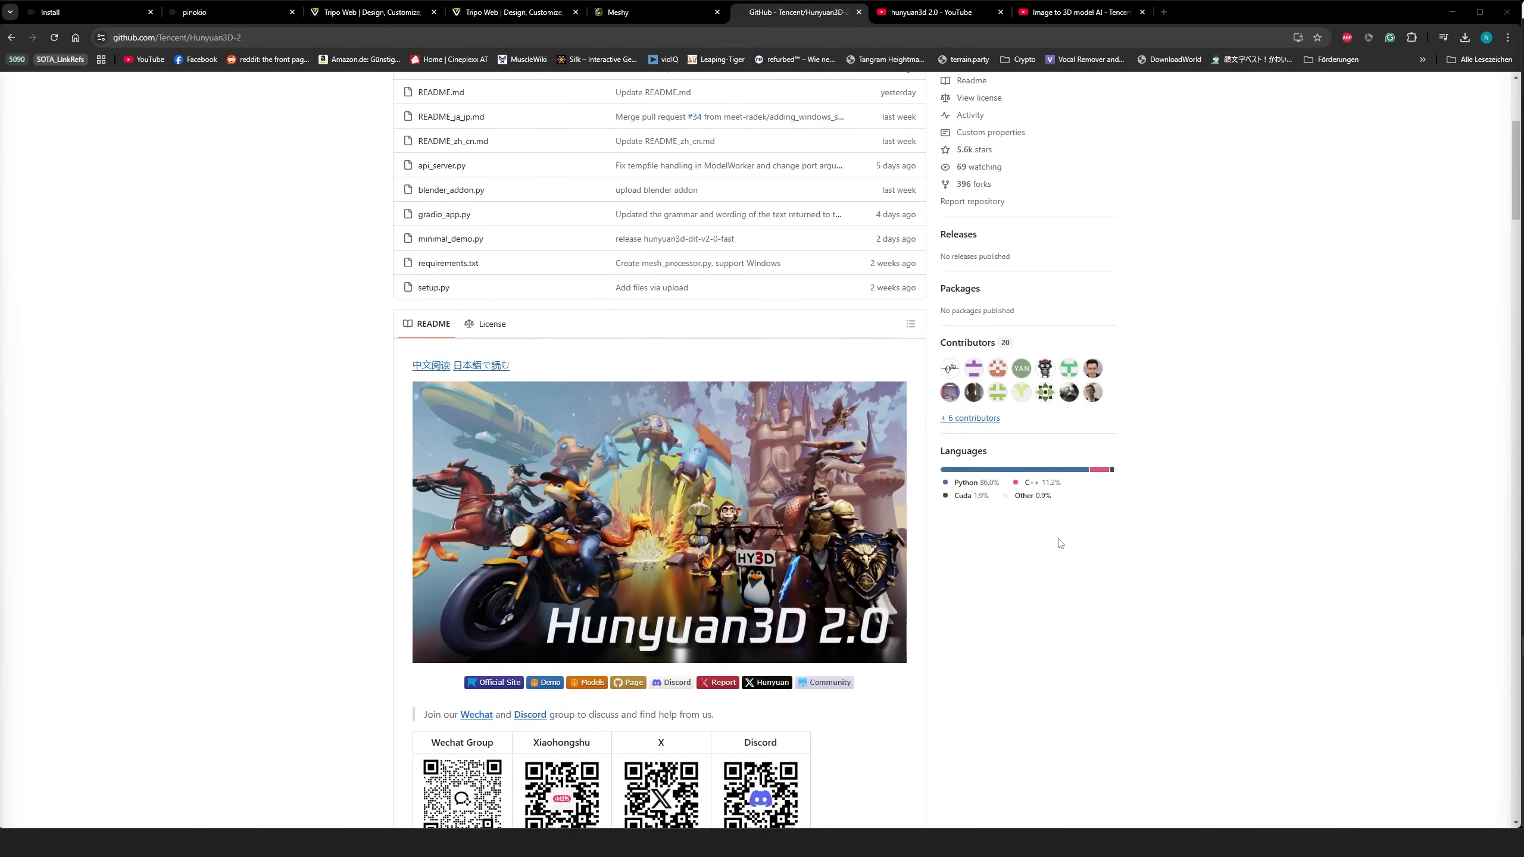
Browse the YouTube search results for "hunyuan3d 2.0" and return to the Performance section of the GitHub README.
click(931, 12)
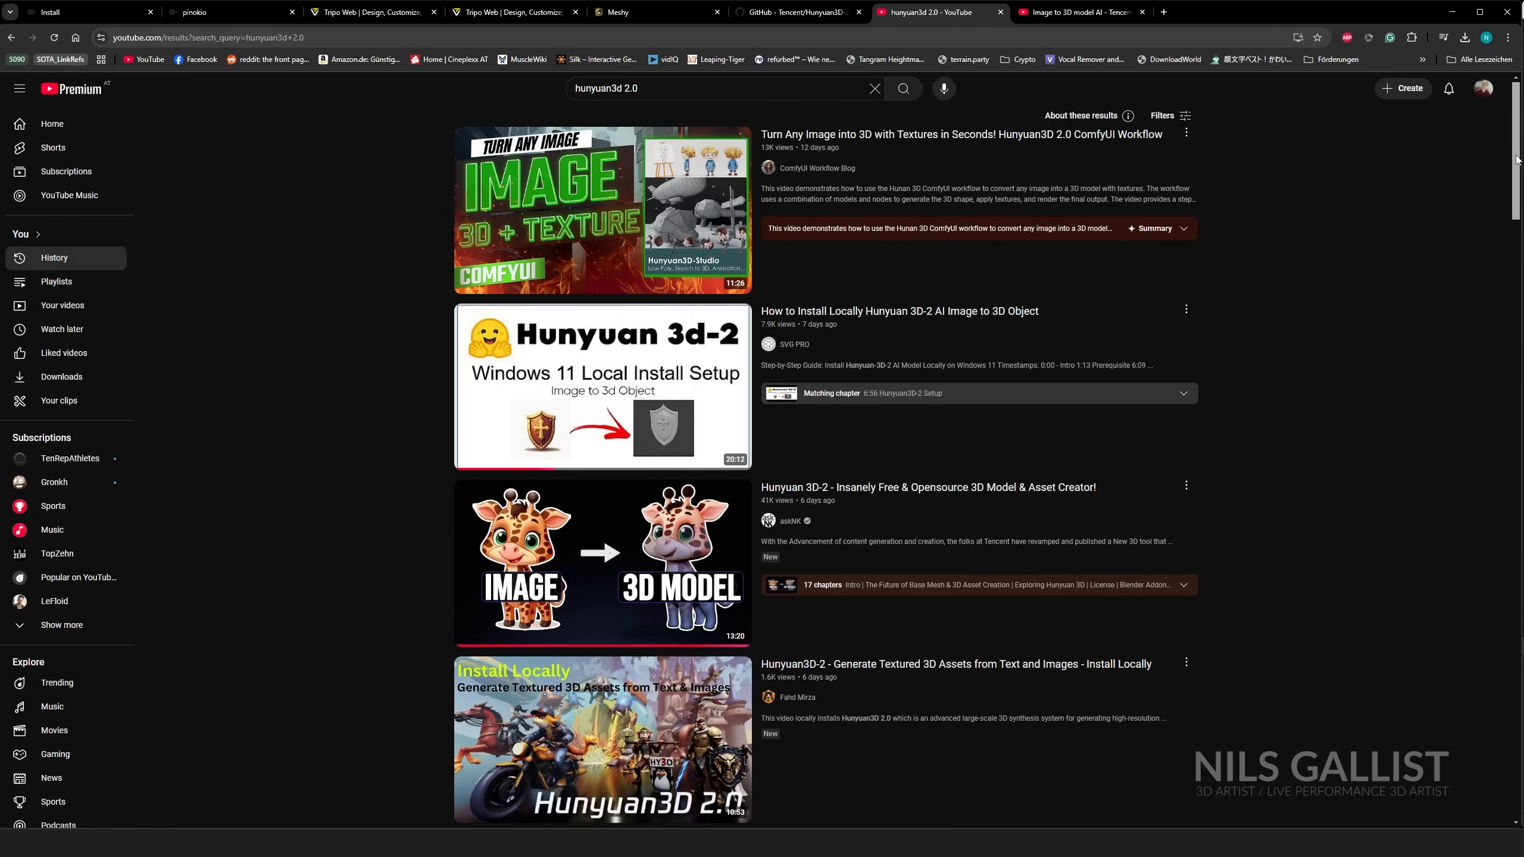
drag(1518, 147, 1469, 212)
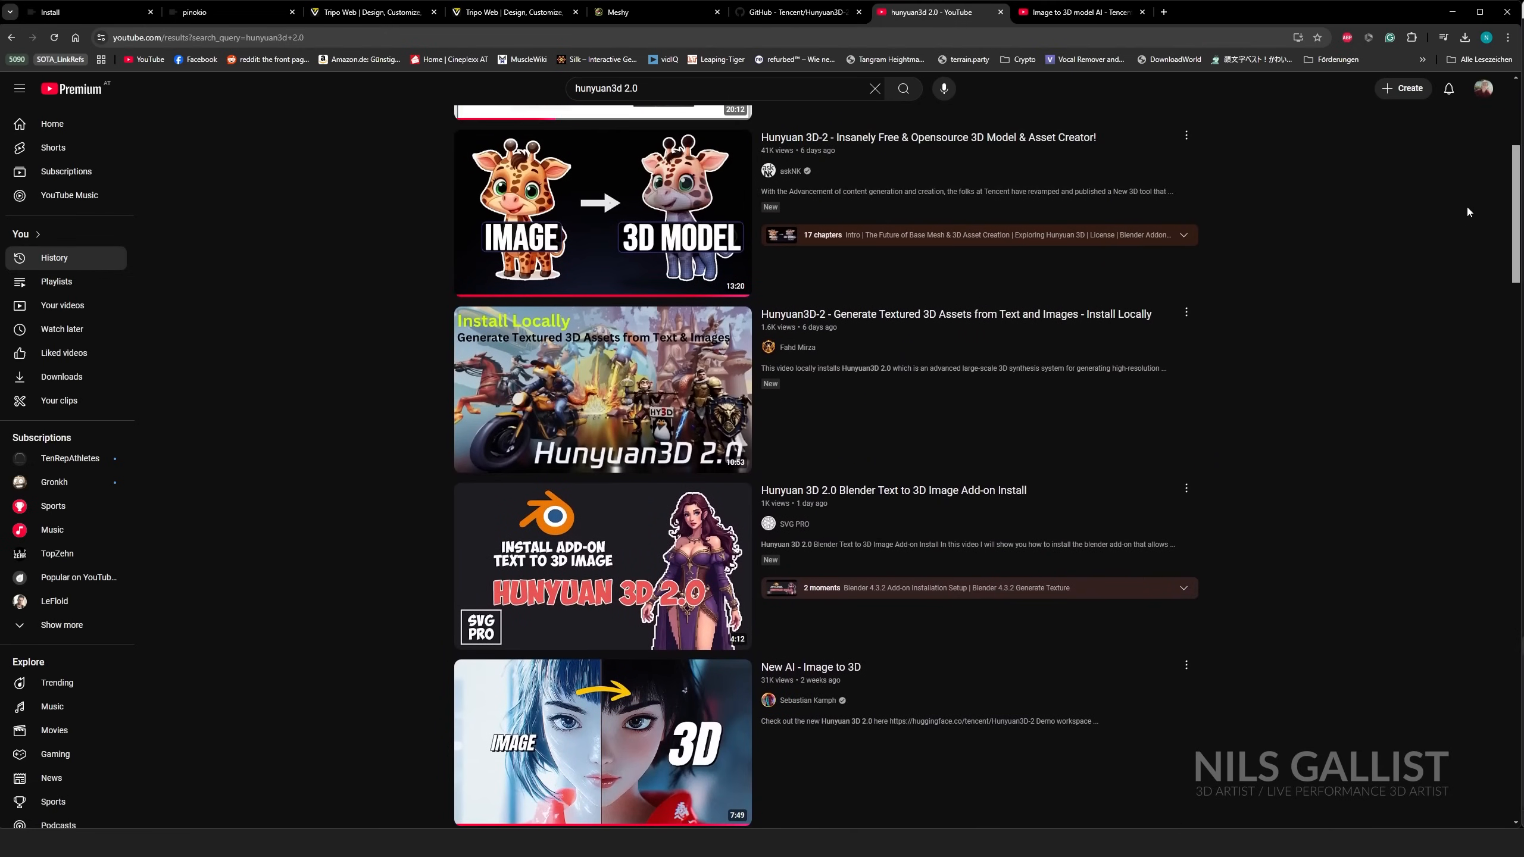
click(798, 19)
drag(1513, 163, 1513, 363)
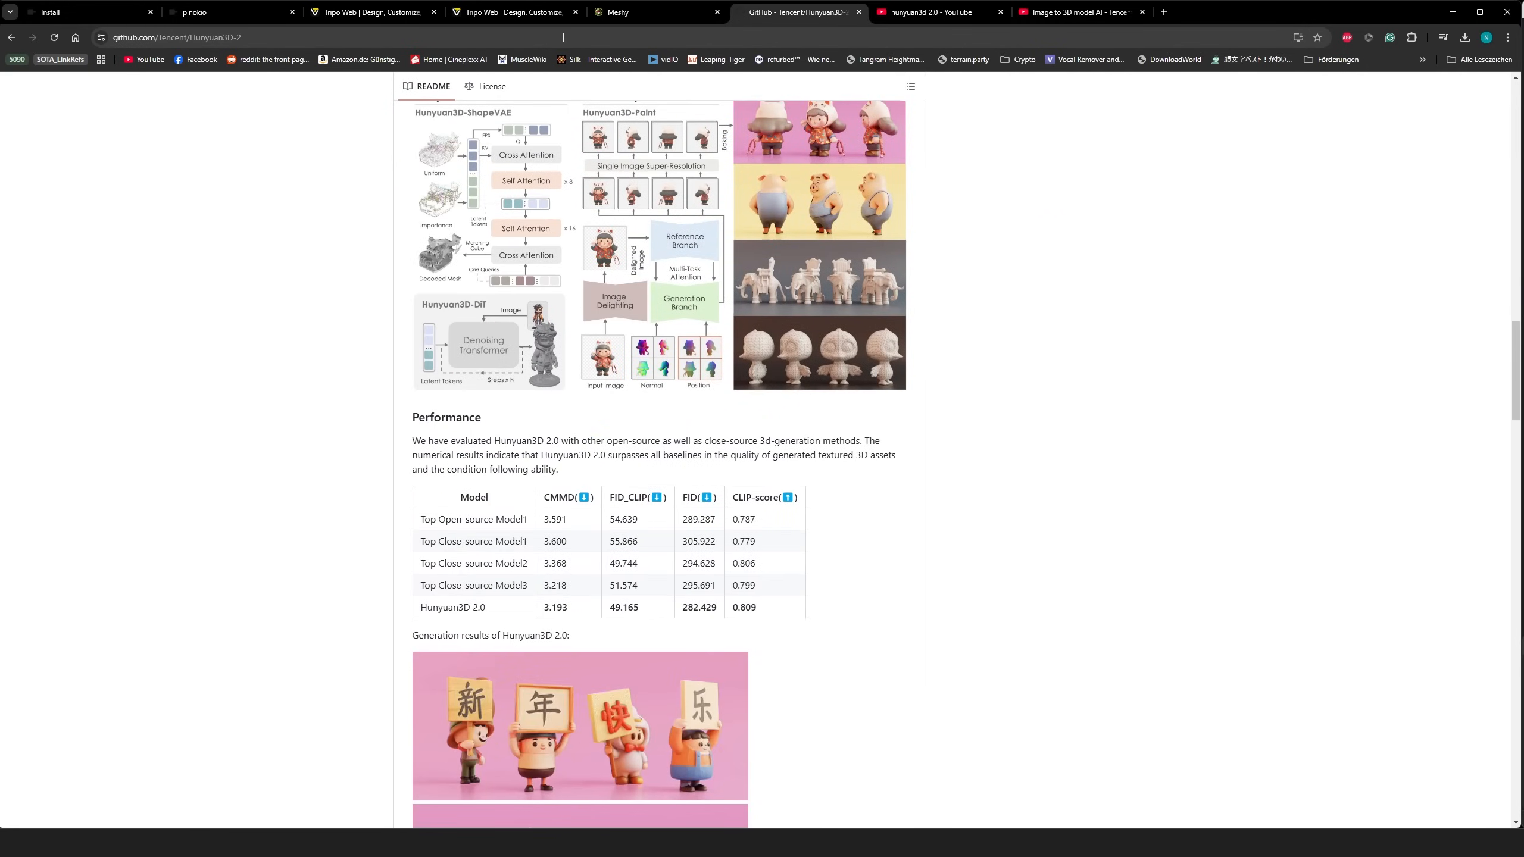
View the arm model in the Meshy workspace and the helmeted head model in Tripo.
click(369, 17)
click(618, 13)
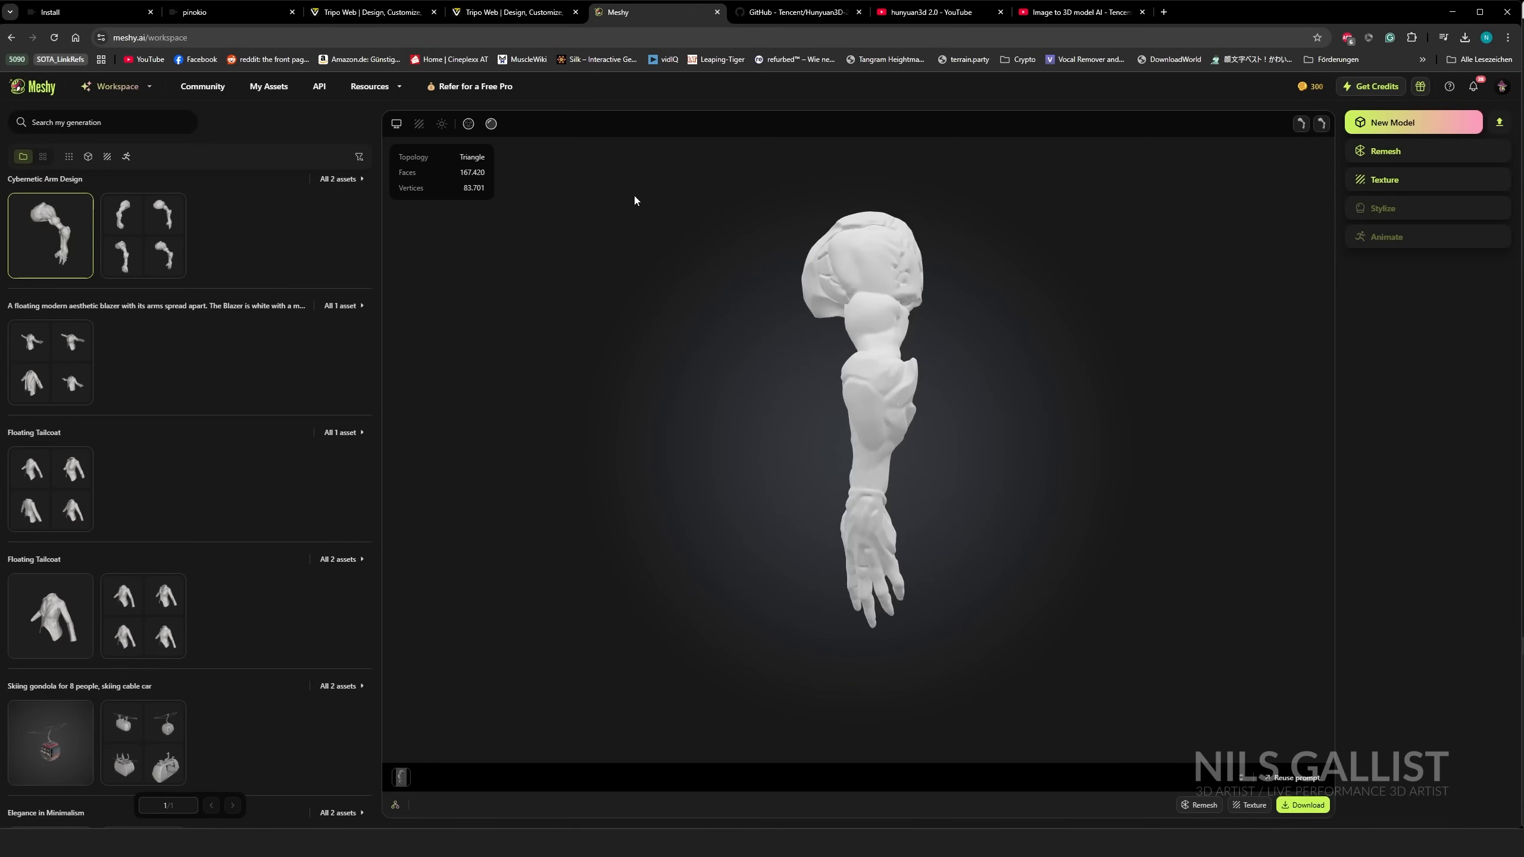
click(375, 13)
click(530, 13)
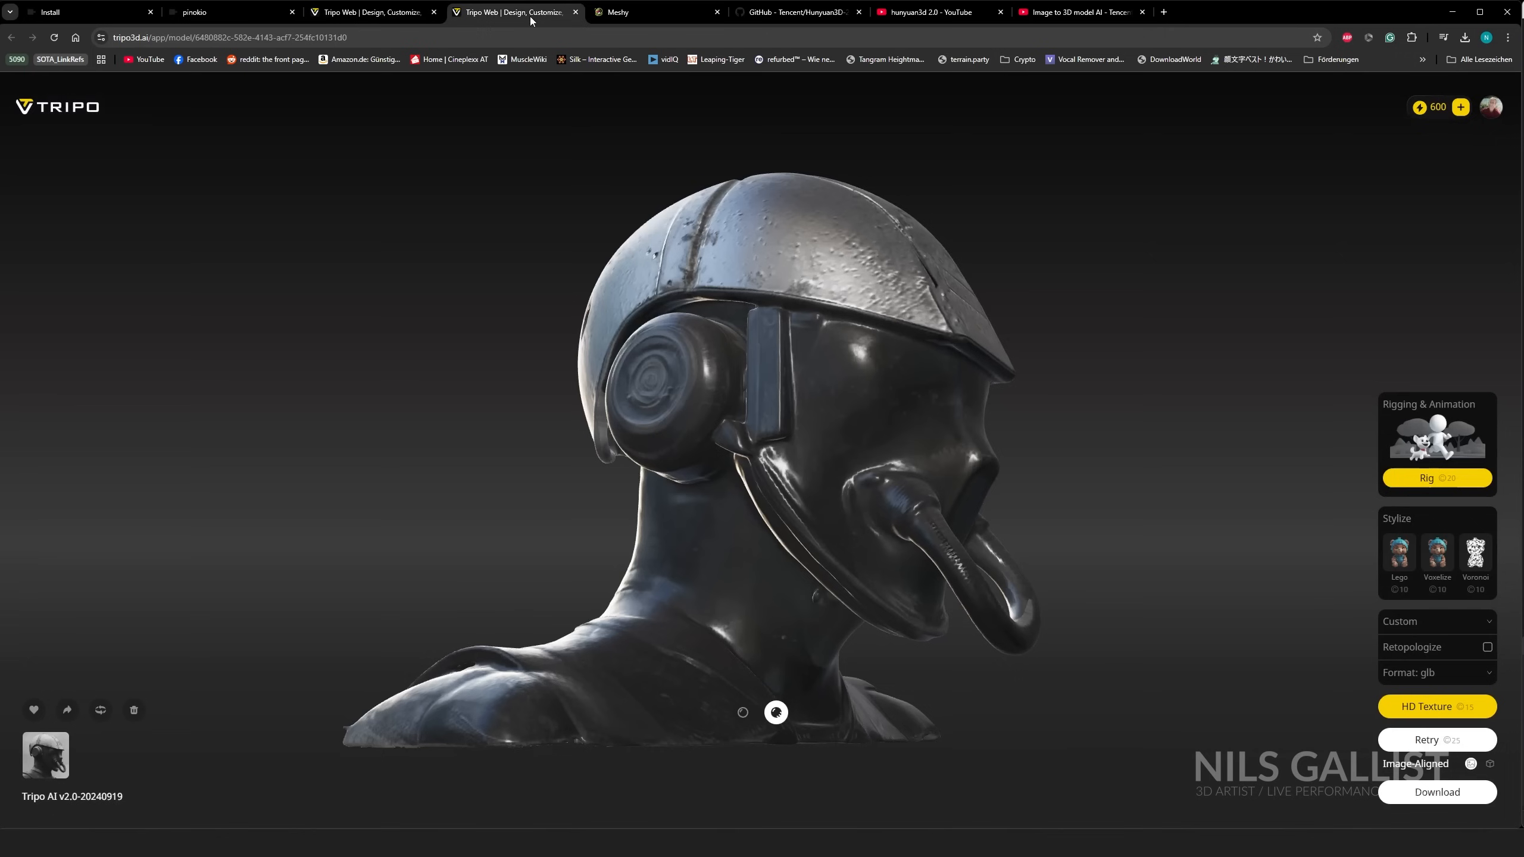
Check the membership plan, credits and usage history from Tripo's My Models page, and close the overview.
click(369, 12)
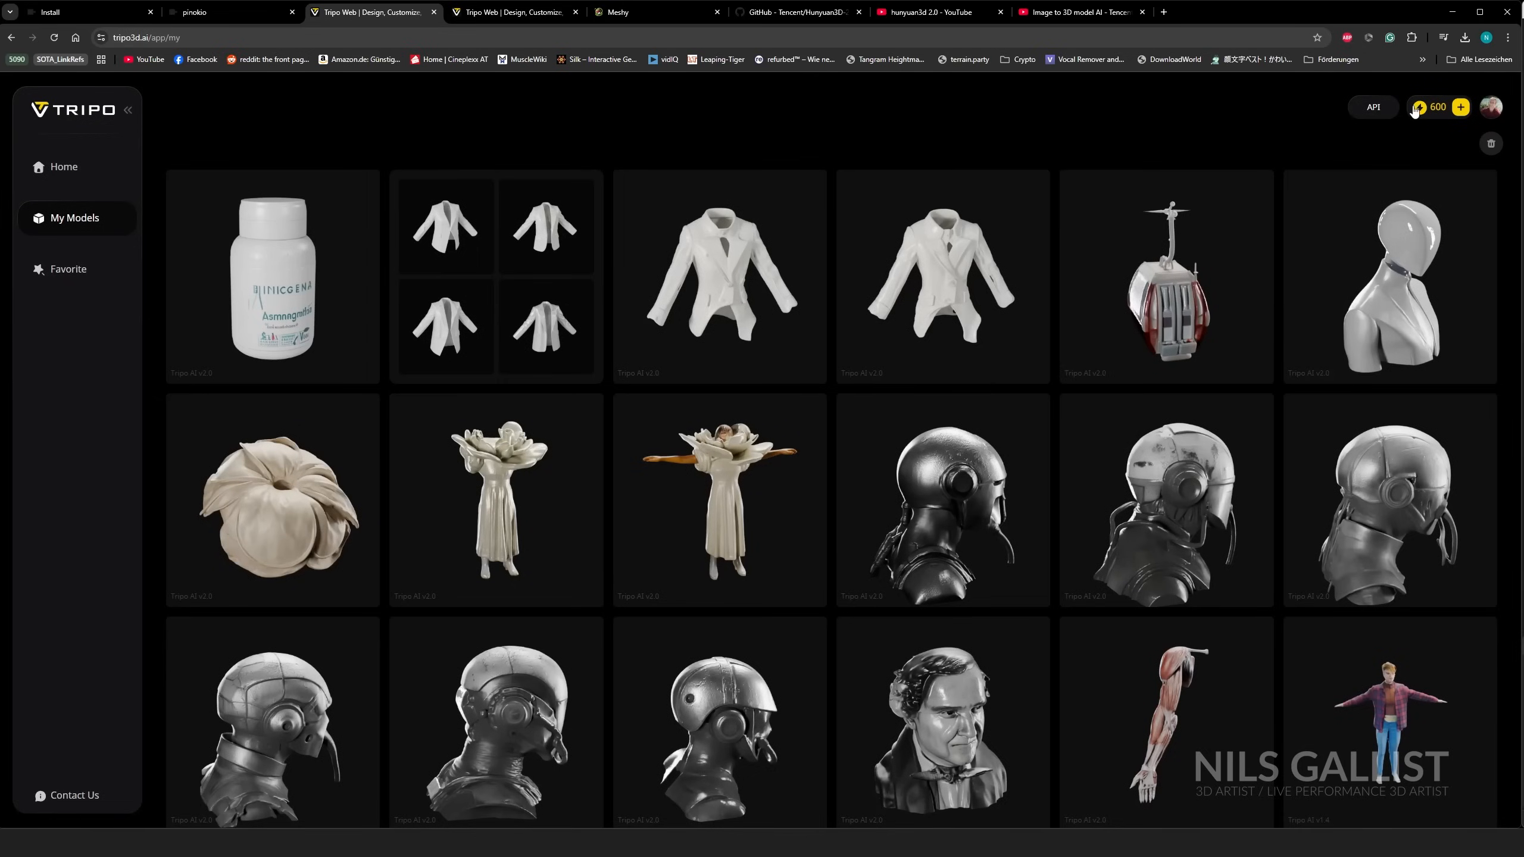
click(1436, 108)
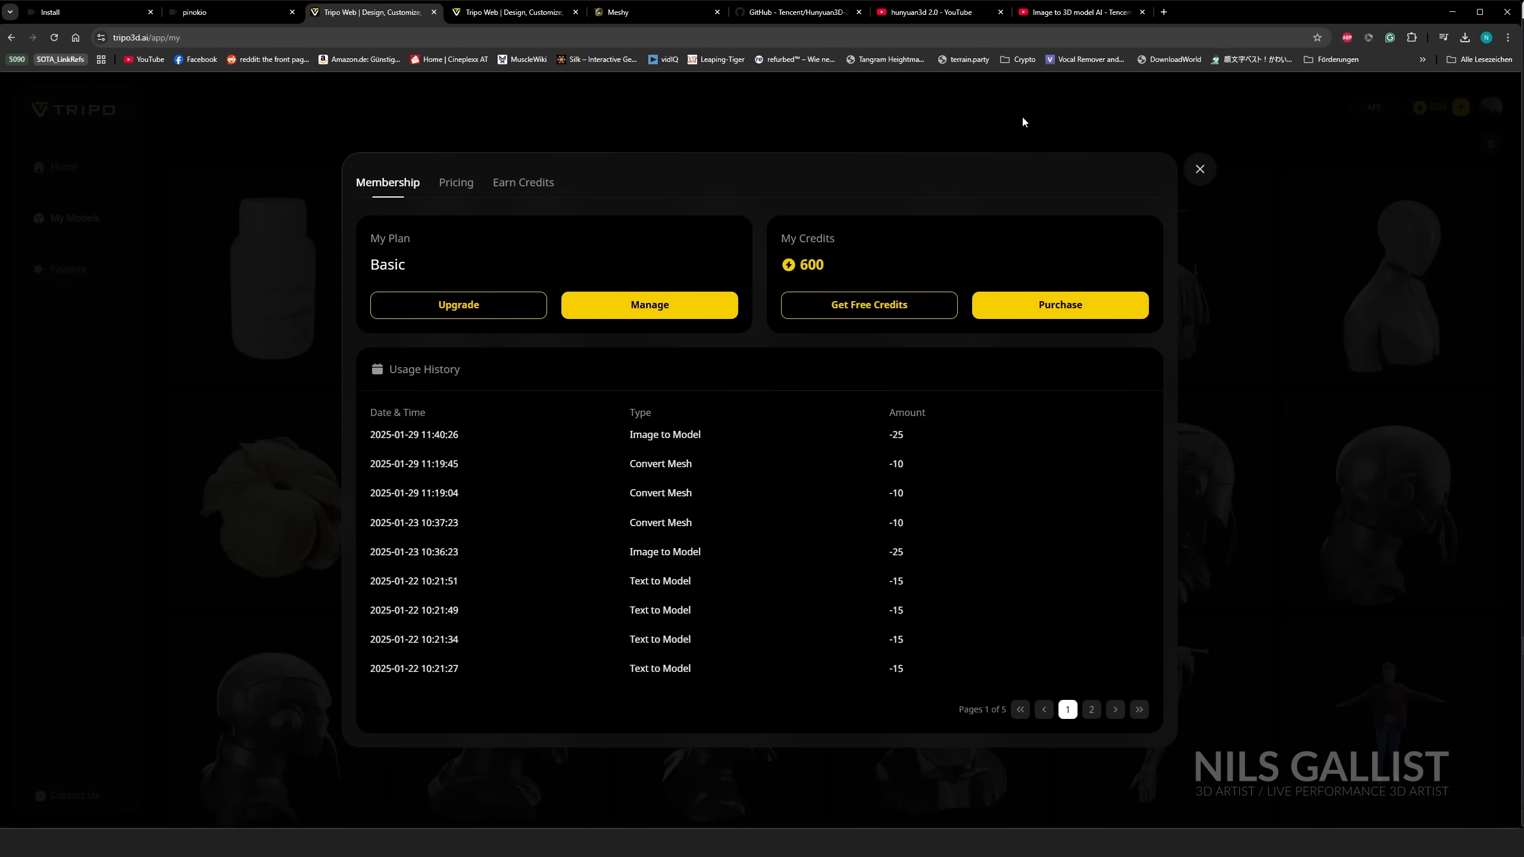
click(1199, 170)
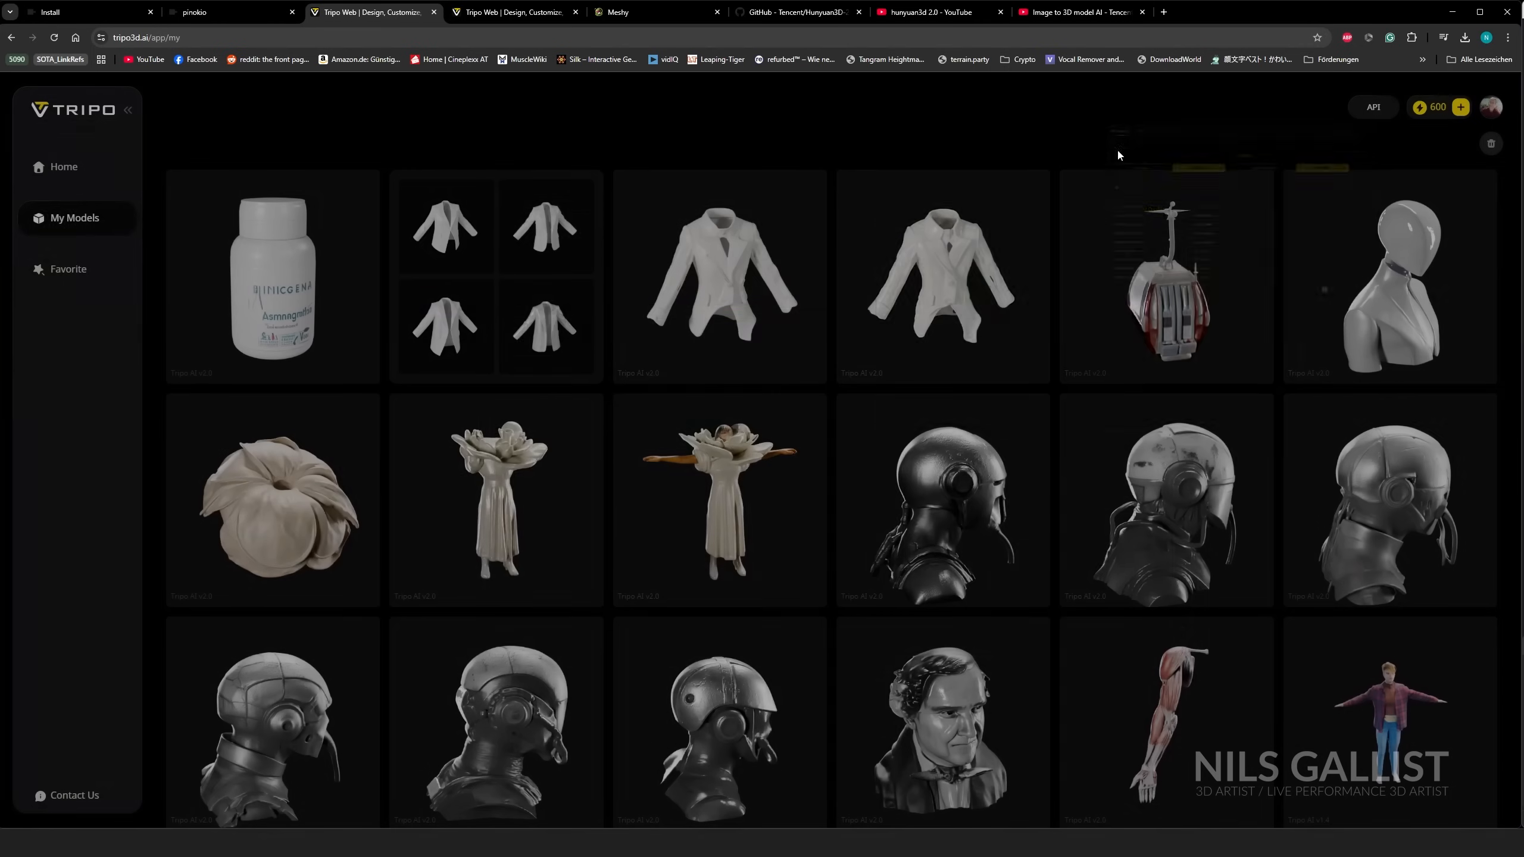
Open the Hugging Face demo linked in the Hunyuan3D-2 GitHub README, view it and close its page.
click(798, 12)
scroll(839, 443, up, 12)
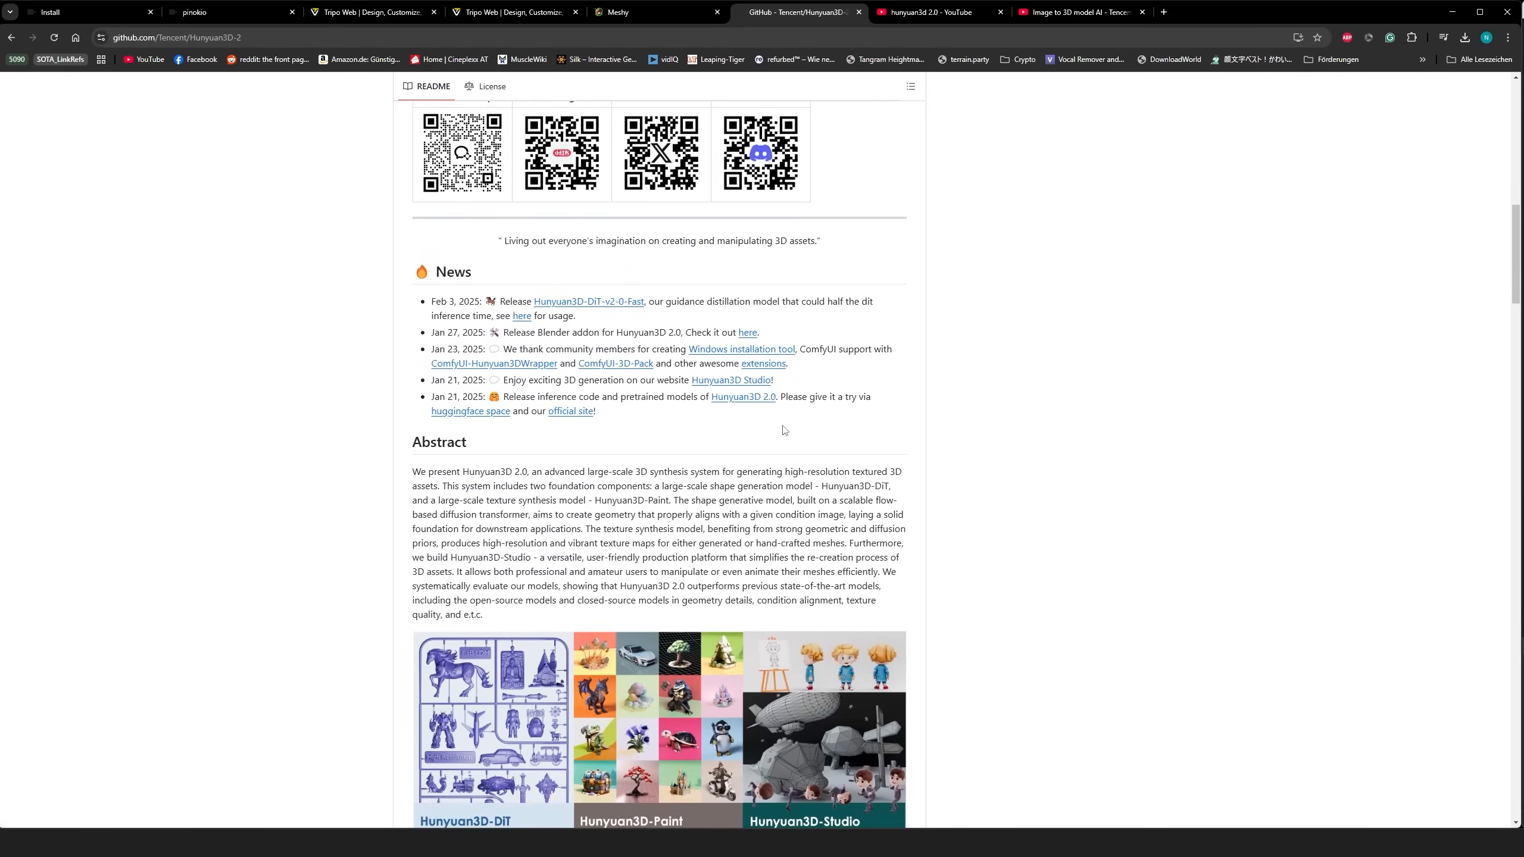
scroll(784, 430, up, 6)
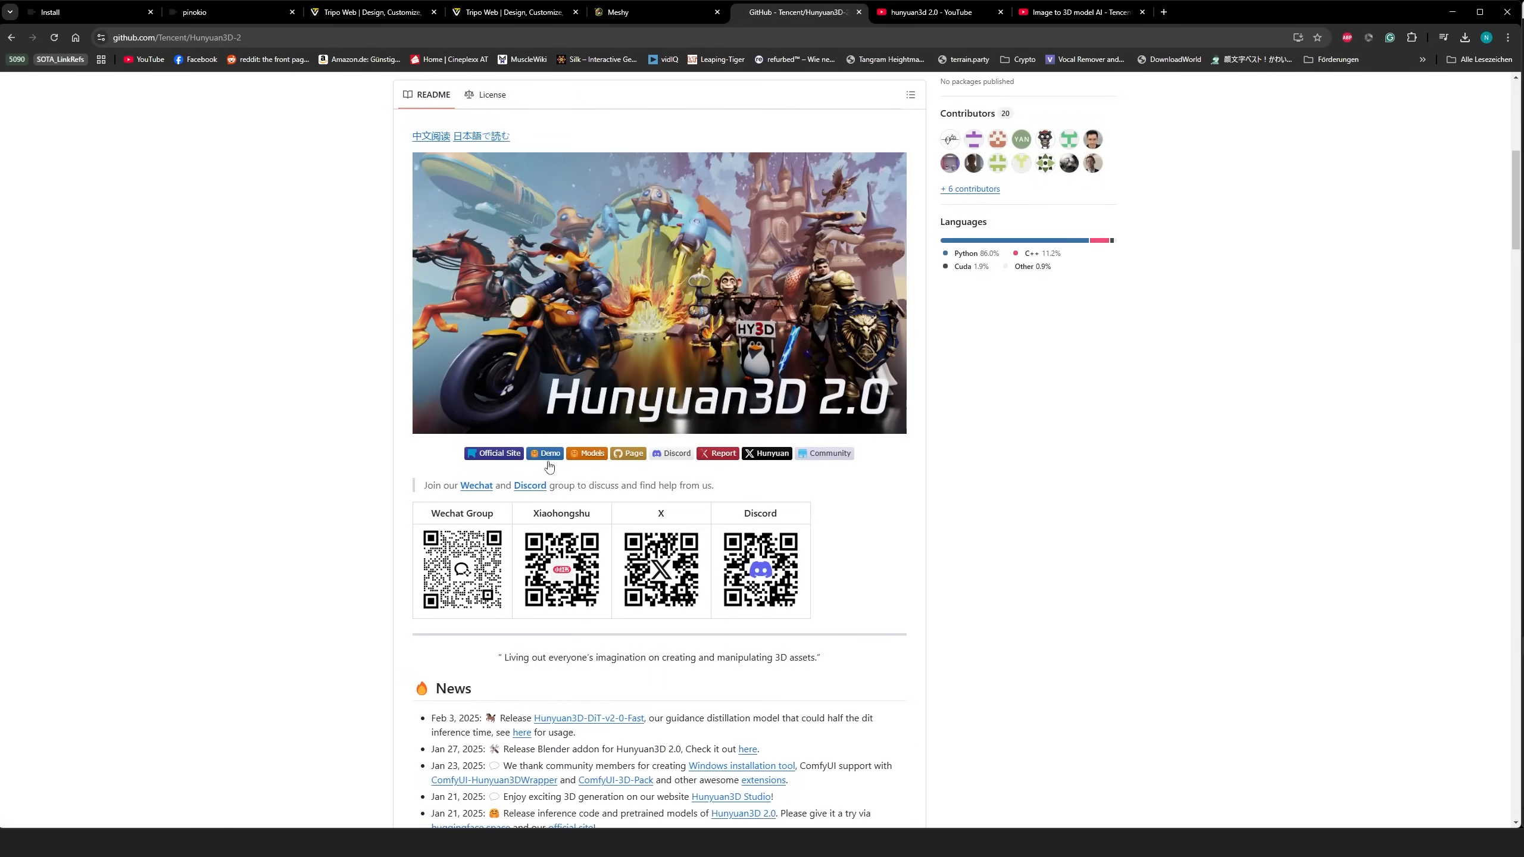
middle_click(547, 458)
click(947, 13)
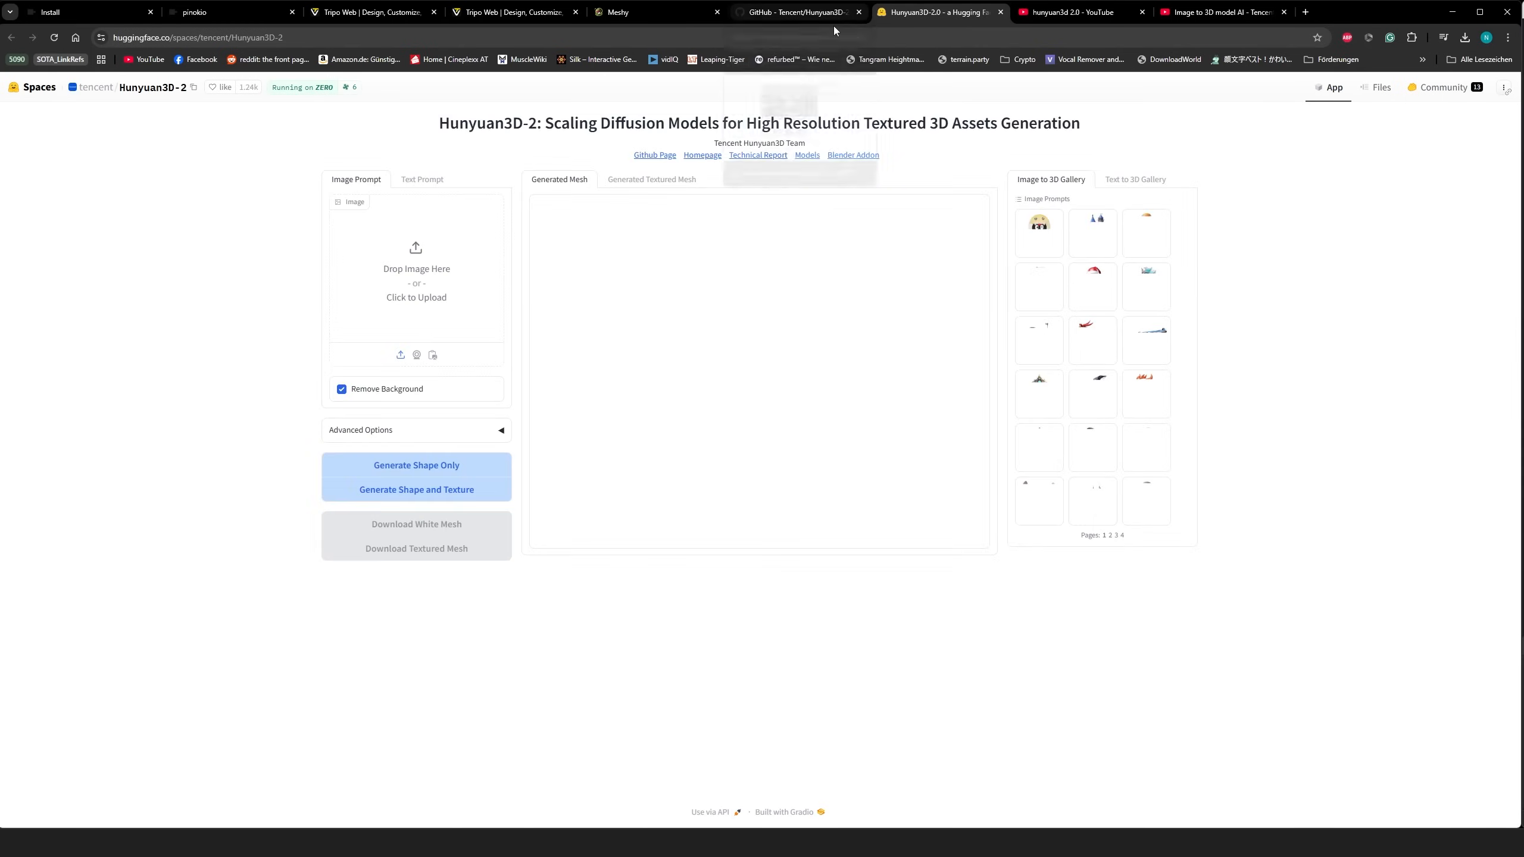
click(819, 12)
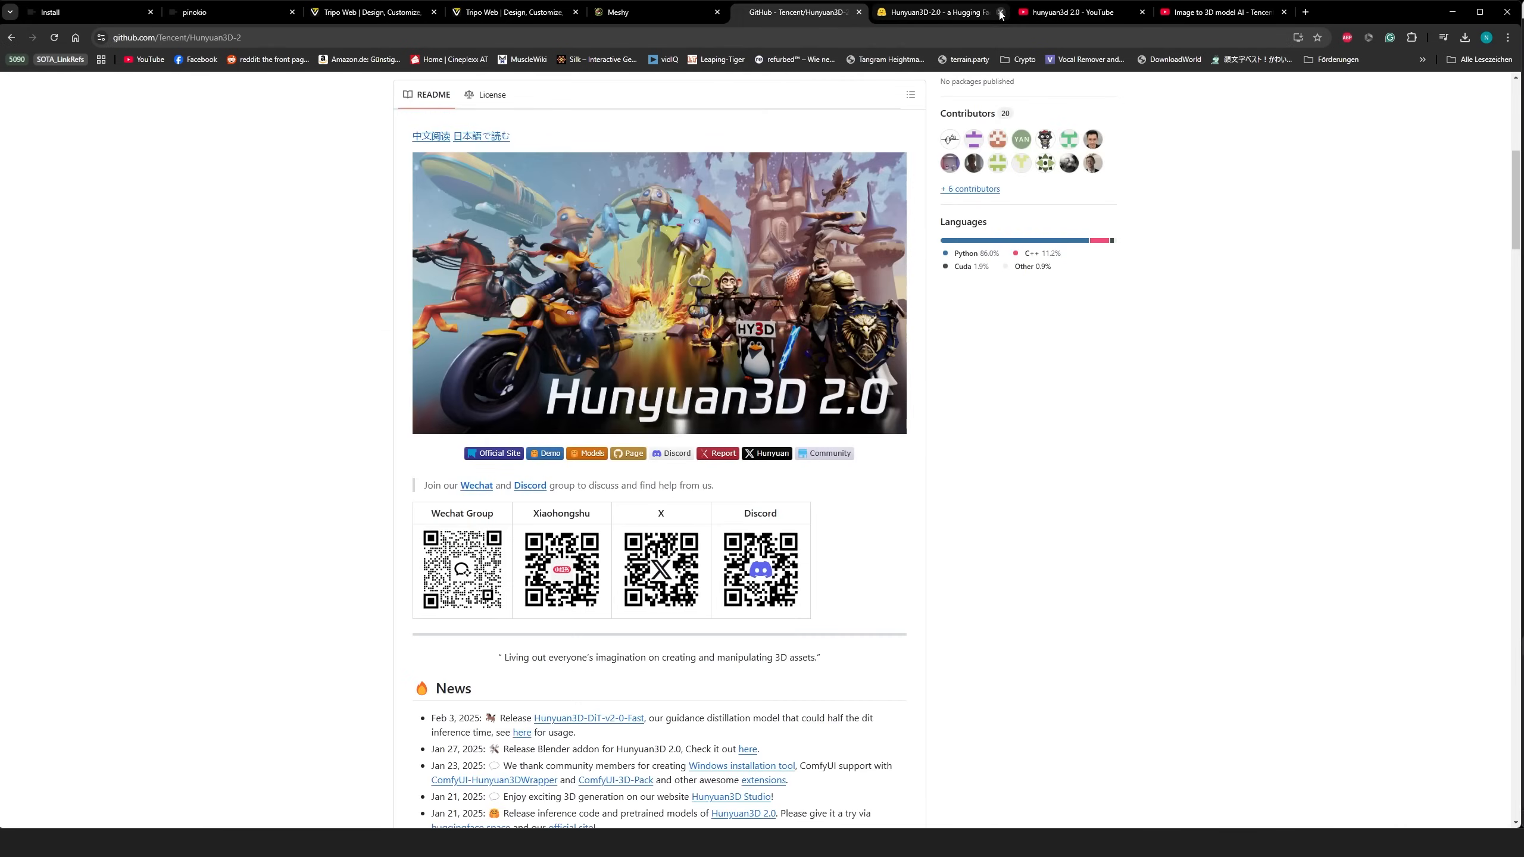
click(1000, 12)
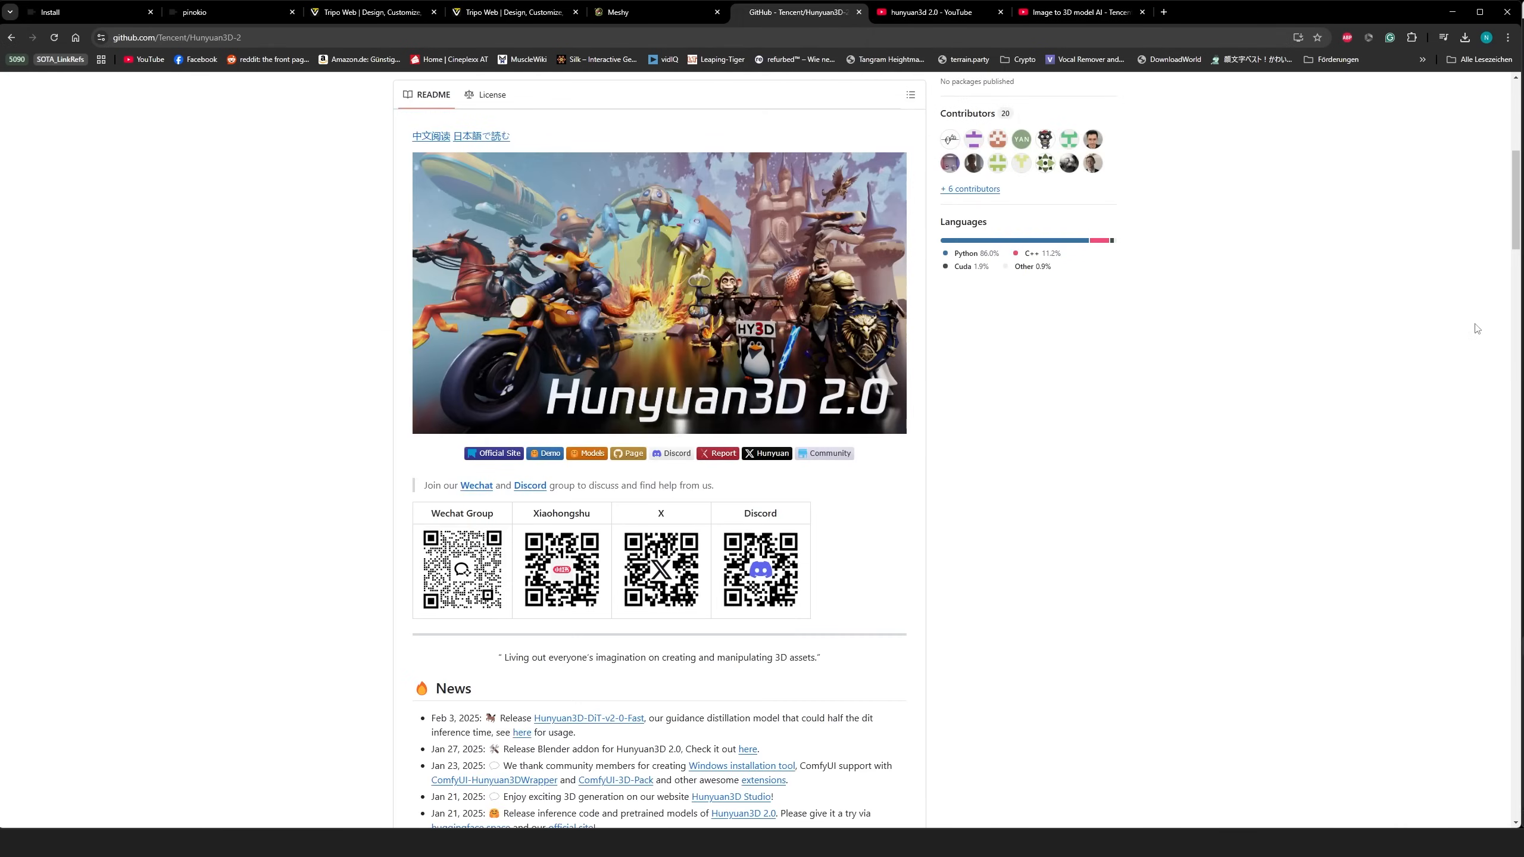
Read through the abstract, architecture and performance sections of the Hunyuan3D 2.0 README.
scroll(1508, 216, up, 8)
scroll(1493, 346, down, 15)
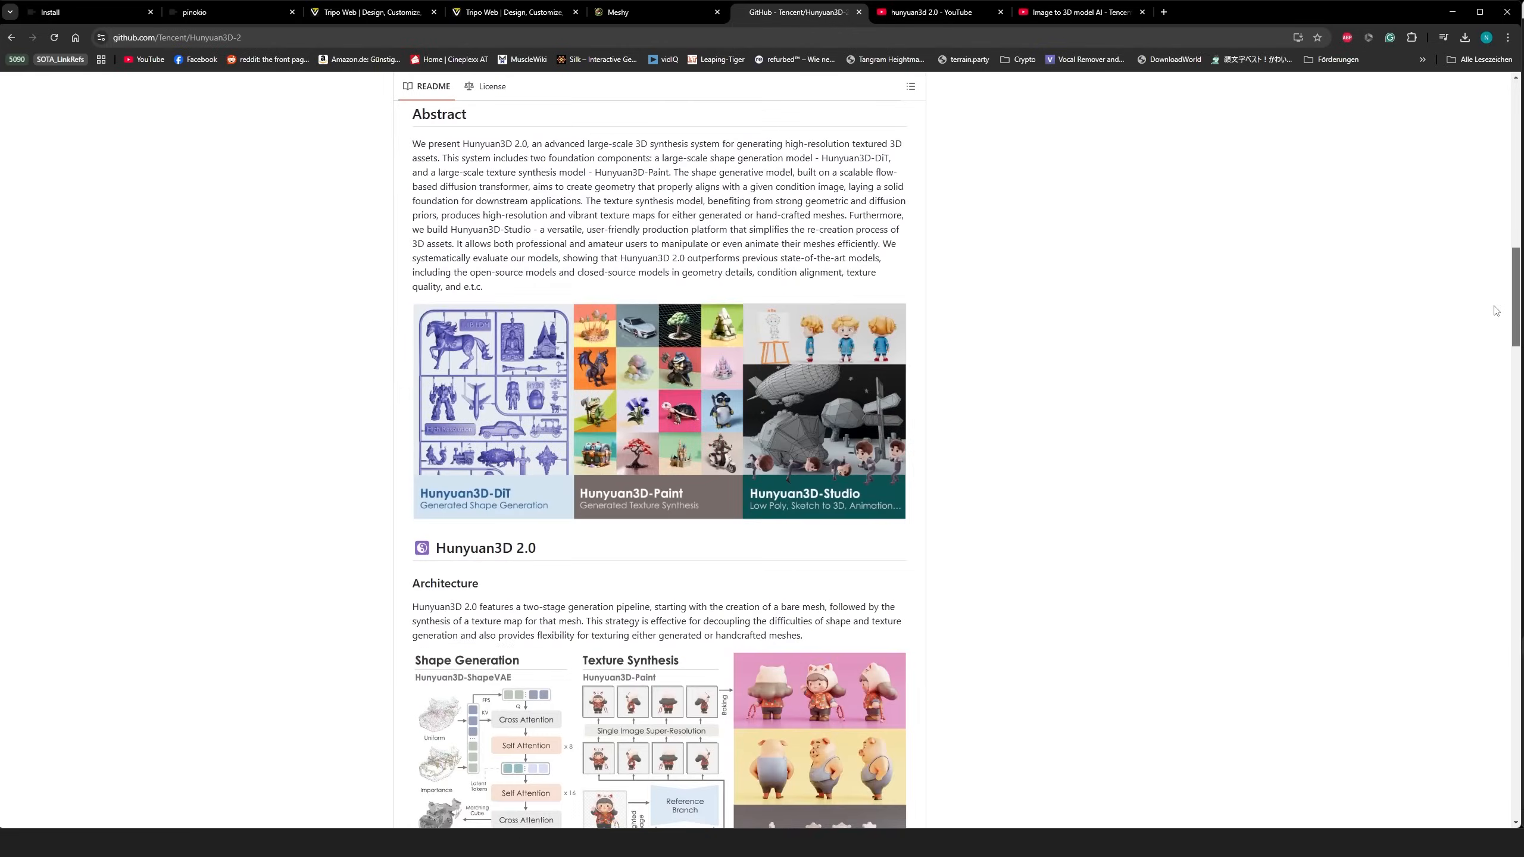
scroll(1490, 352, down, 1)
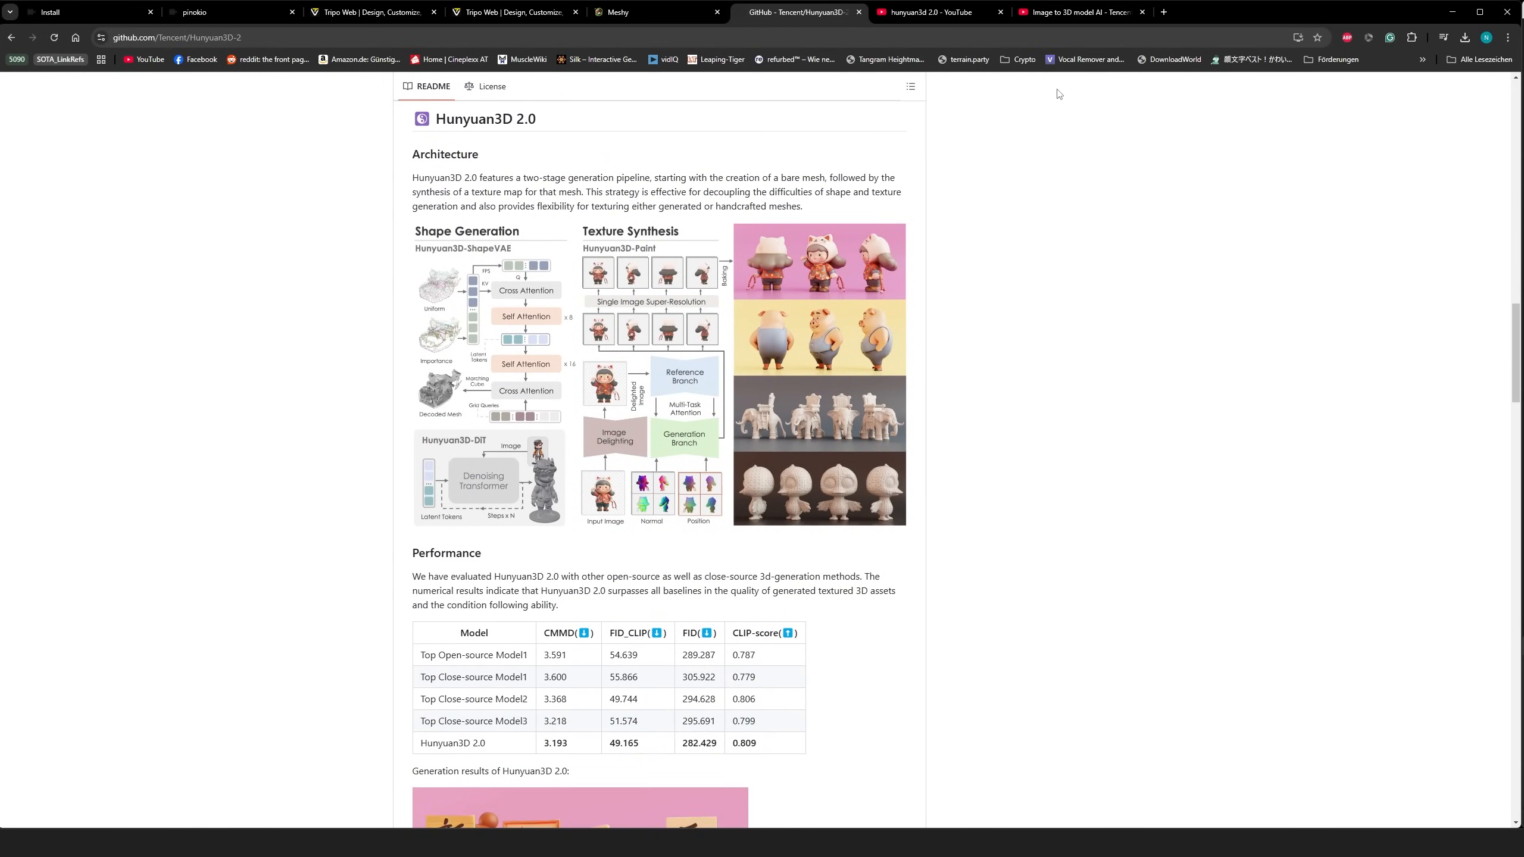
Show the YouTube video "Image to 3D model AI - Tencent Hunyuan3D 2.0 | Easiest Installation" in theater mode.
click(1074, 13)
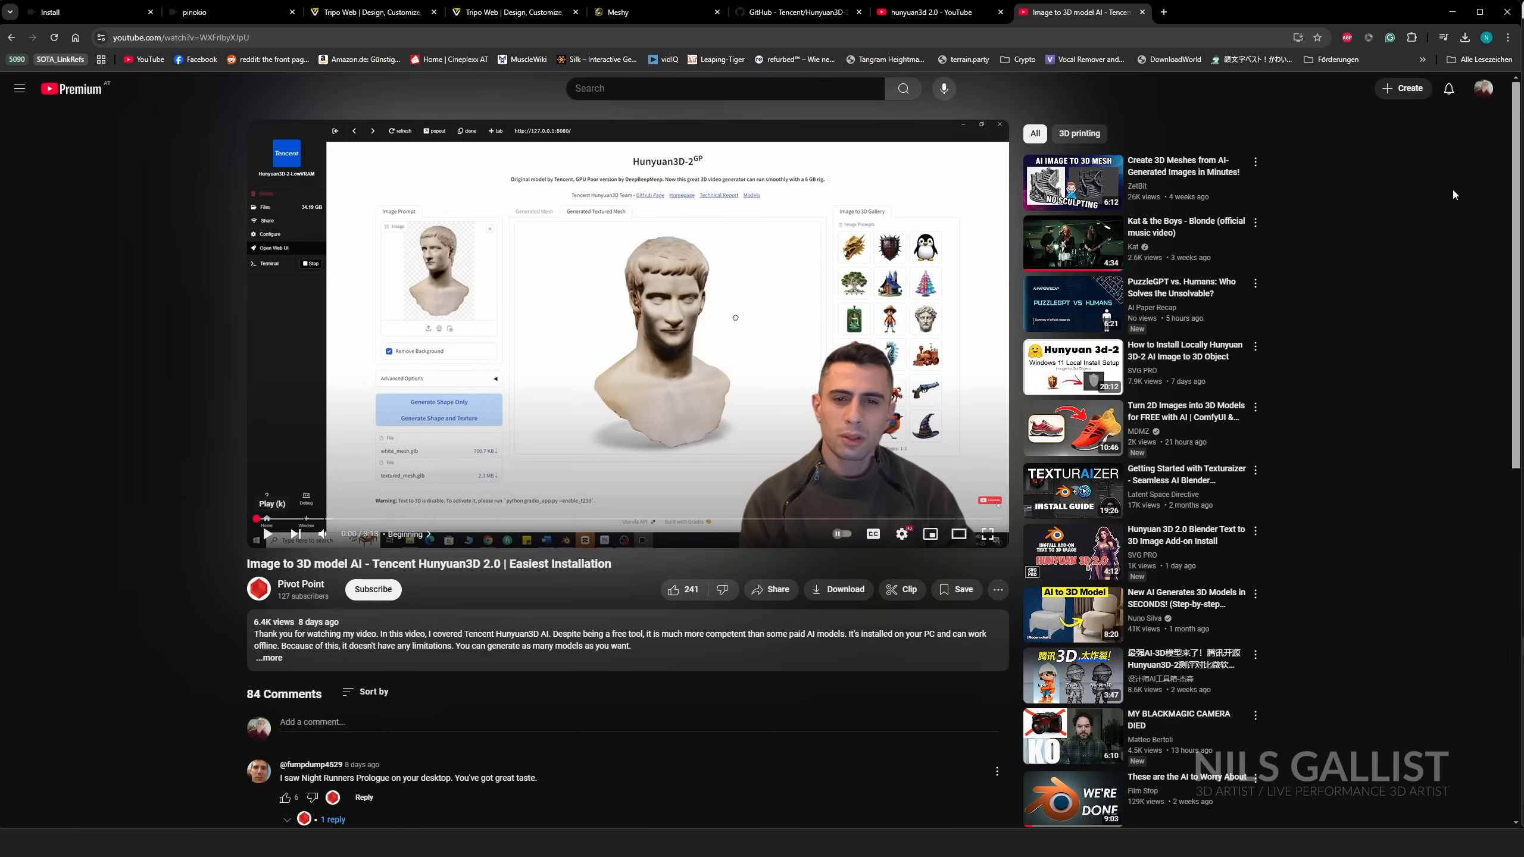
click(961, 539)
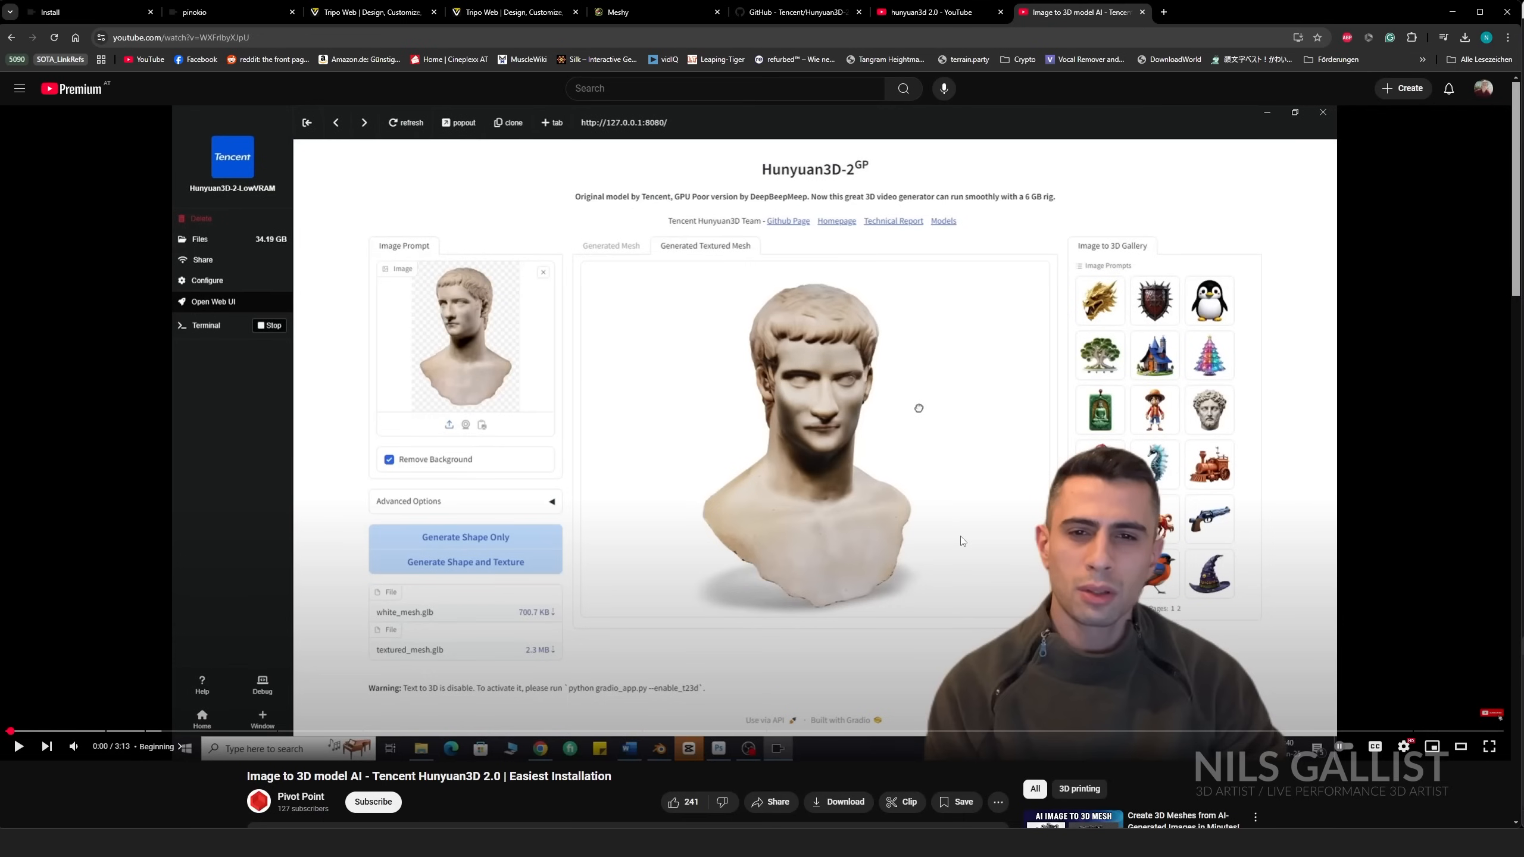
mouse_move(1519, 204)
mouse_down()
mouse_move(1511, 314)
mouse_move(1521, 189)
mouse_up()
scroll(742, 382, down, 8)
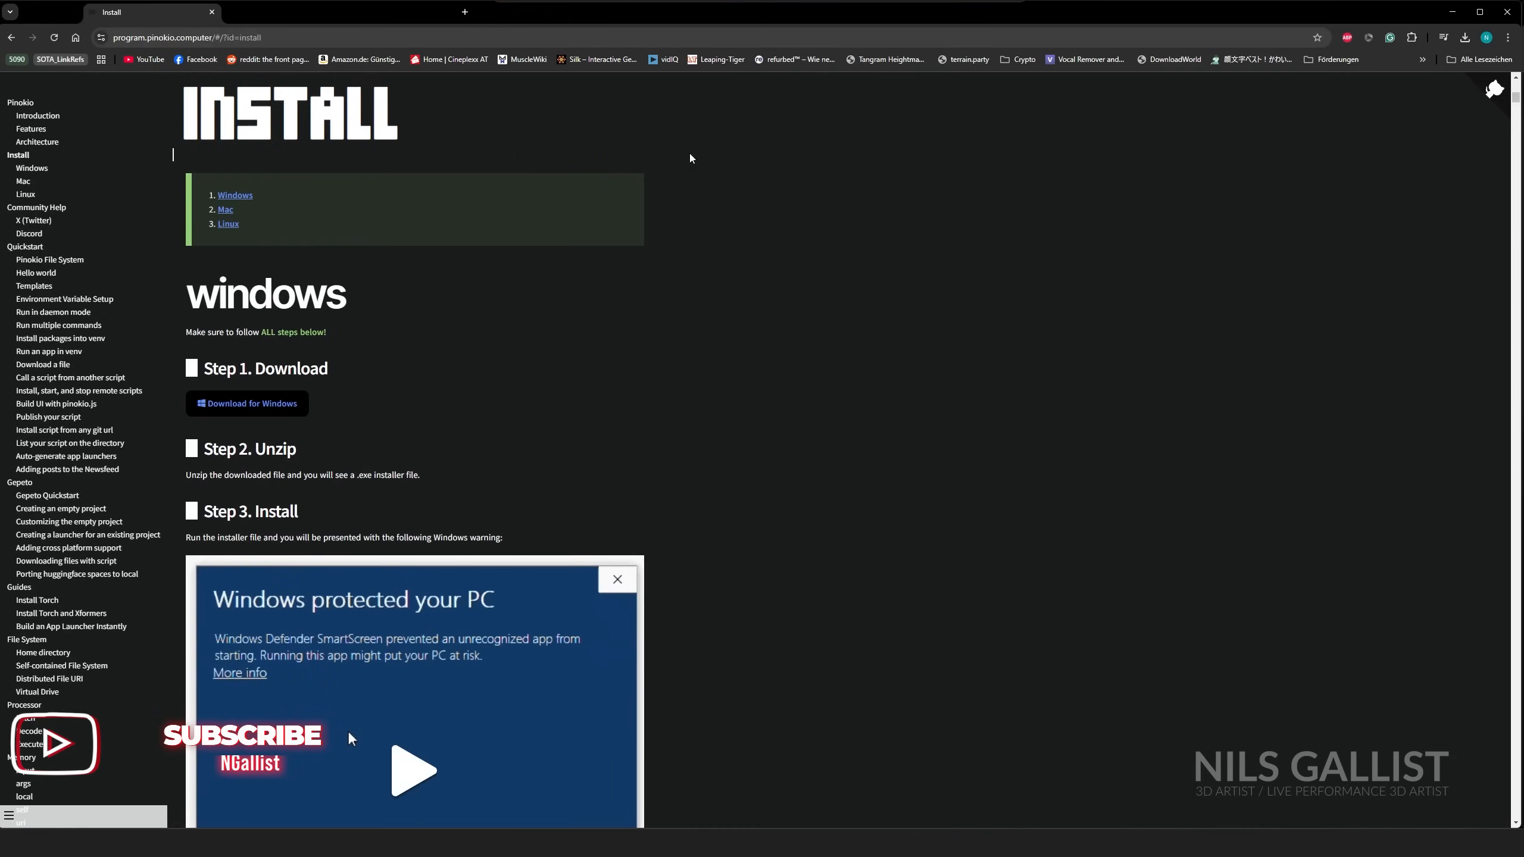
Open the Pinokio website's home page alongside the install guide and look over its verified scripts.
scroll(690, 153, up, 8)
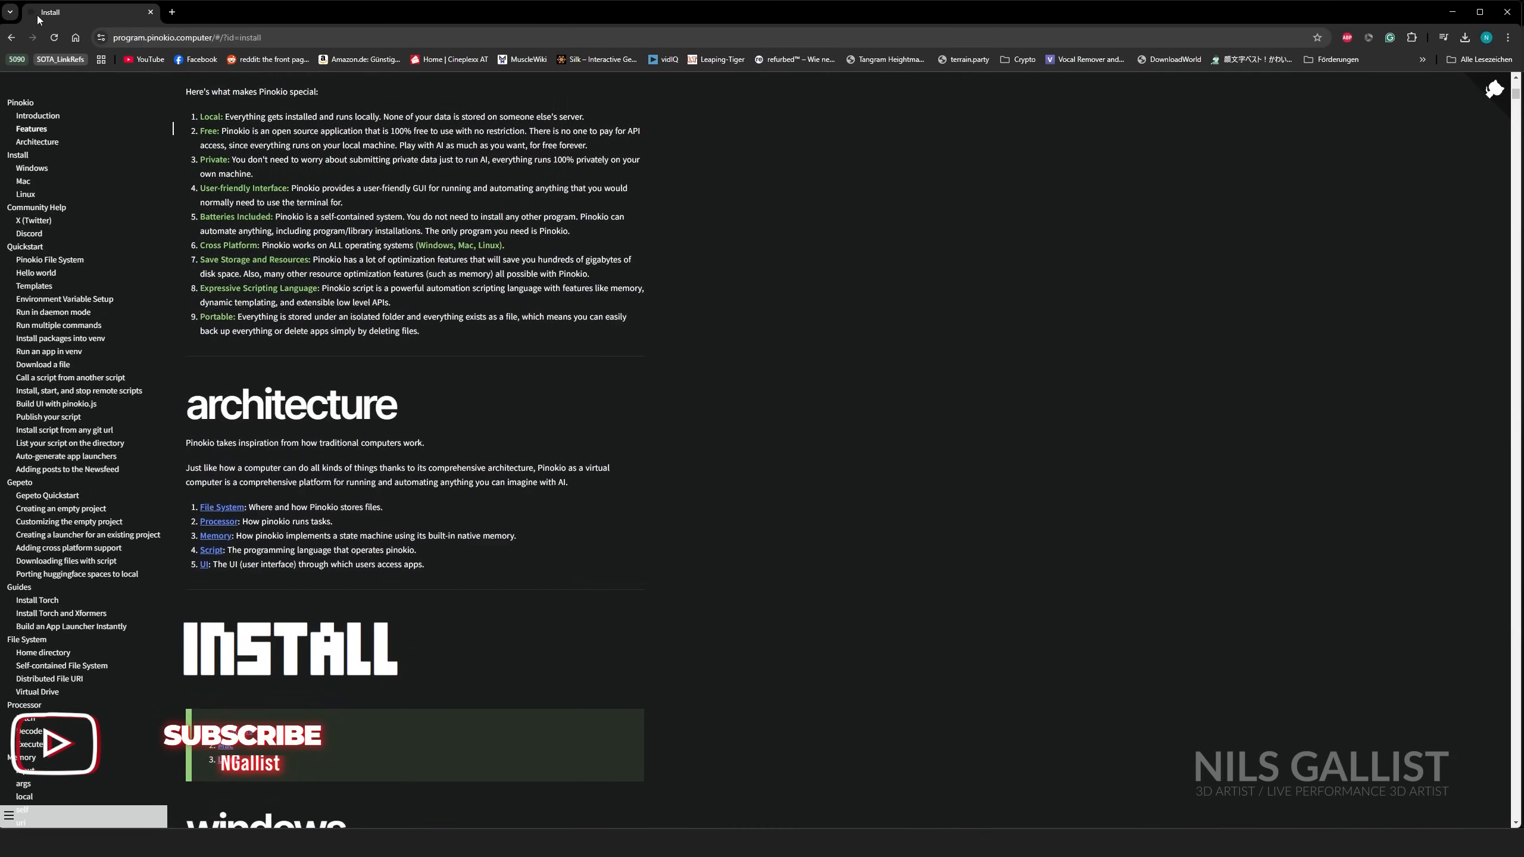
middle_click(11, 41)
click(180, 14)
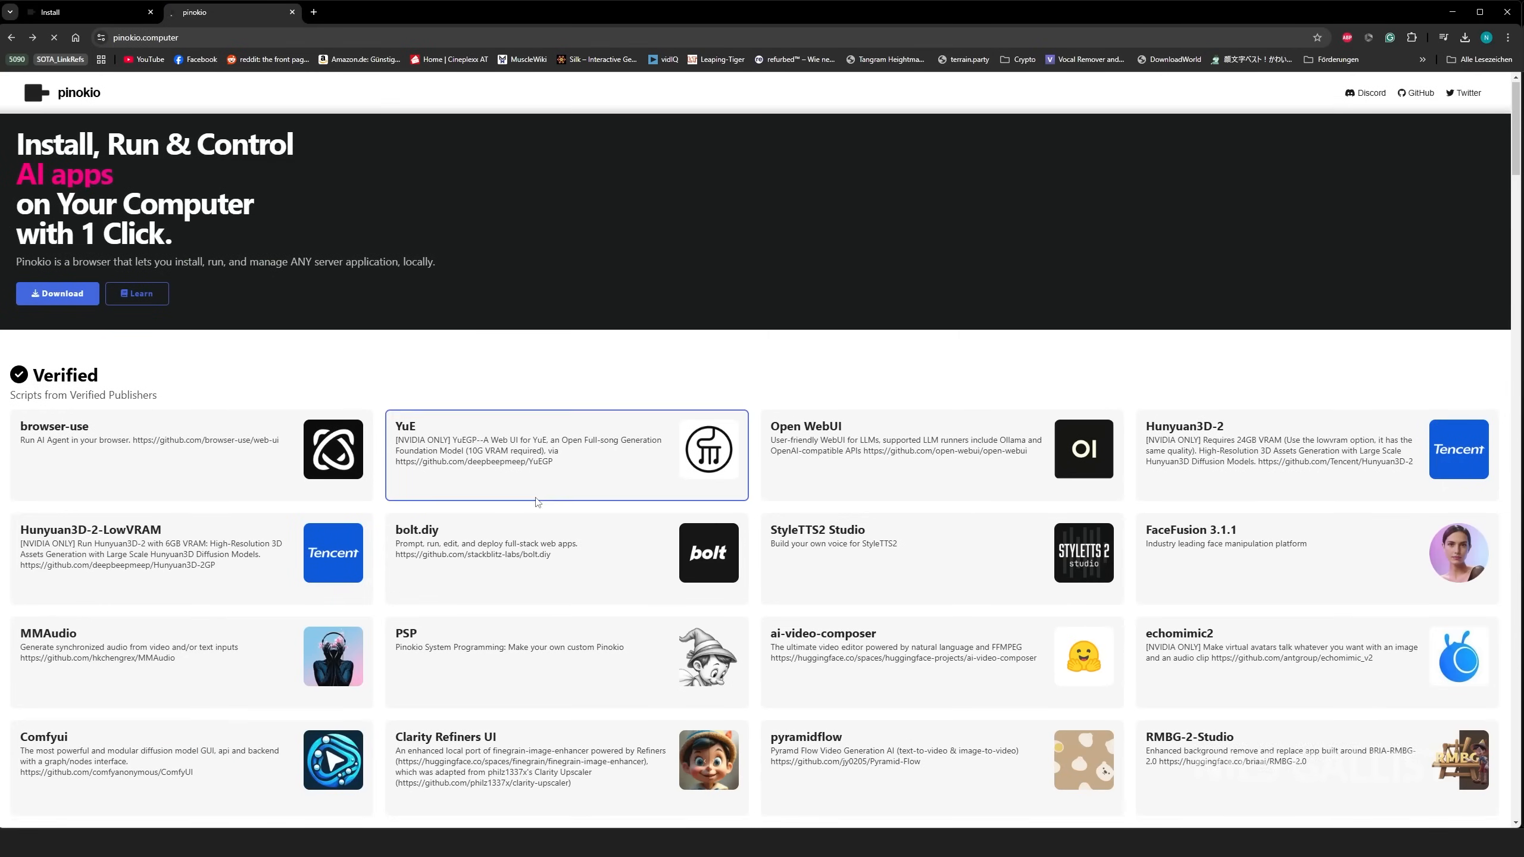
scroll(535, 541, down, 9)
scroll(534, 595, up, 8)
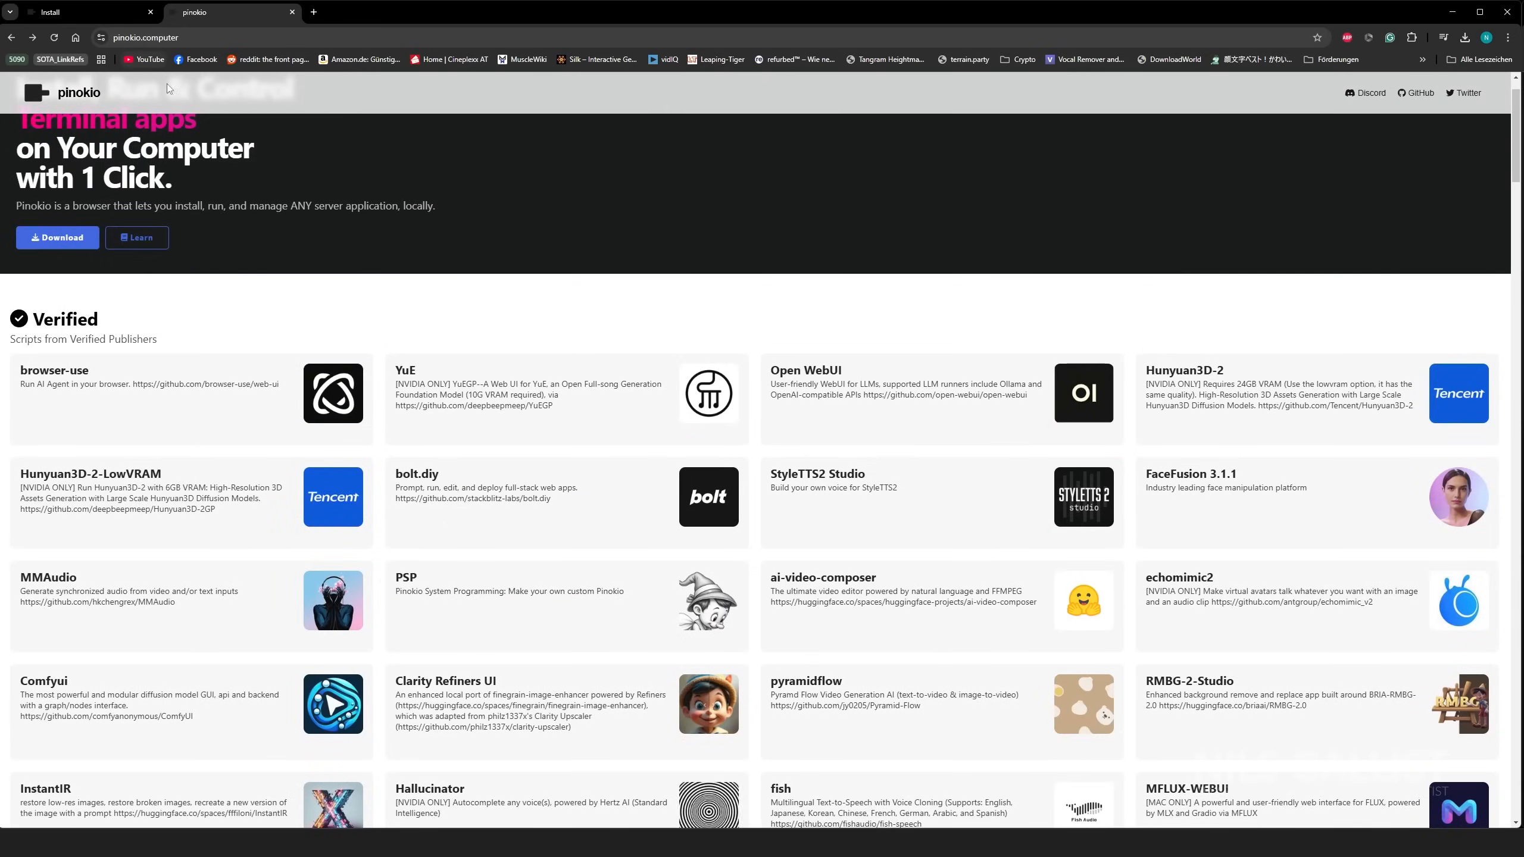
scroll(183, 217, up, 1)
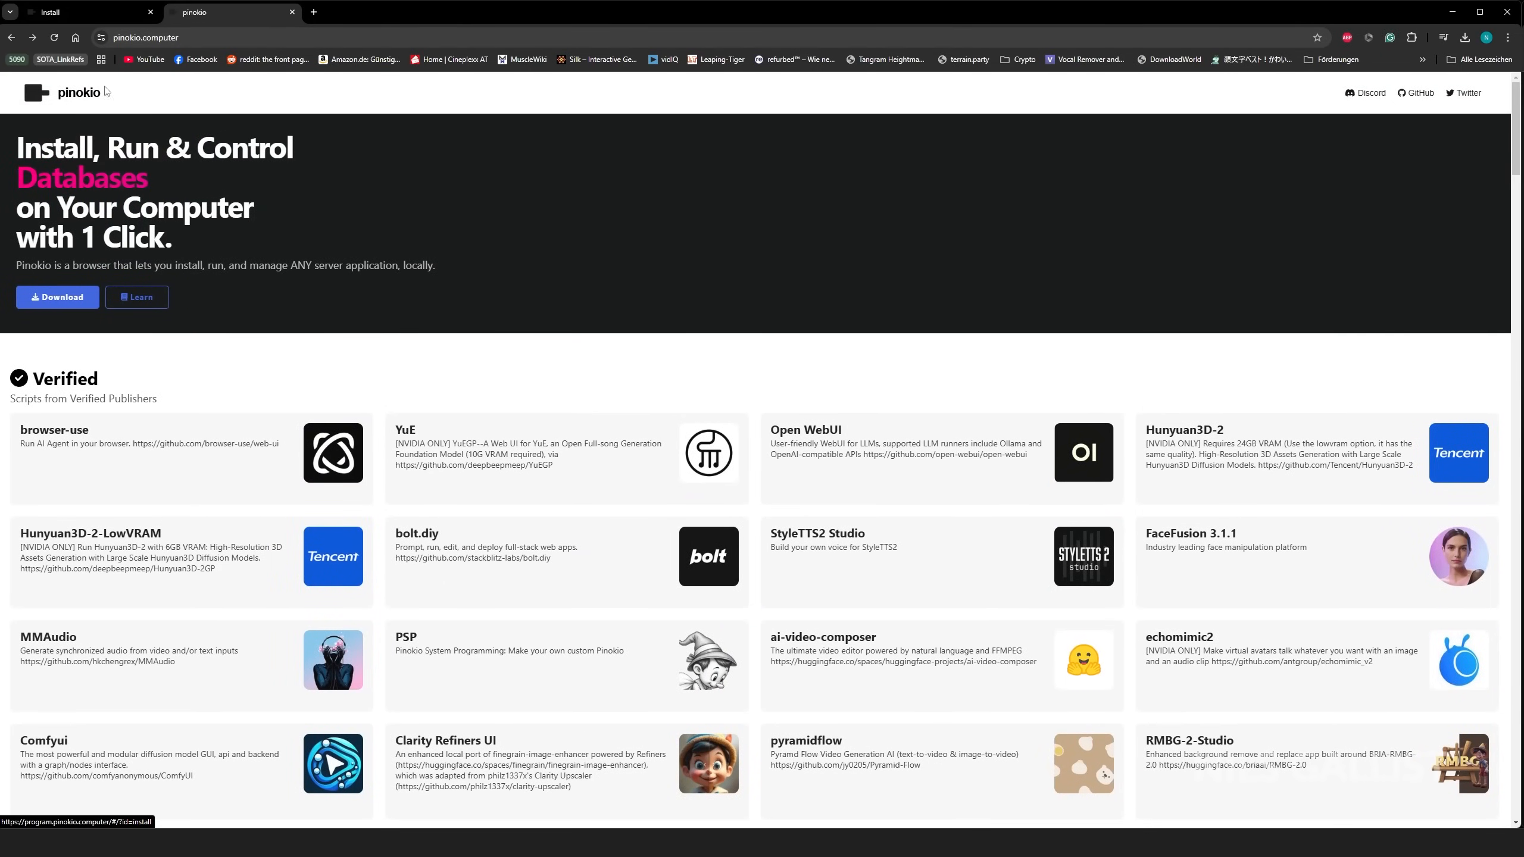
Review the Windows download, unzip and install instructions in the Pinokio documentation.
click(104, 14)
scroll(351, 438, down, 5)
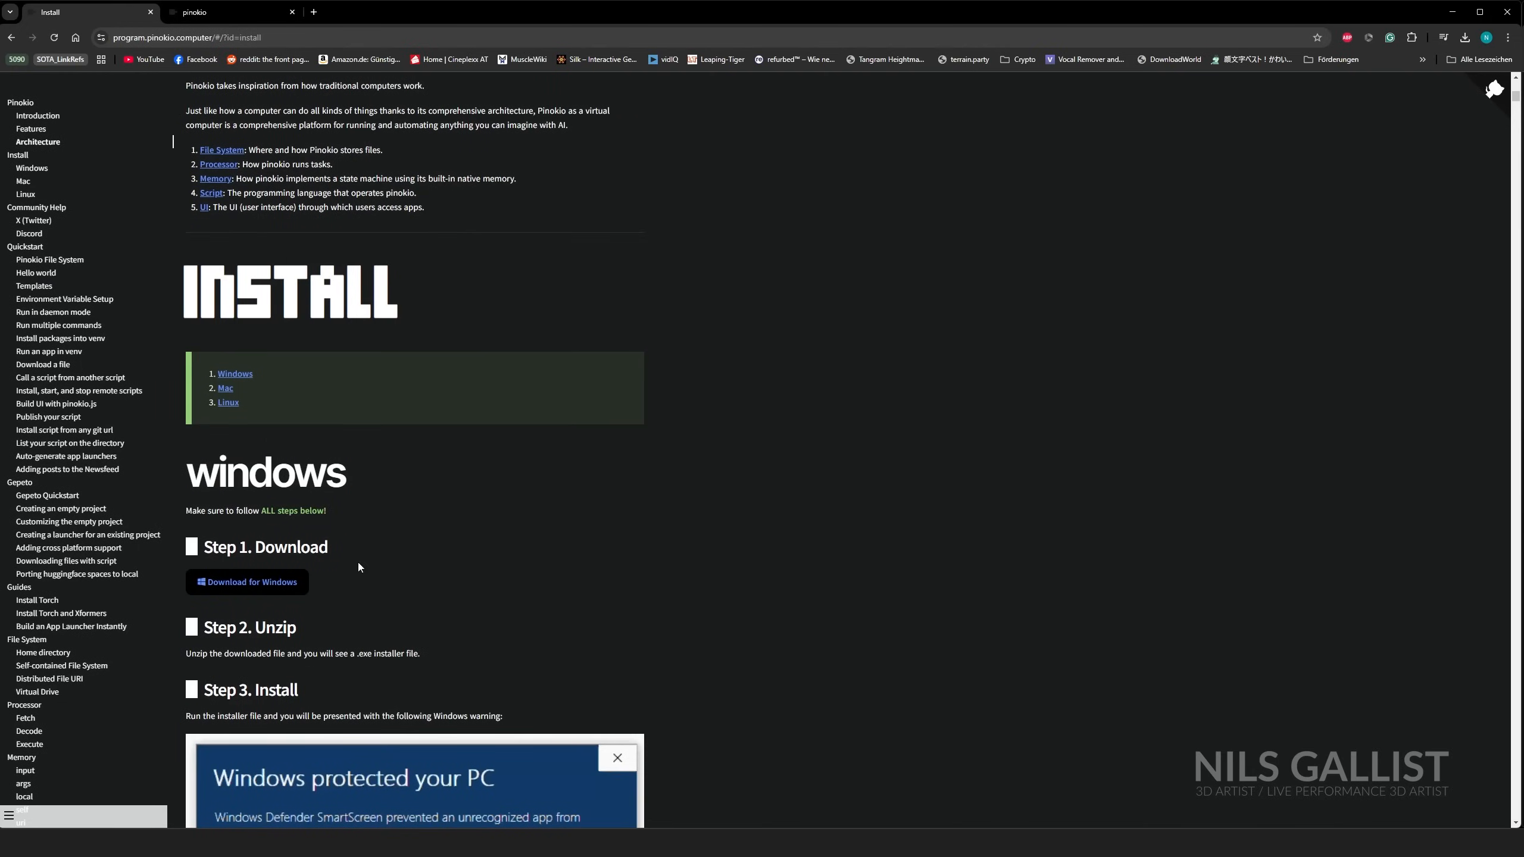
scroll(359, 567, down, 3)
scroll(568, 348, down, 3)
scroll(568, 347, up, 3)
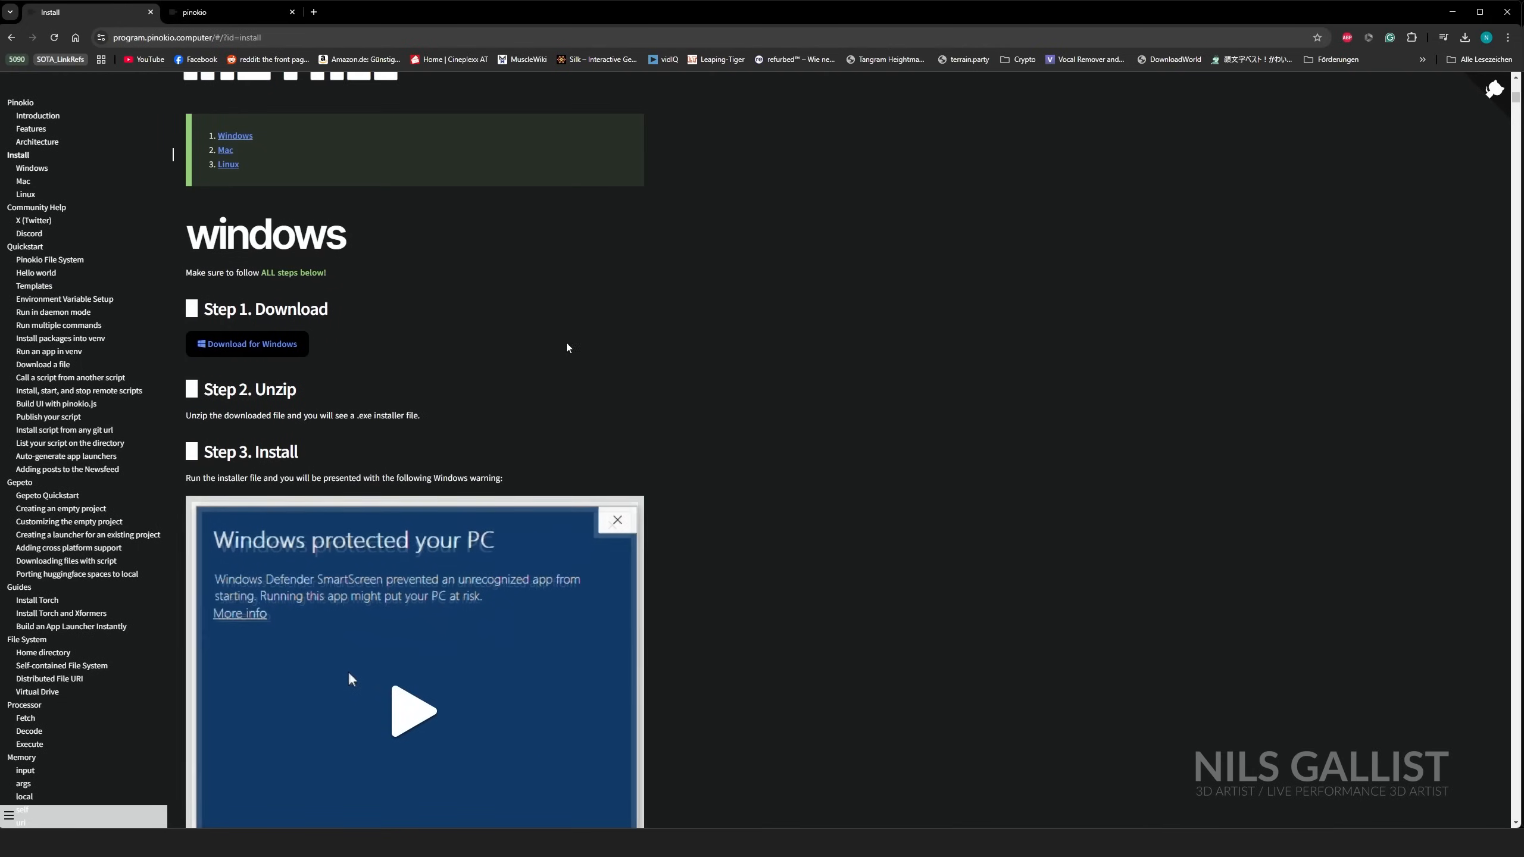
Launch Pinokio Setup 3.6.0.exe from the desktop and allow it to run despite the SmartScreen block.
click(1452, 12)
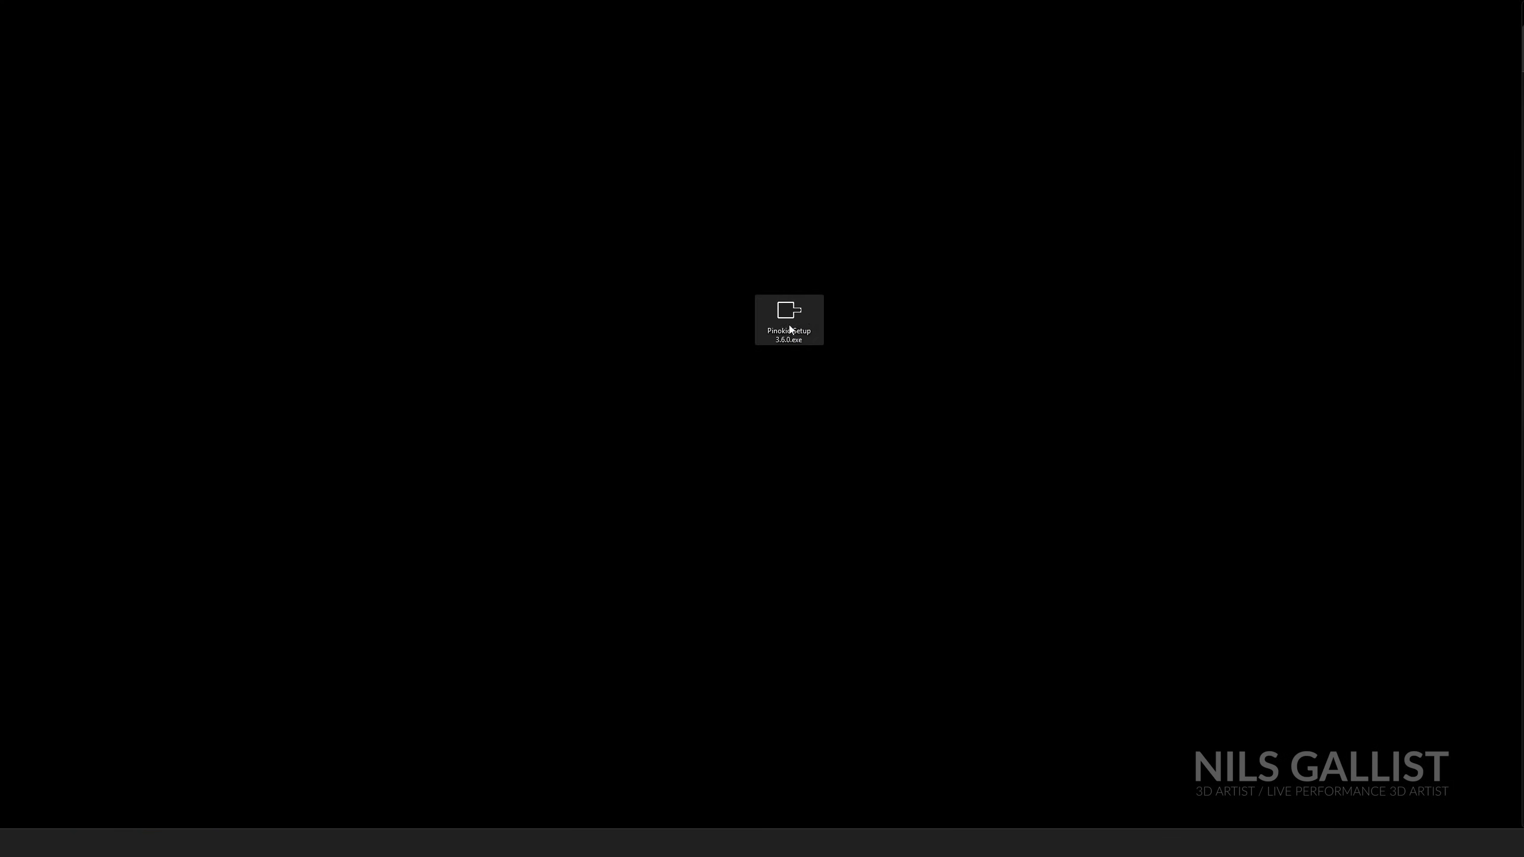
double_click(810, 315)
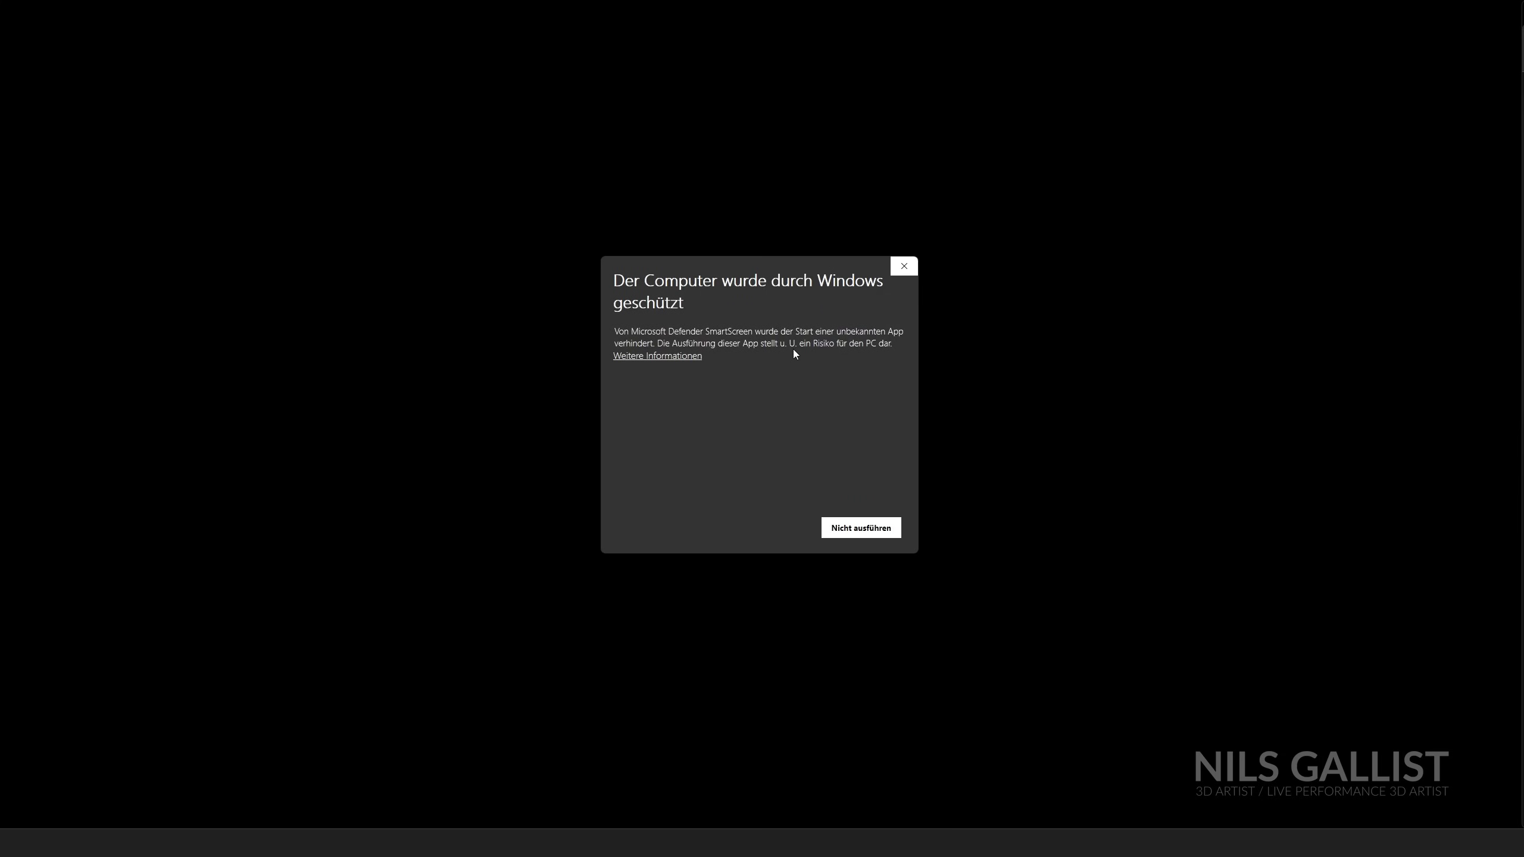
click(677, 360)
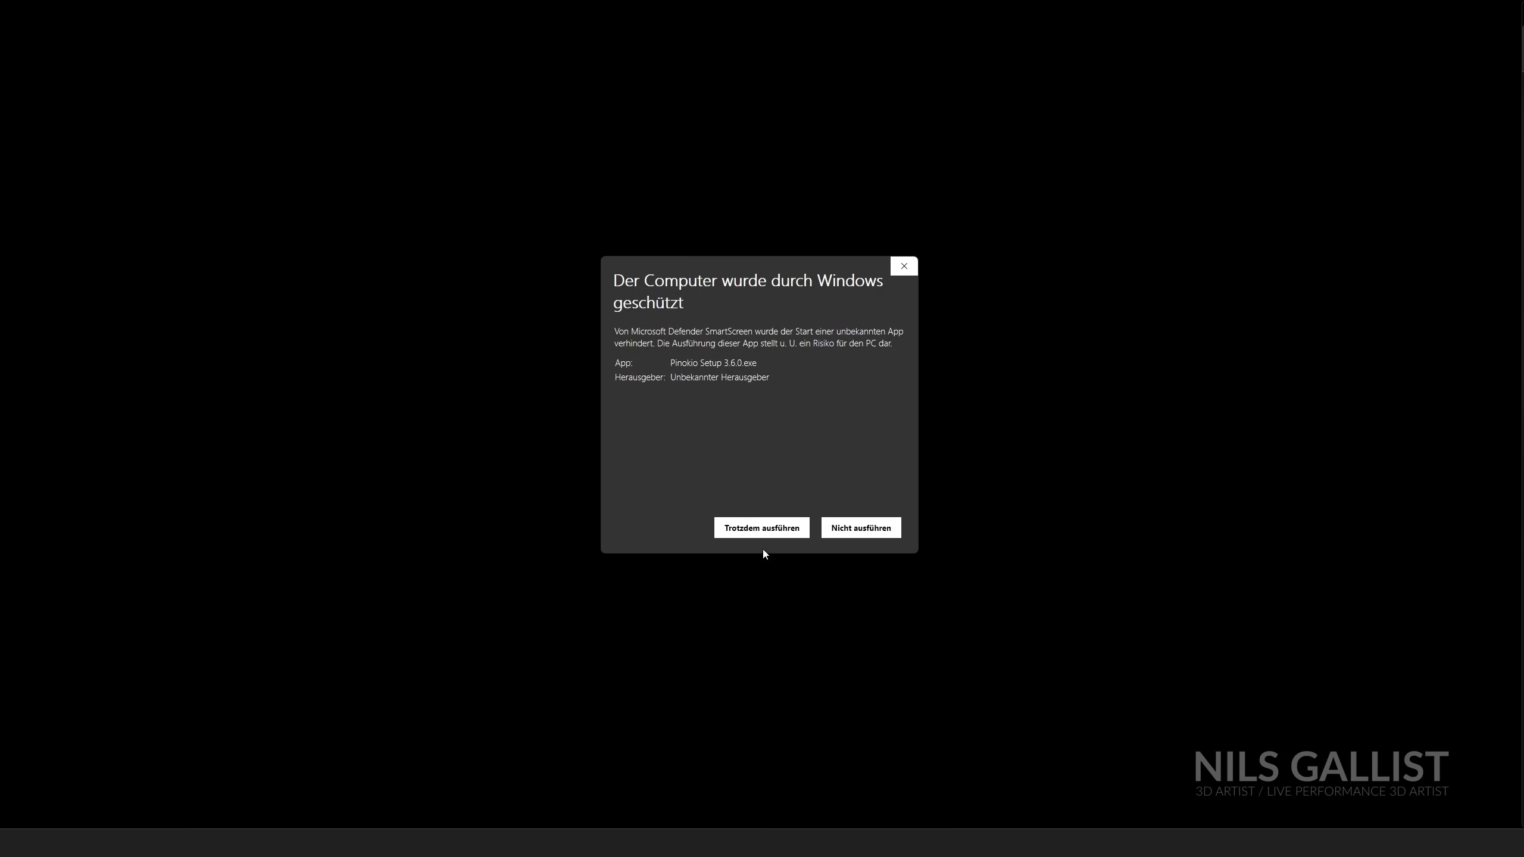
click(773, 534)
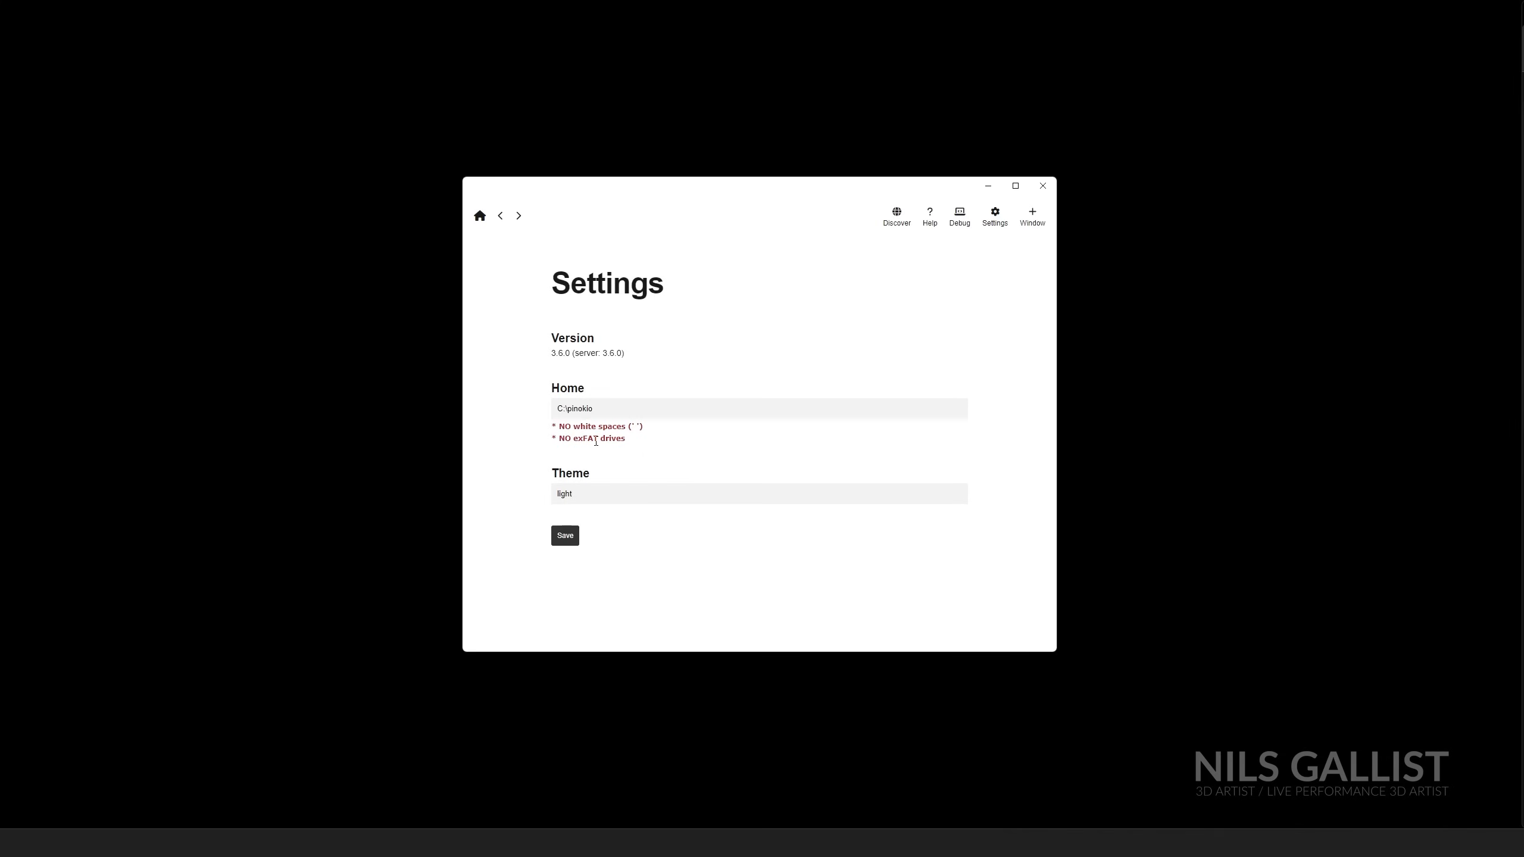
Choose the dark theme in Pinokio's settings and select the whole Home folder path.
click(598, 492)
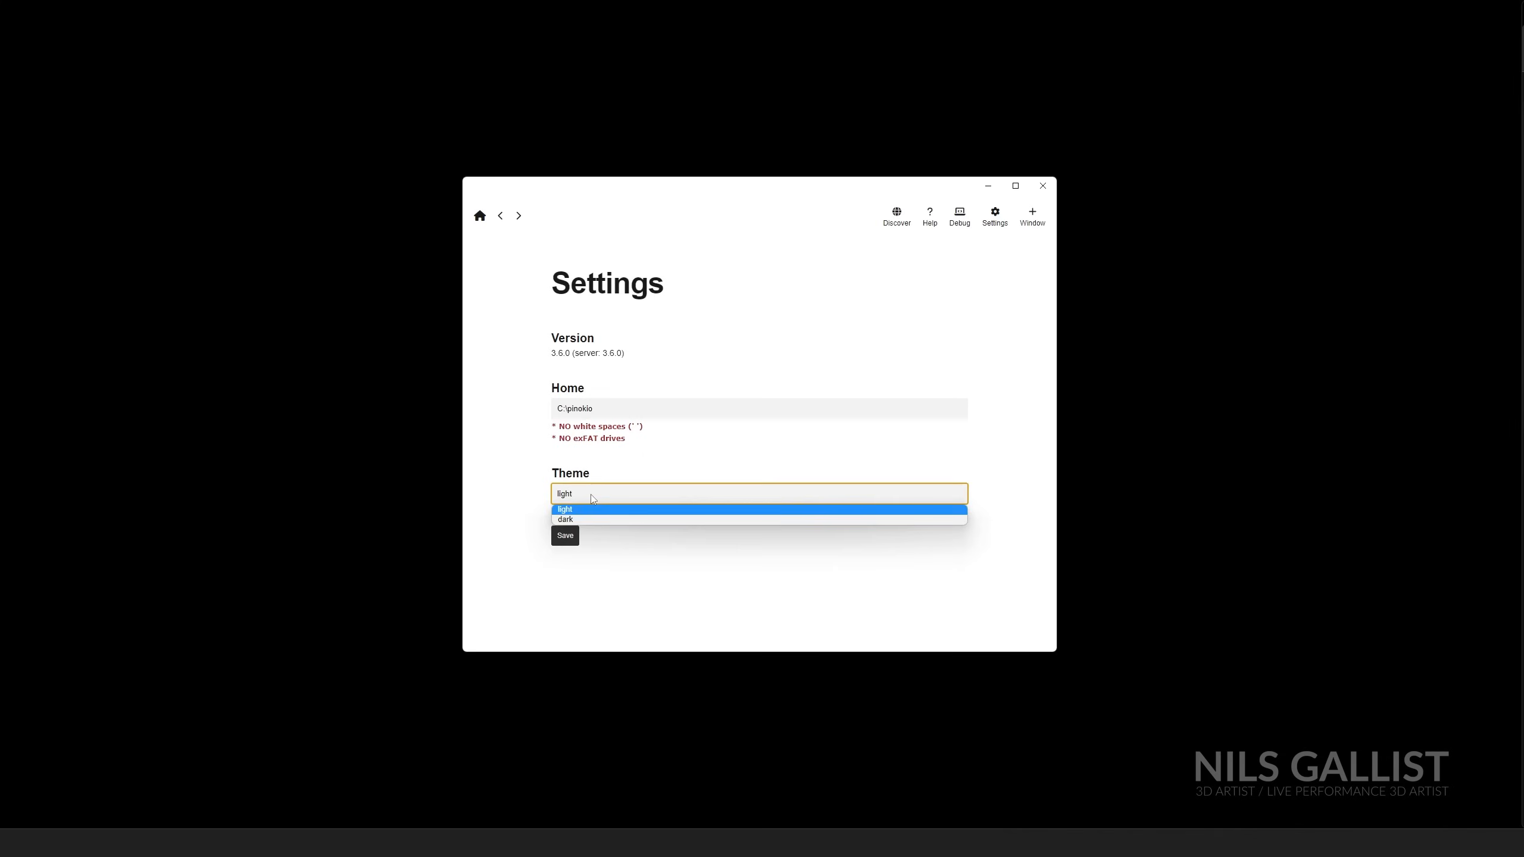
click(576, 521)
click(613, 407)
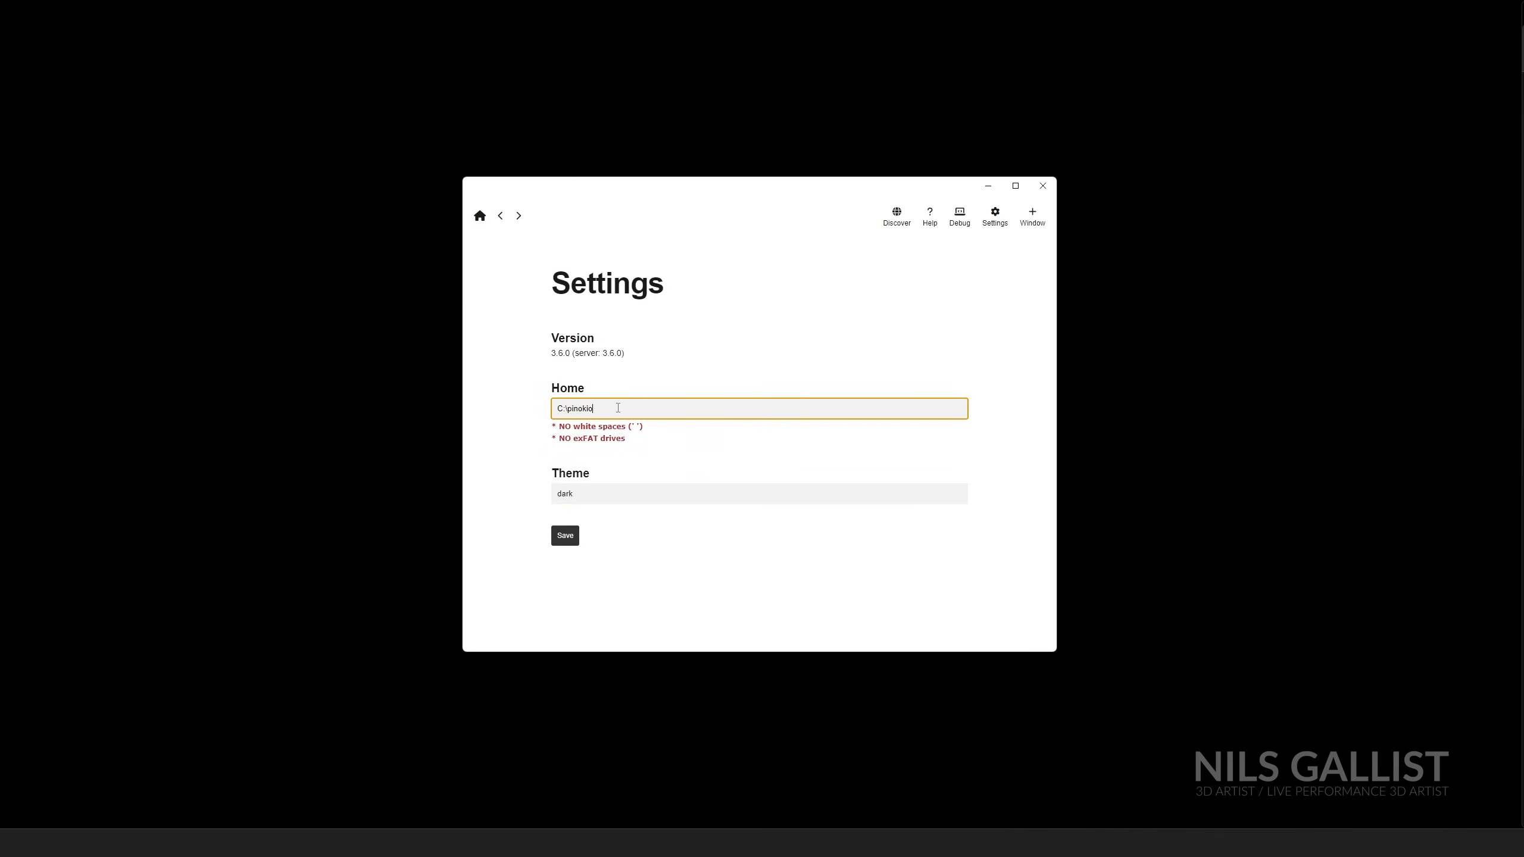
drag(618, 408, 530, 414)
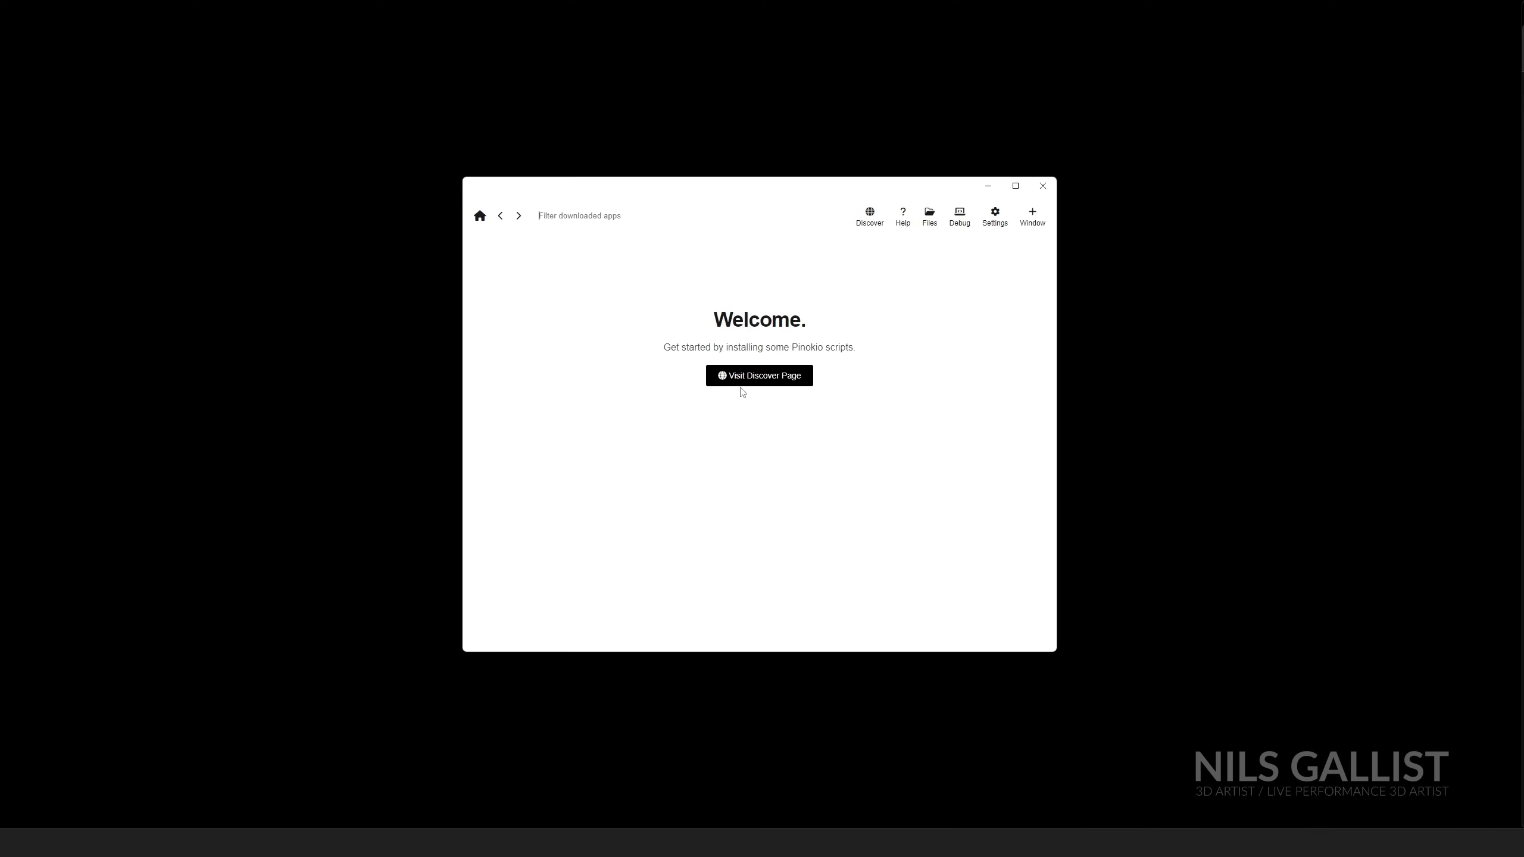
Visit Pinokio's Discover page to browse the installable scripts.
click(746, 382)
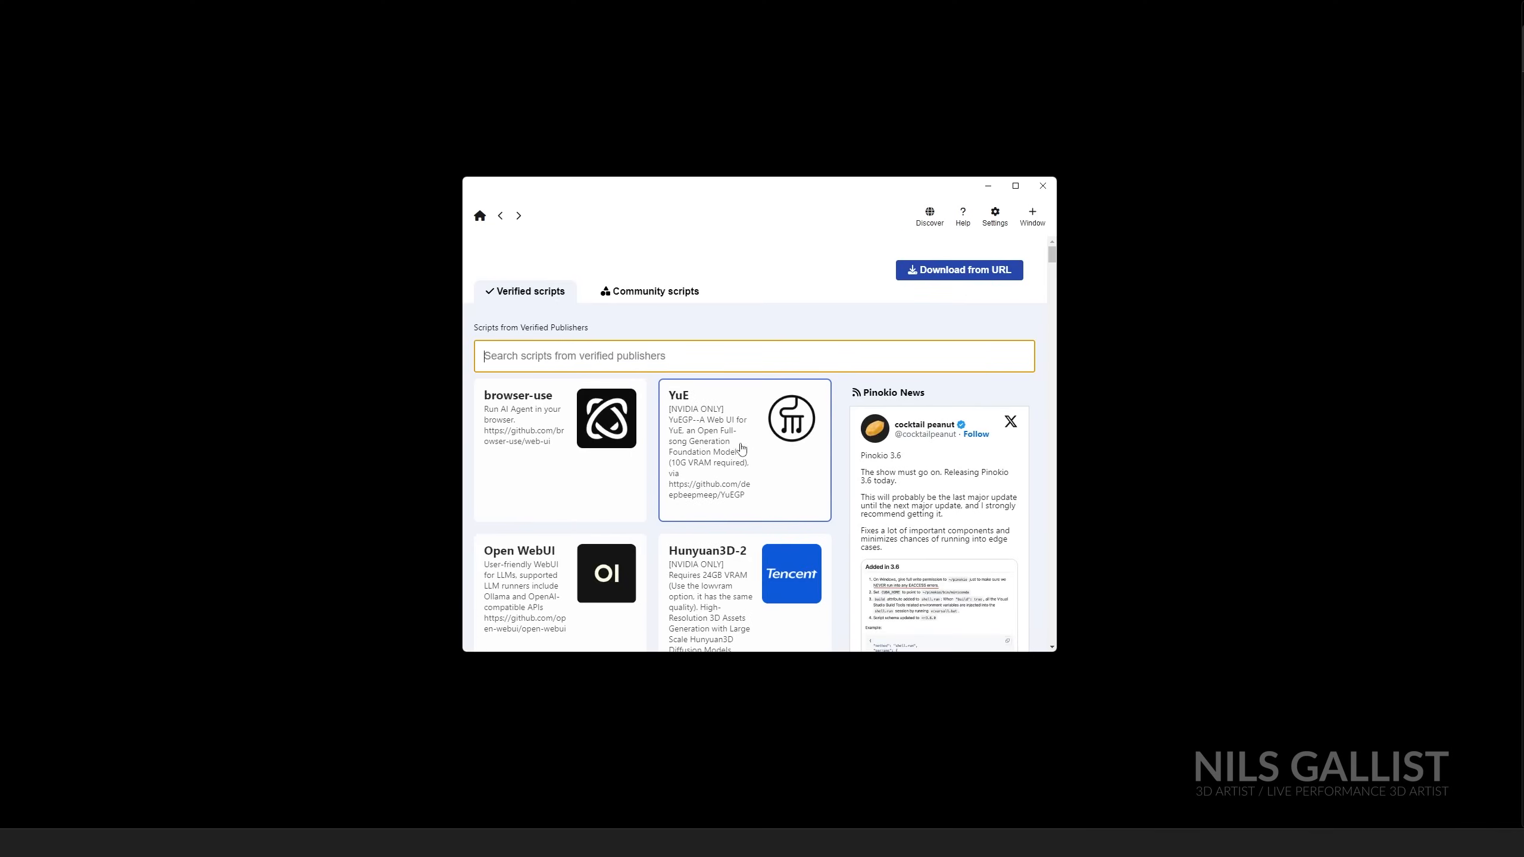
Download the verified Hunyuan3D-2 script and install all the components it requires.
scroll(738, 498, down, 3)
scroll(615, 561, down, 1)
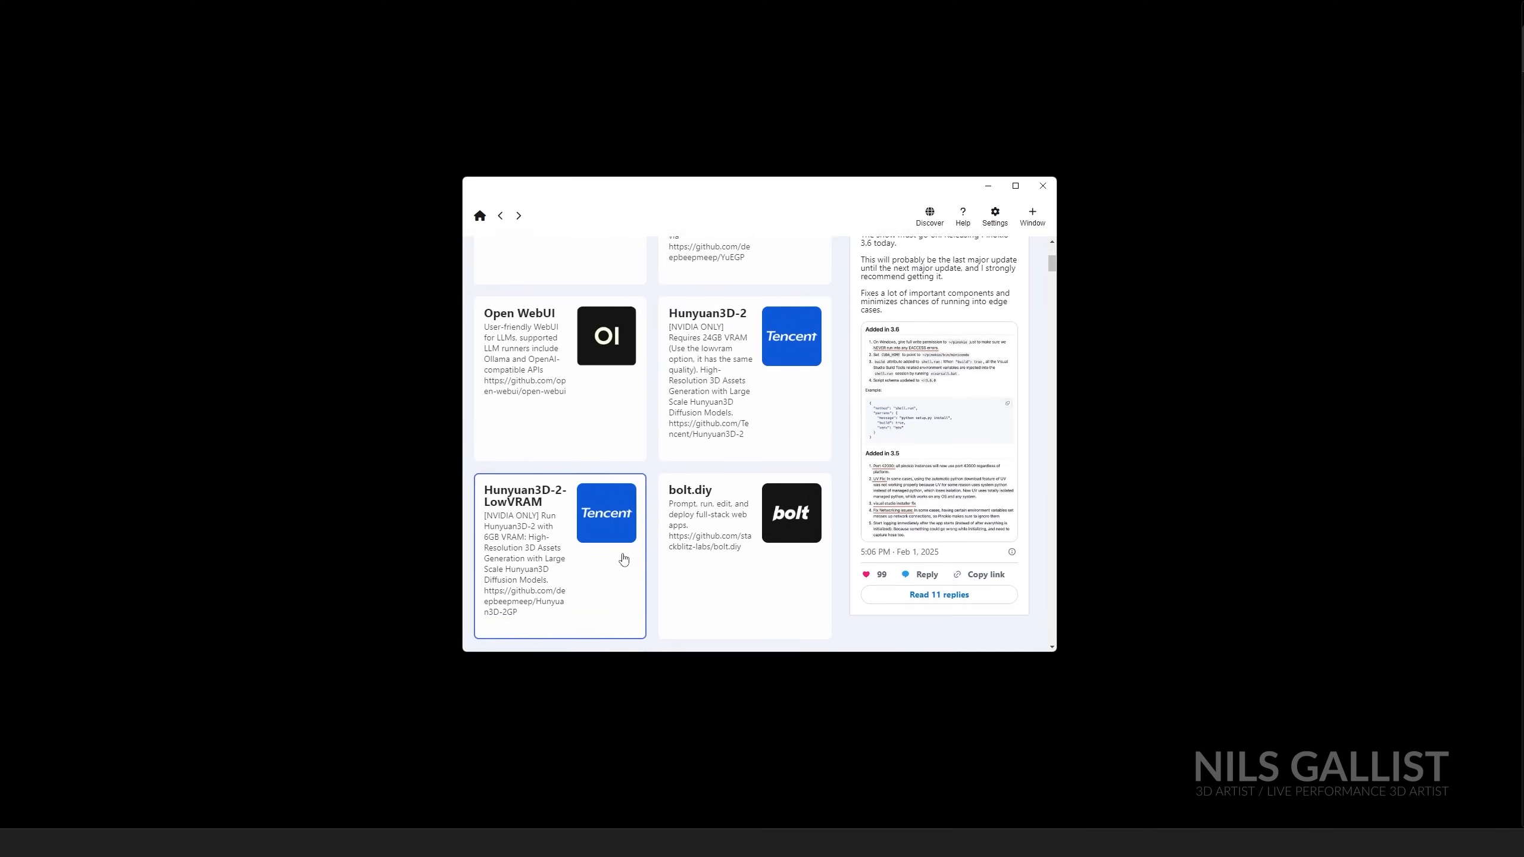
scroll(714, 414, up, 4)
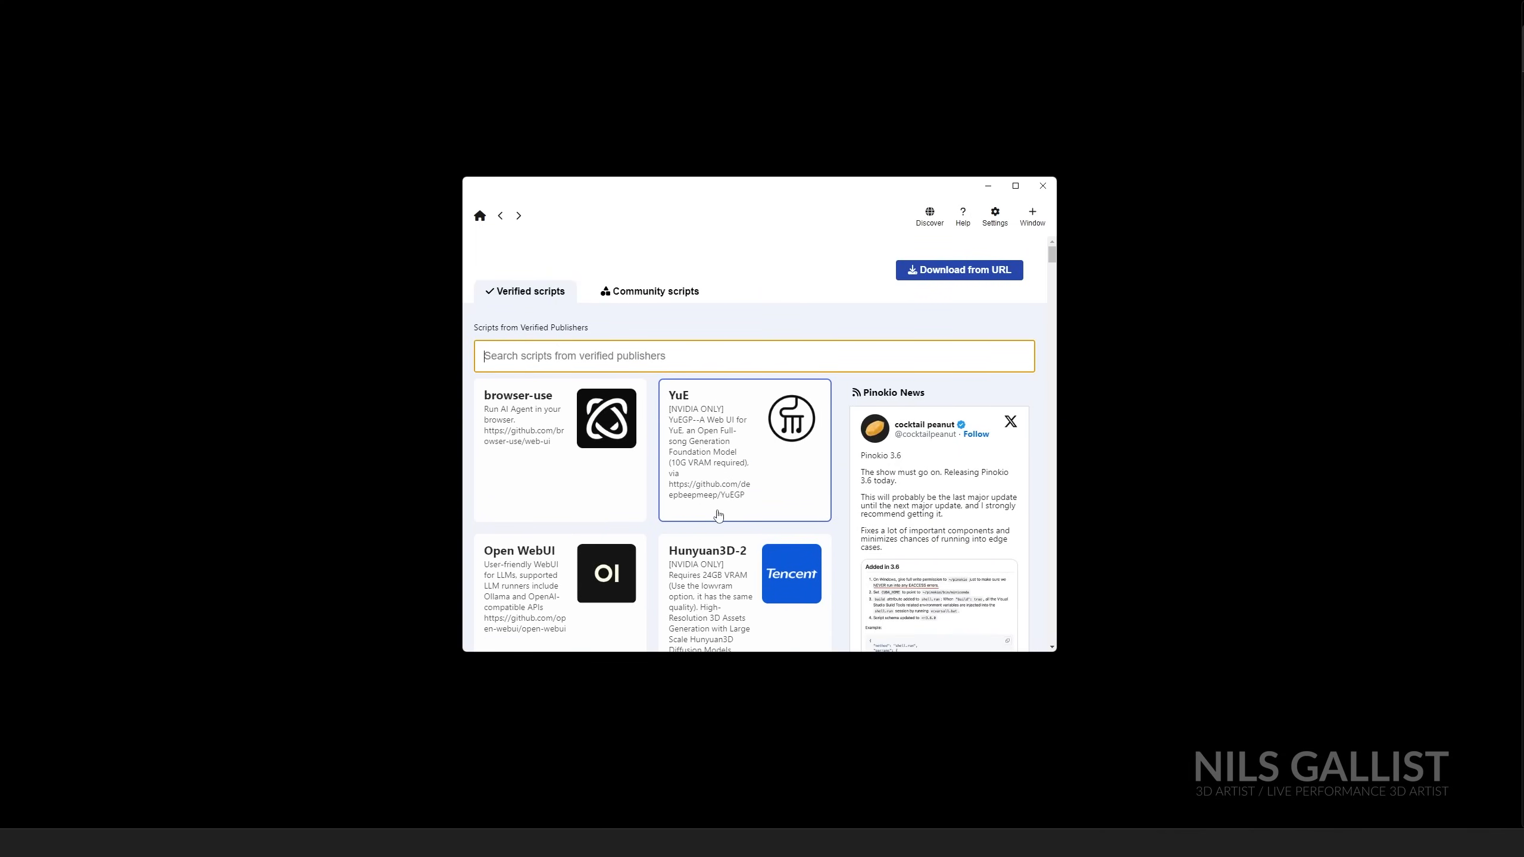
scroll(718, 515, down, 2)
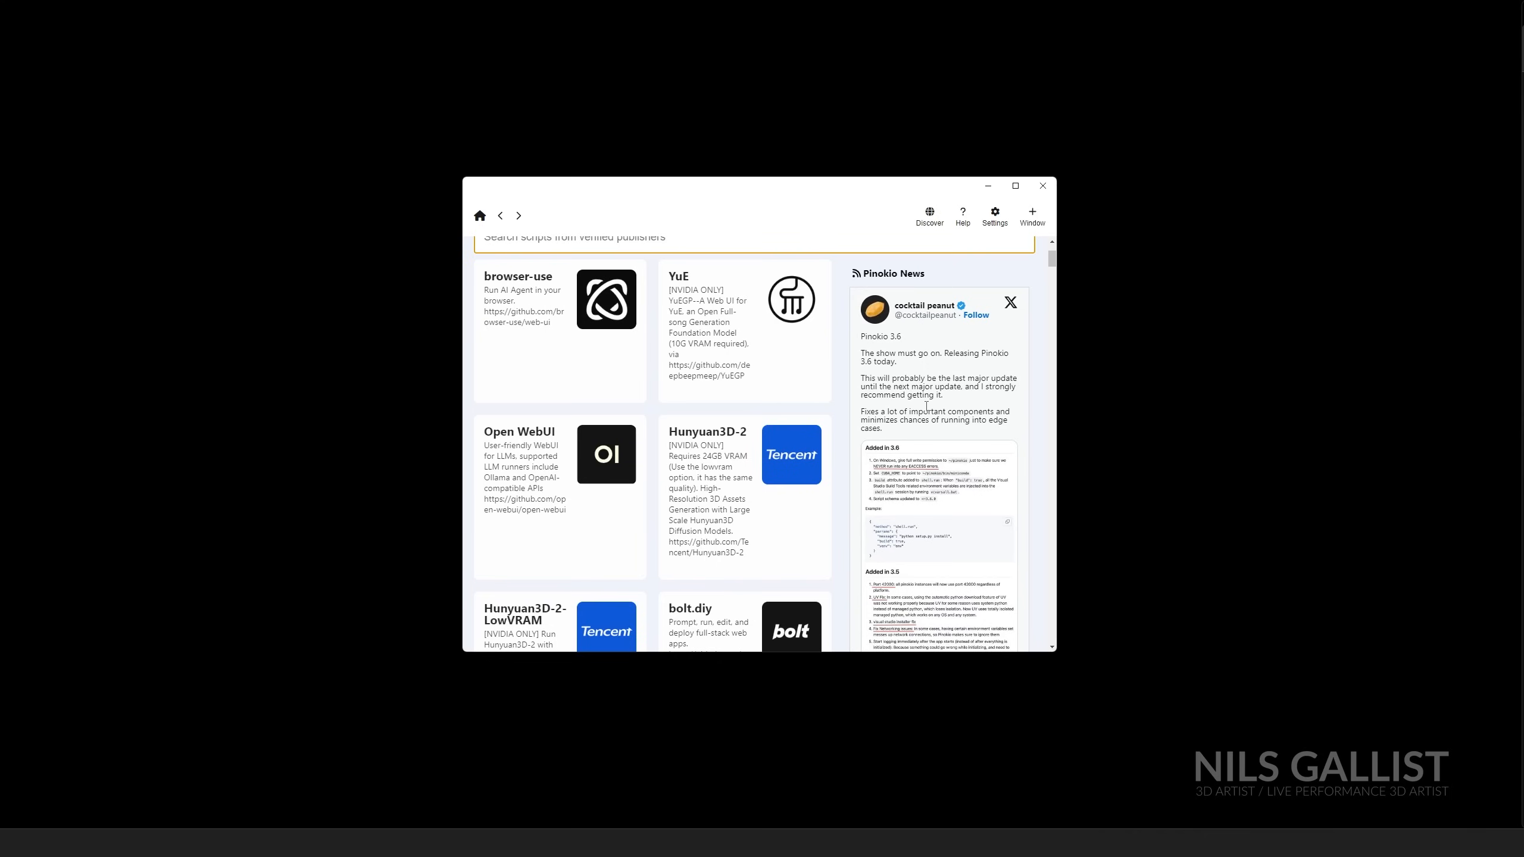
scroll(902, 436, down, 2)
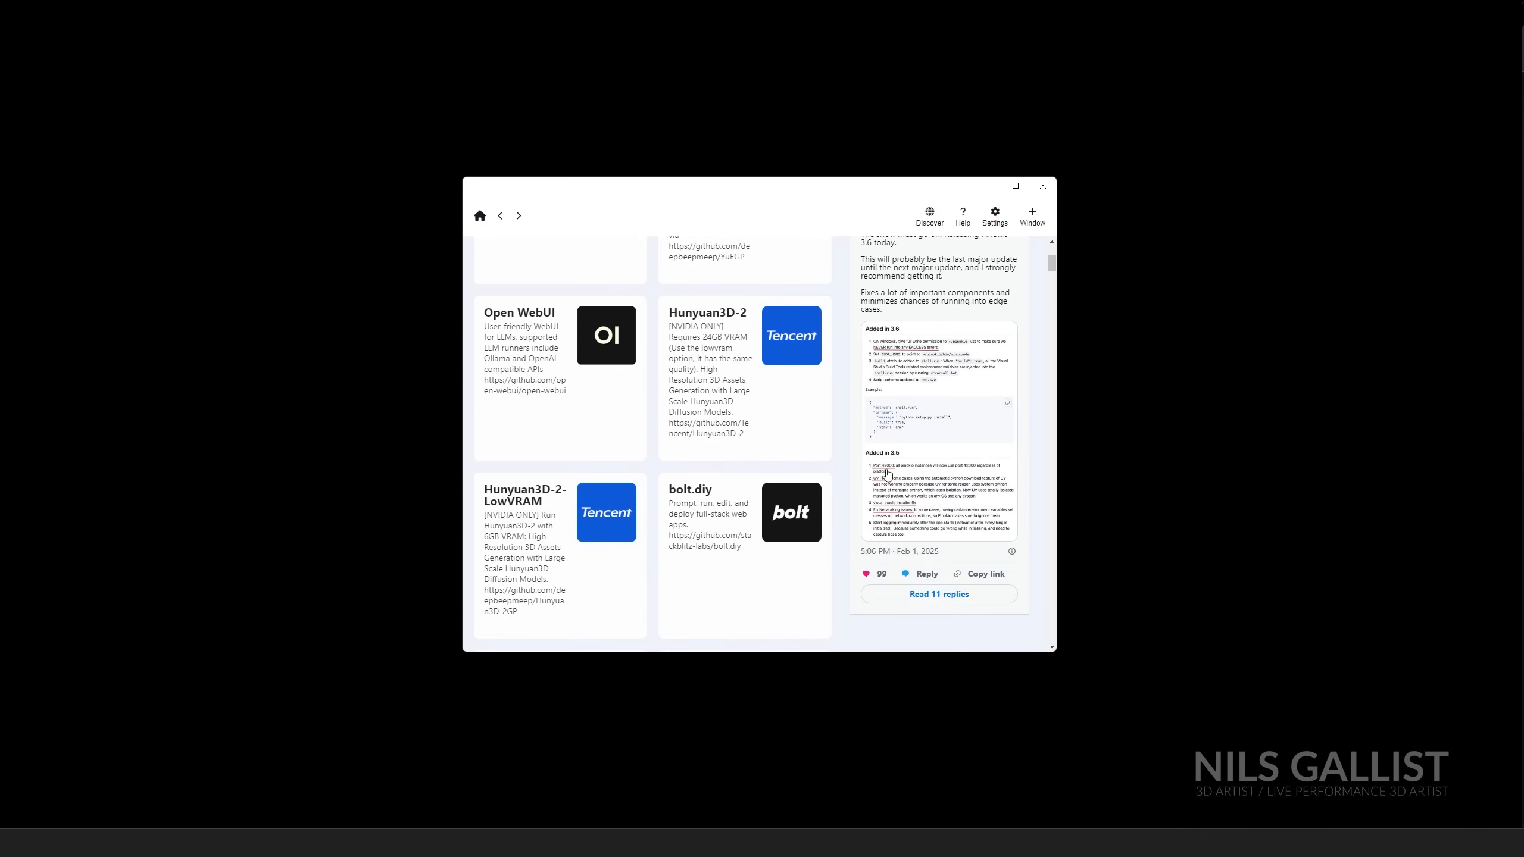
click(755, 406)
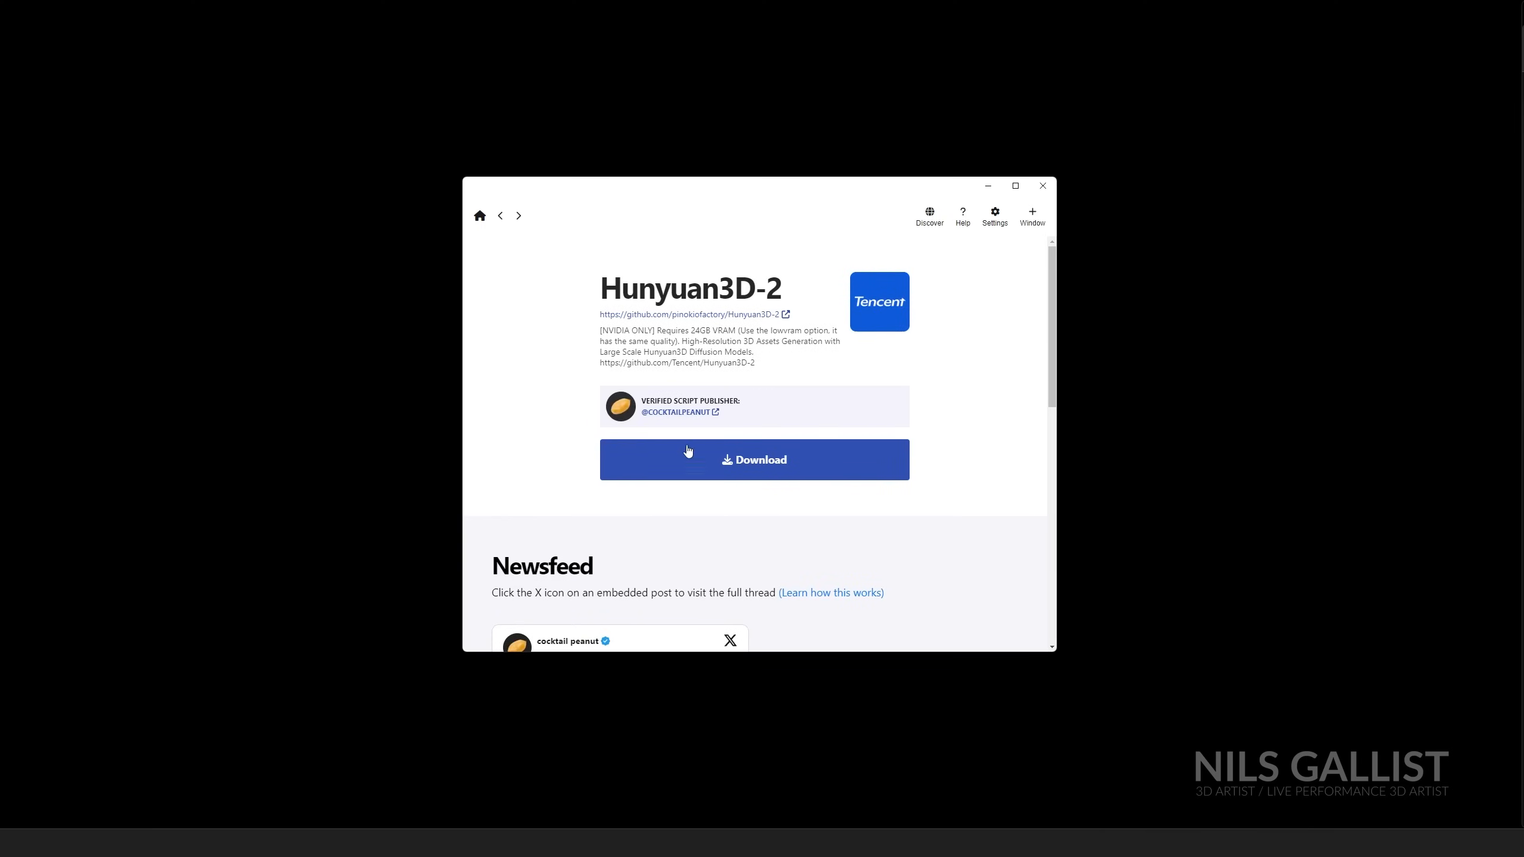
click(718, 463)
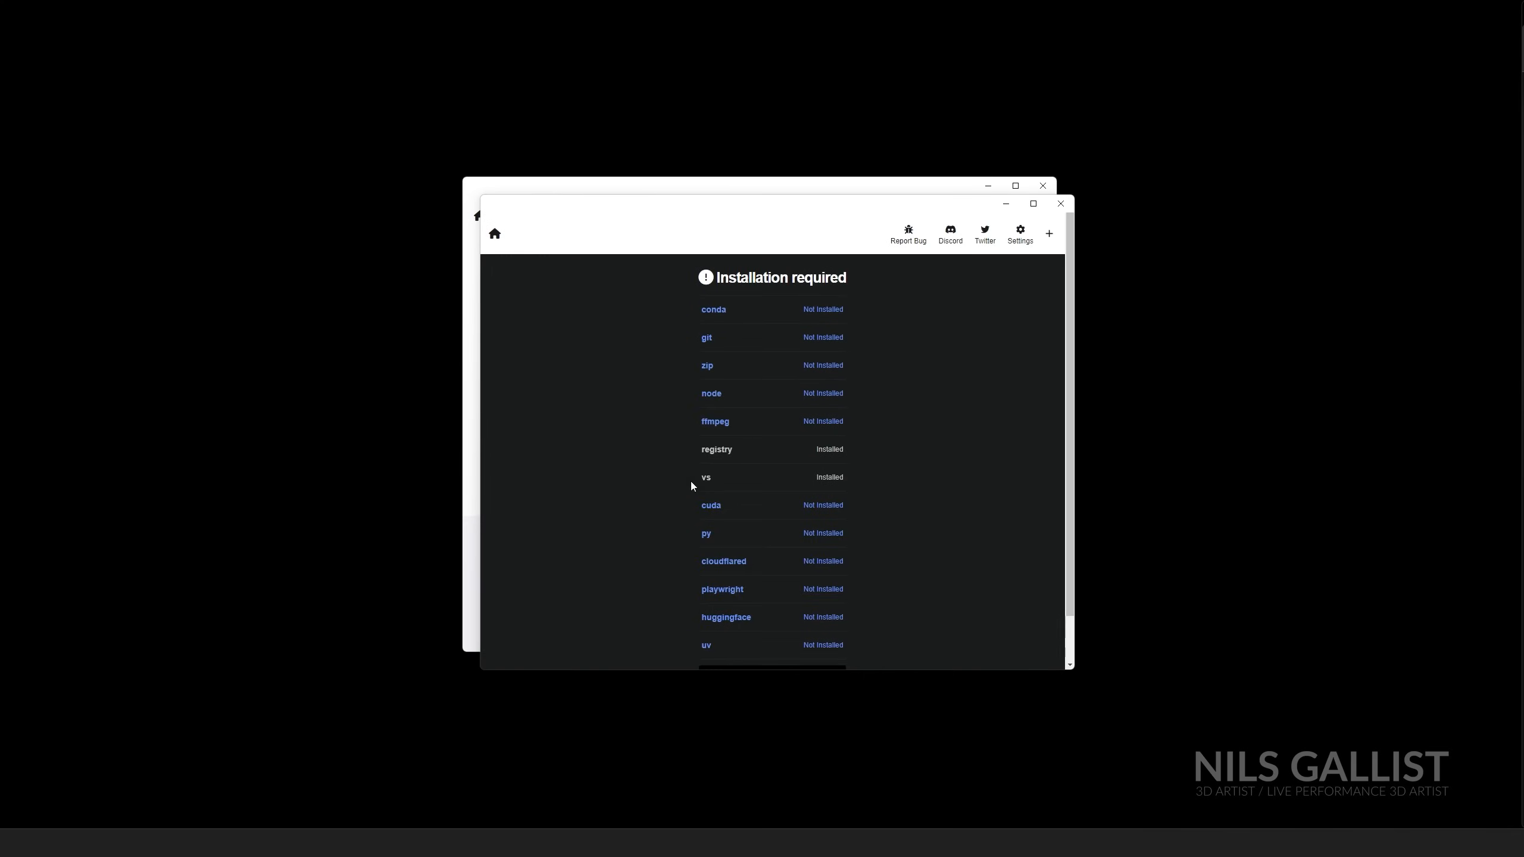
scroll(815, 341, down, 2)
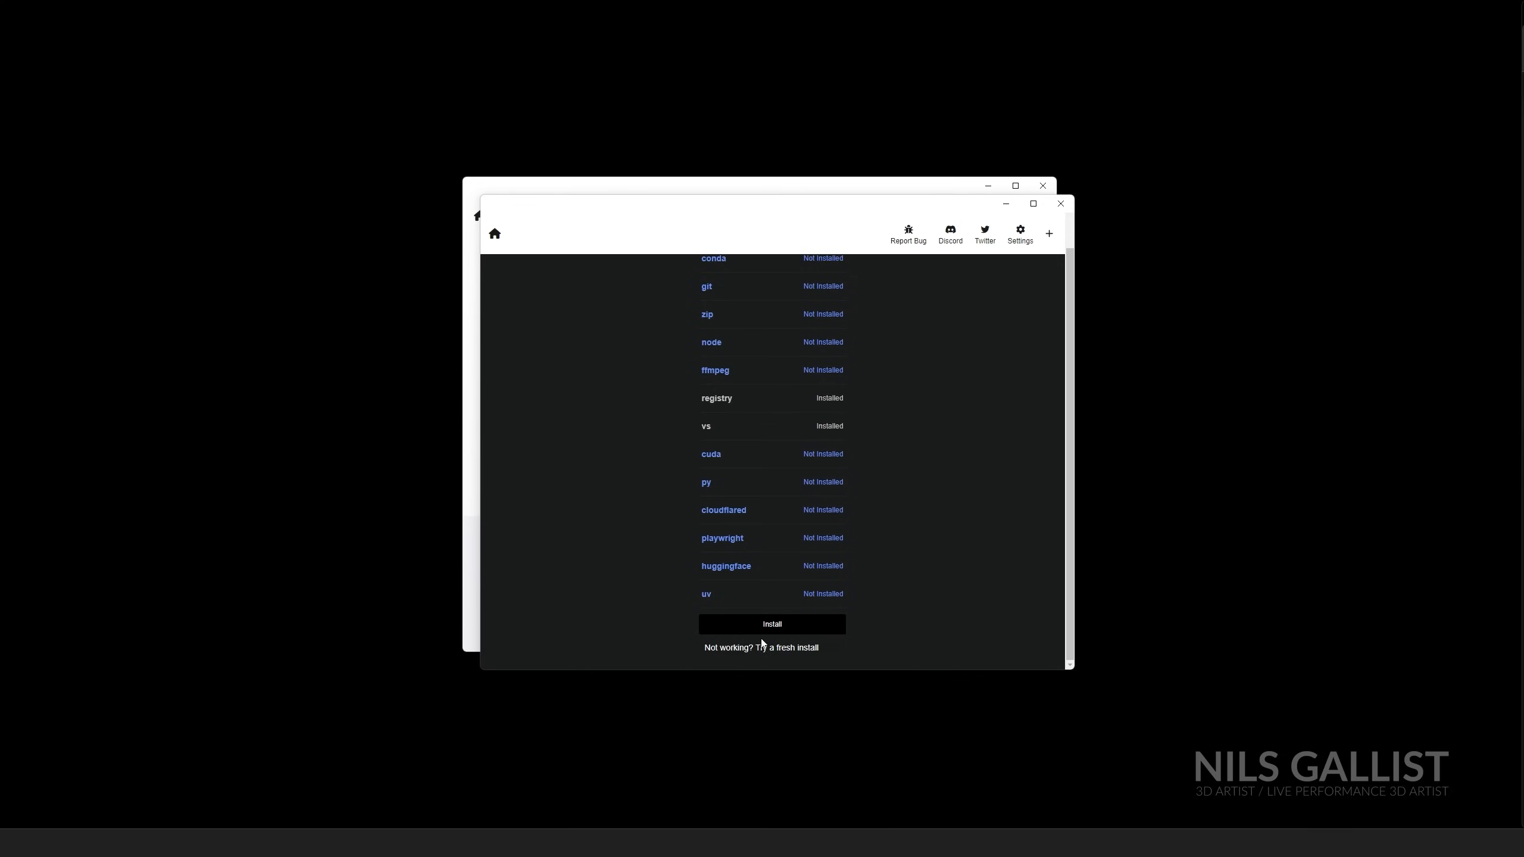
click(769, 627)
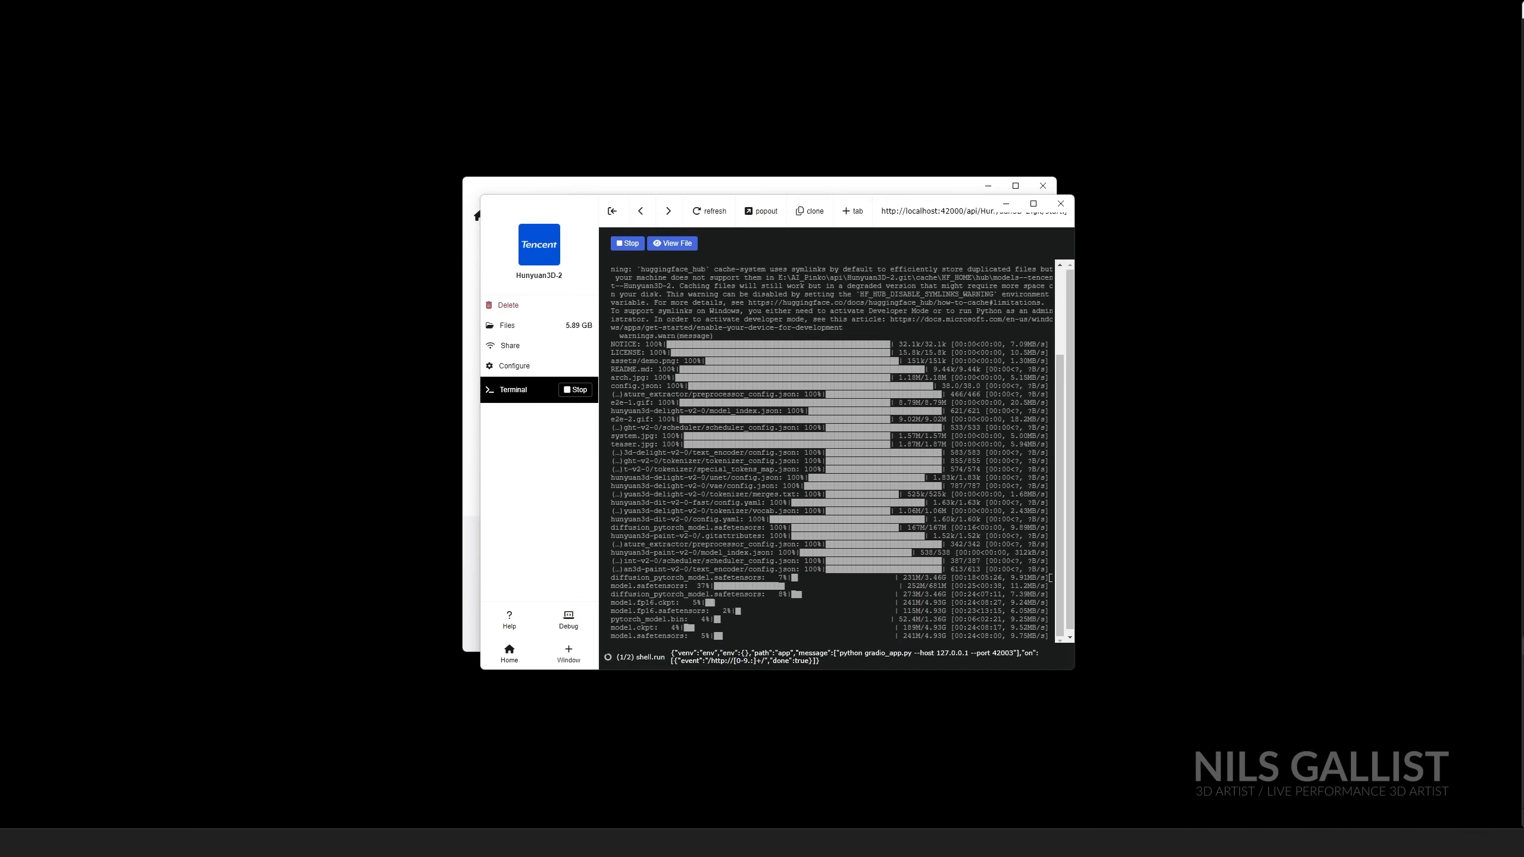
Look over the Hunyuan3D-2 web UI once it has loaded and maximize its window.
scroll(780, 420, down, 2)
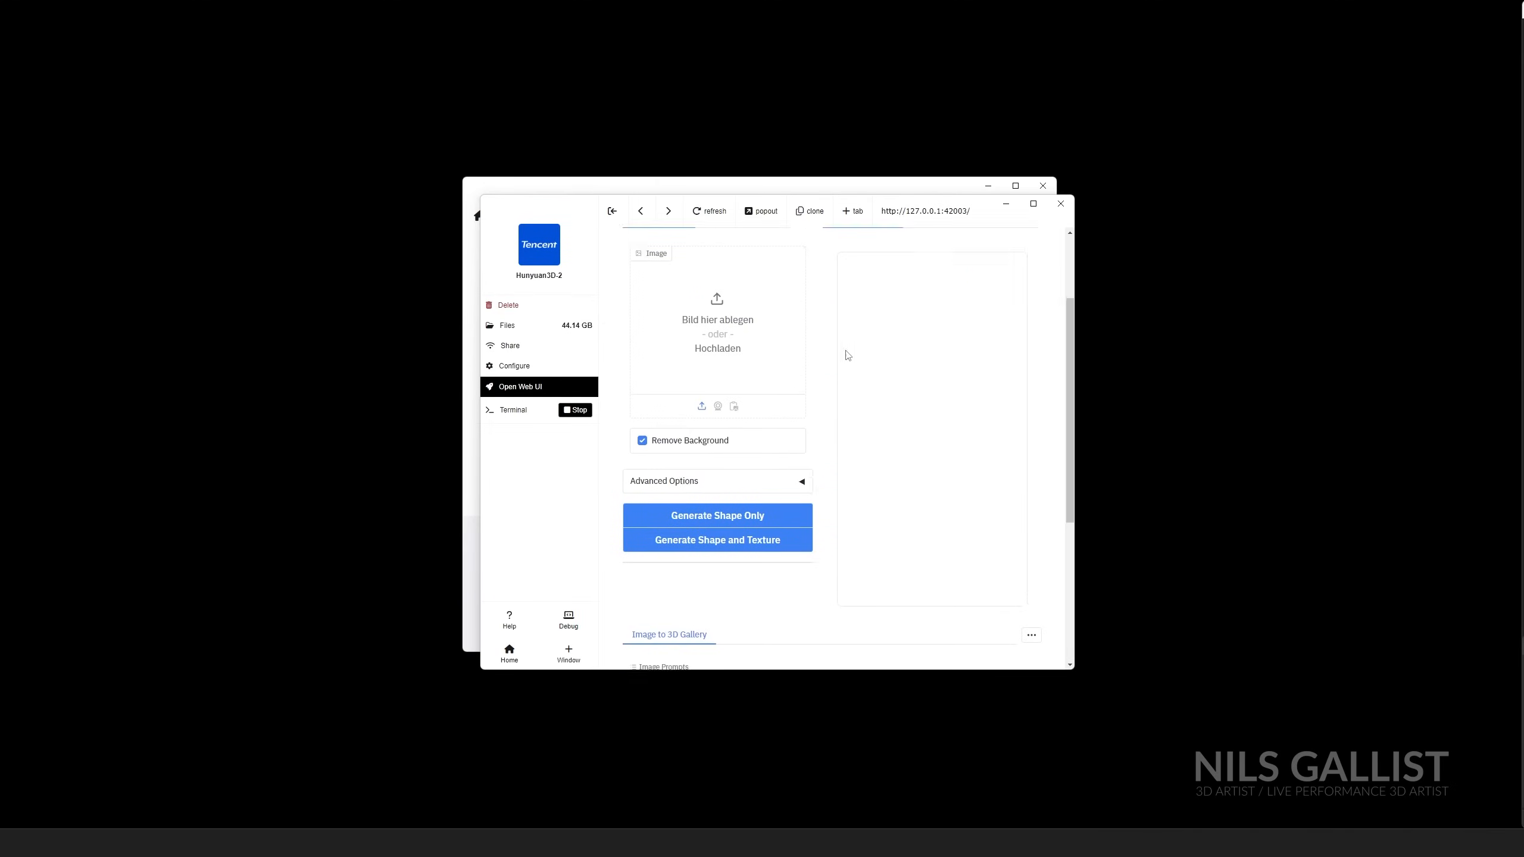
scroll(847, 354, up, 2)
drag(961, 205, 954, 204)
double_click(955, 204)
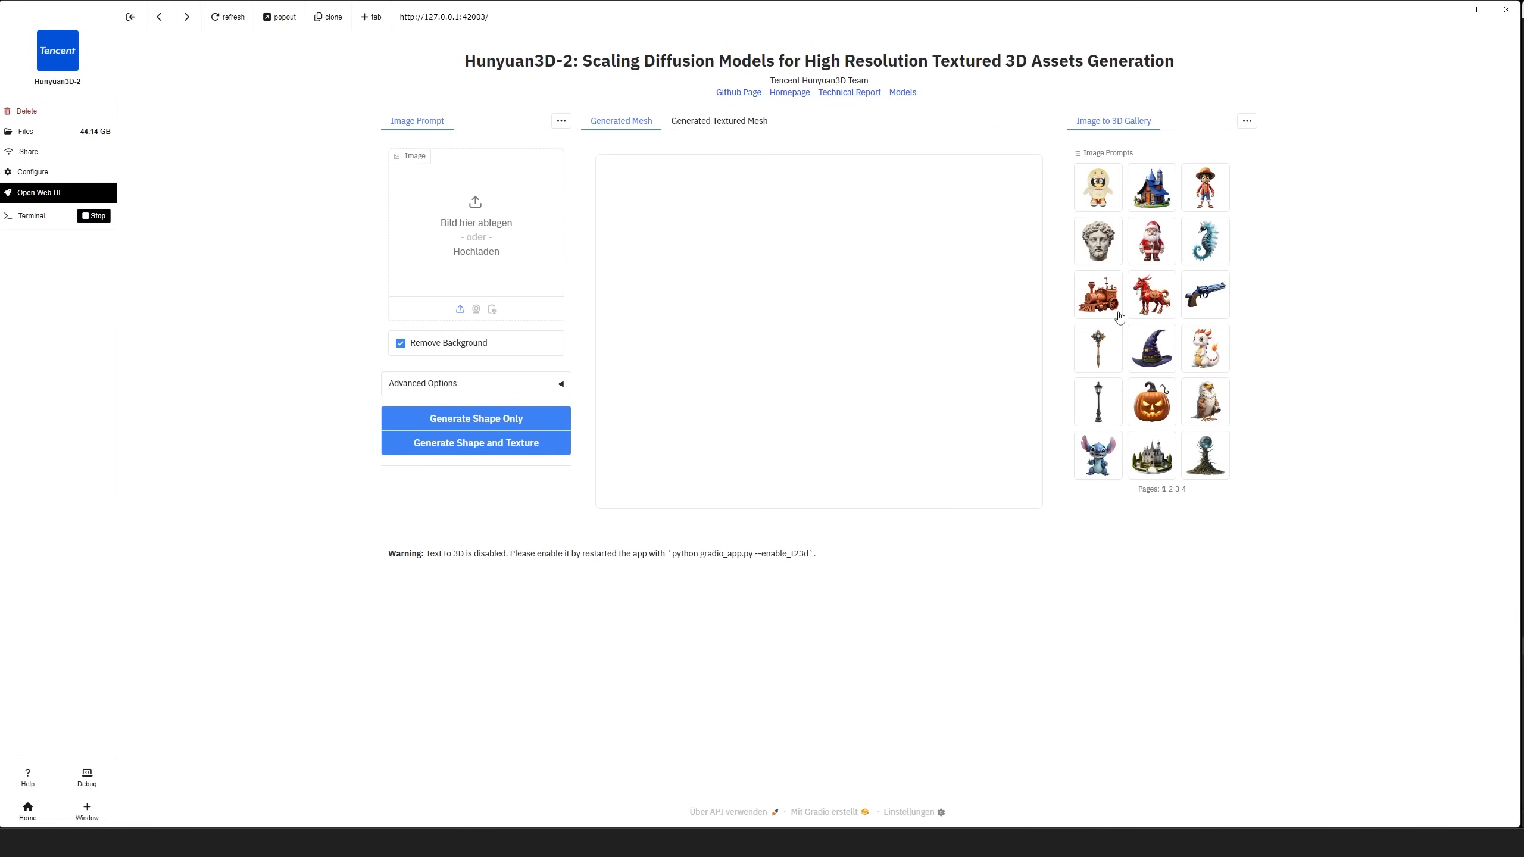
Check the disk size of the AI_Pinko folder in its properties and close the dialog.
drag(1, 259, 710, 181)
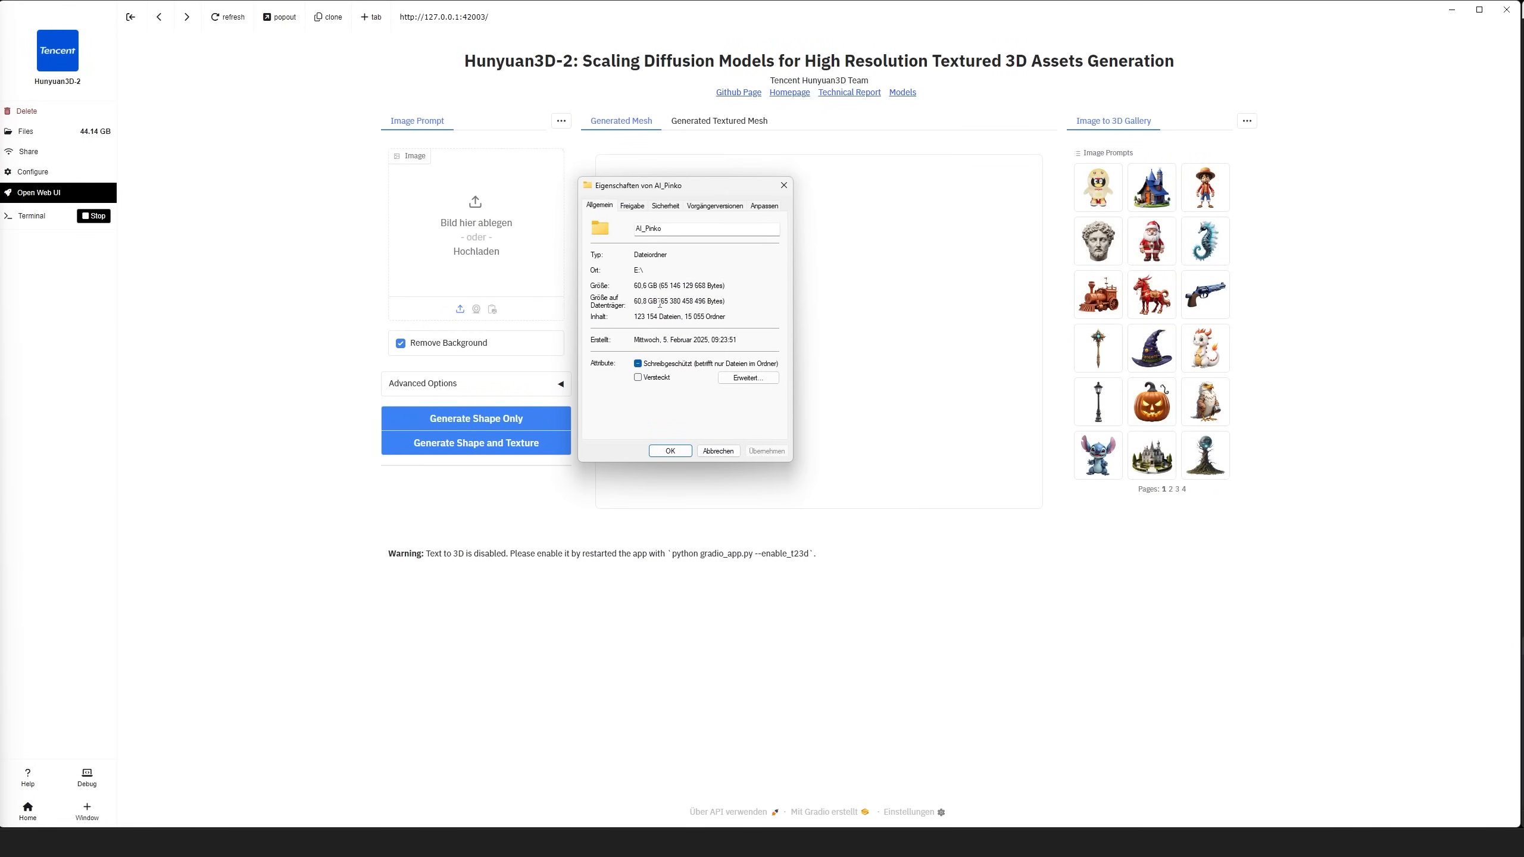
drag(661, 301, 635, 283)
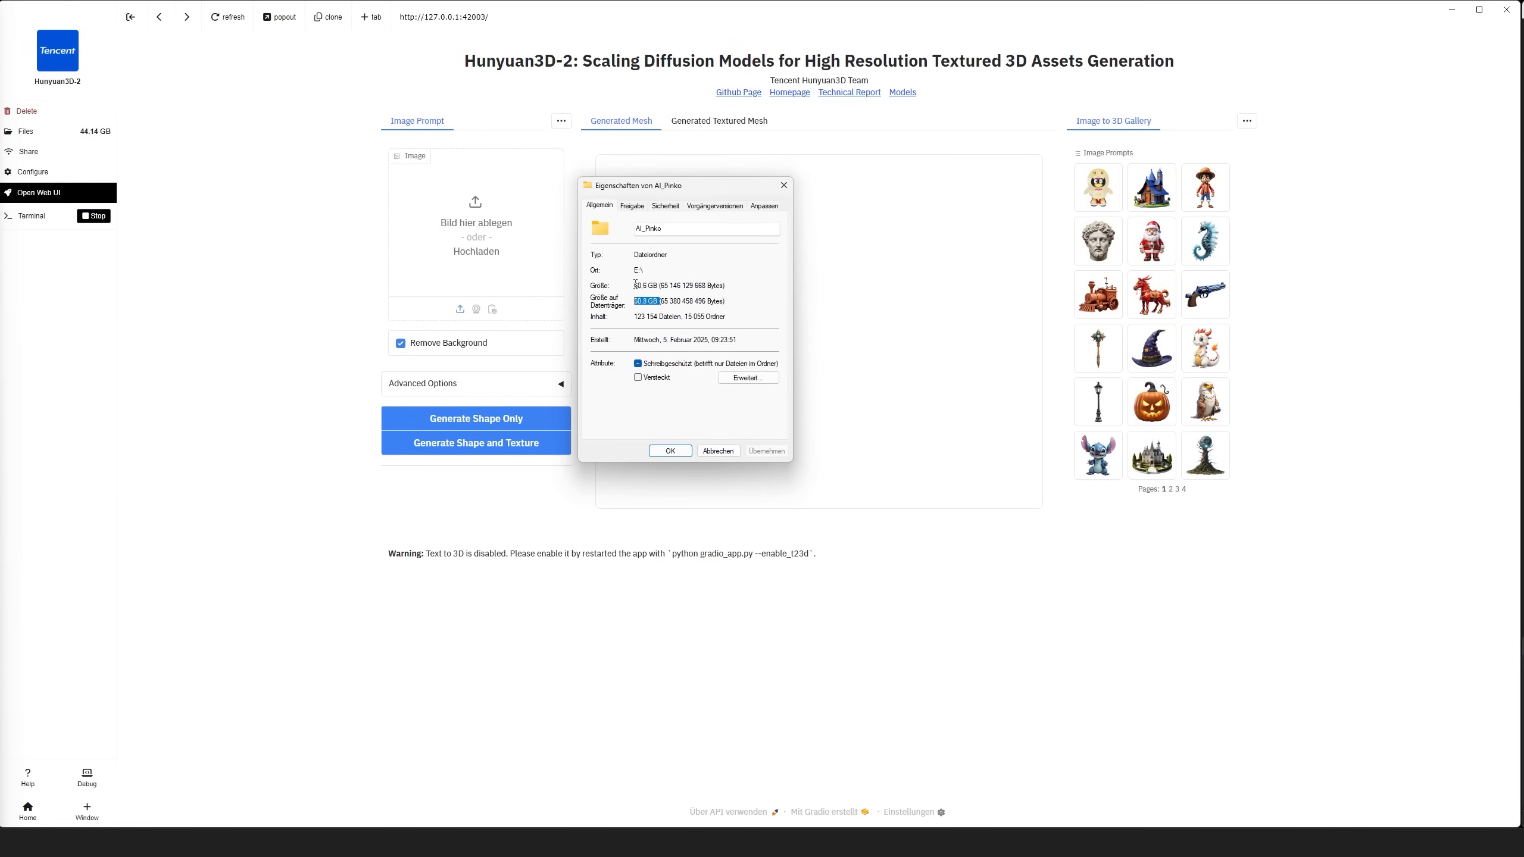
click(785, 188)
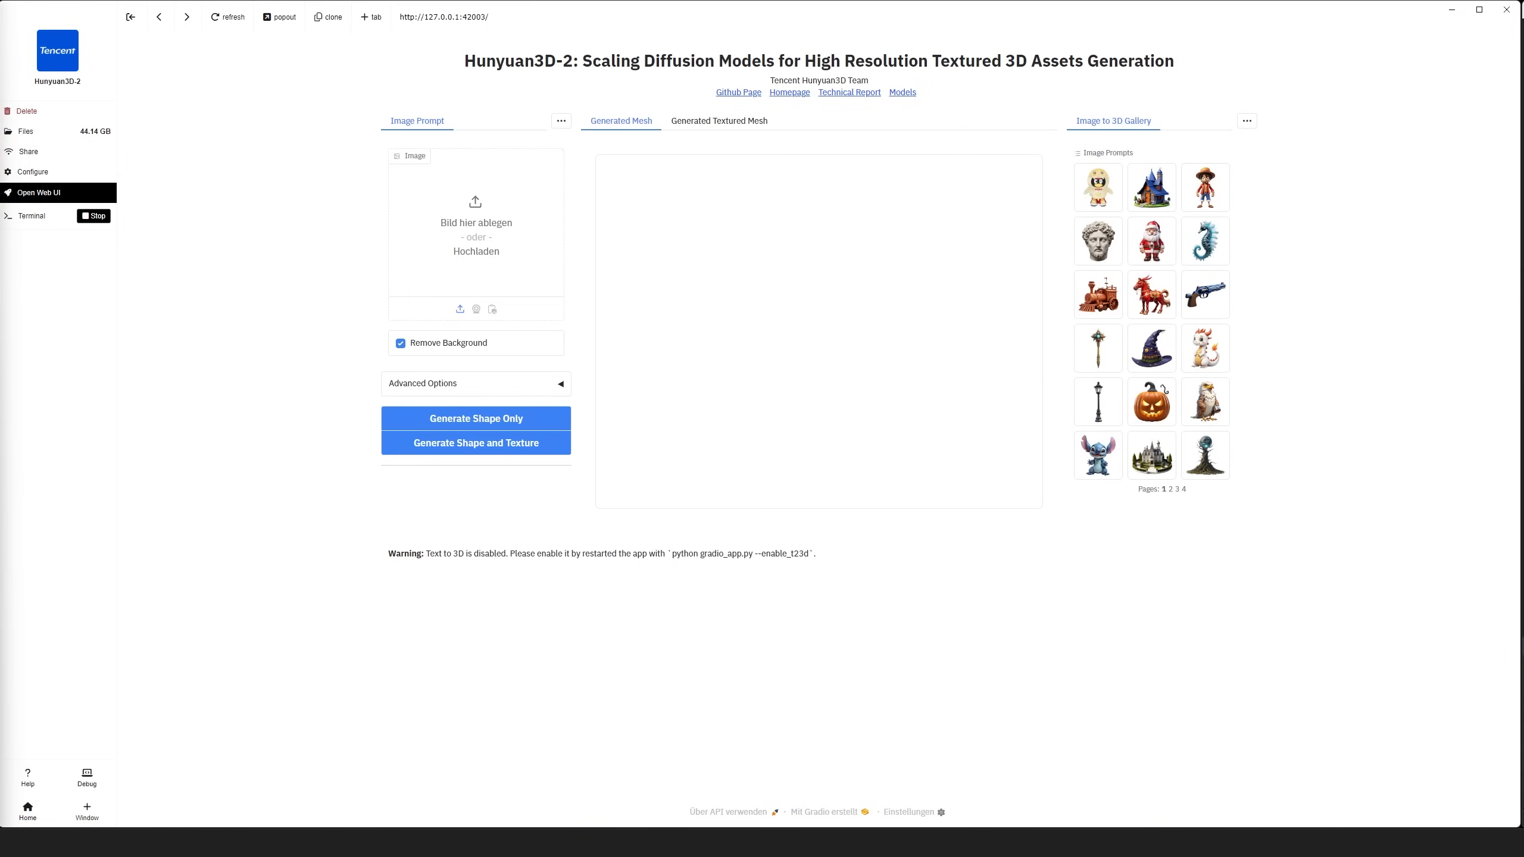
Load the white jacket picture as the image prompt, expand the advanced options and generate its shape and texture.
drag(17, 410, 486, 234)
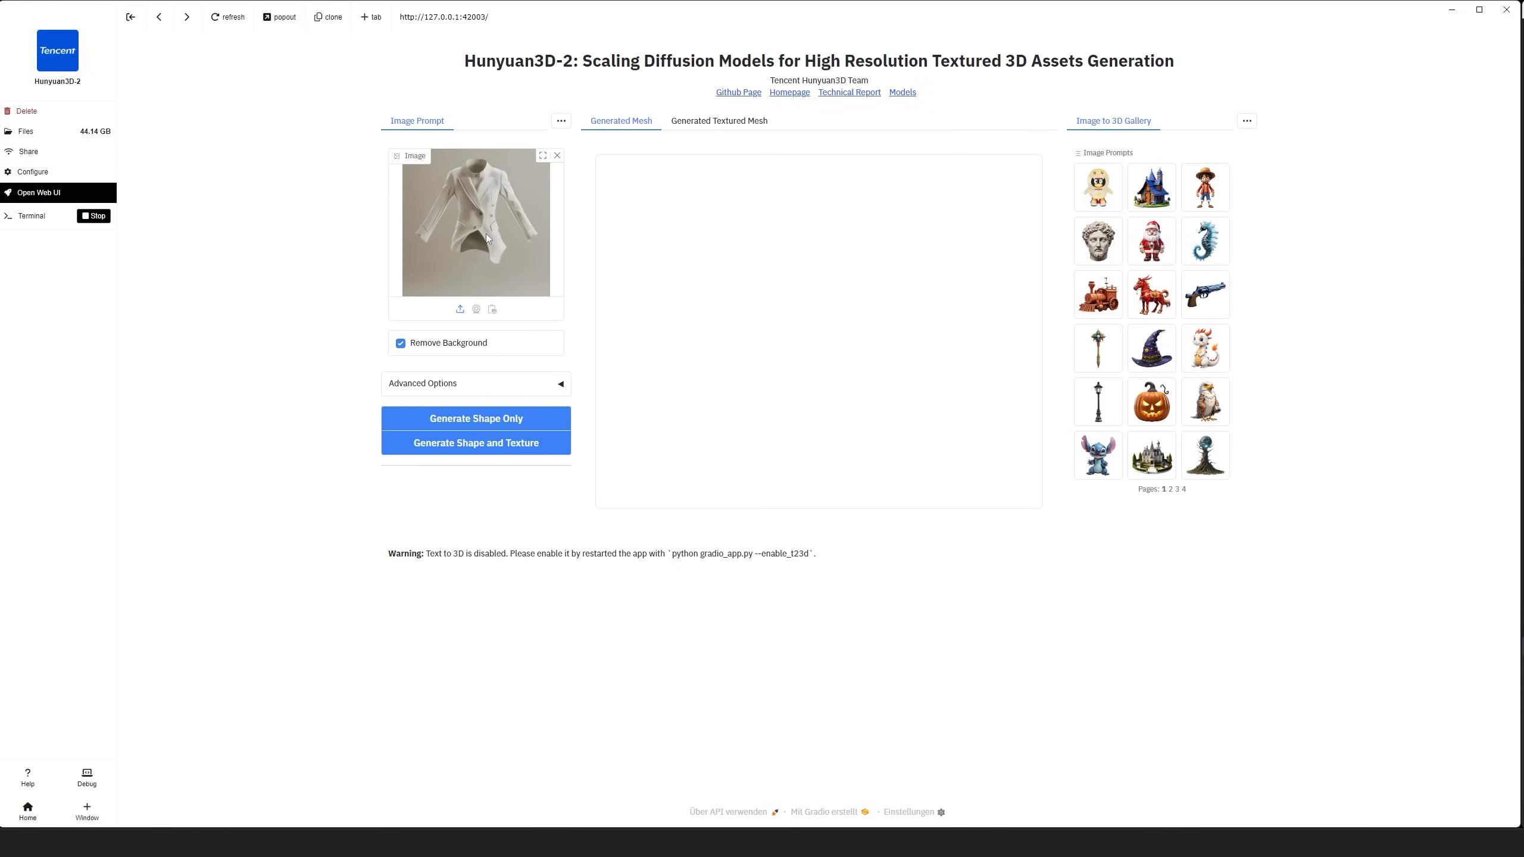
click(558, 387)
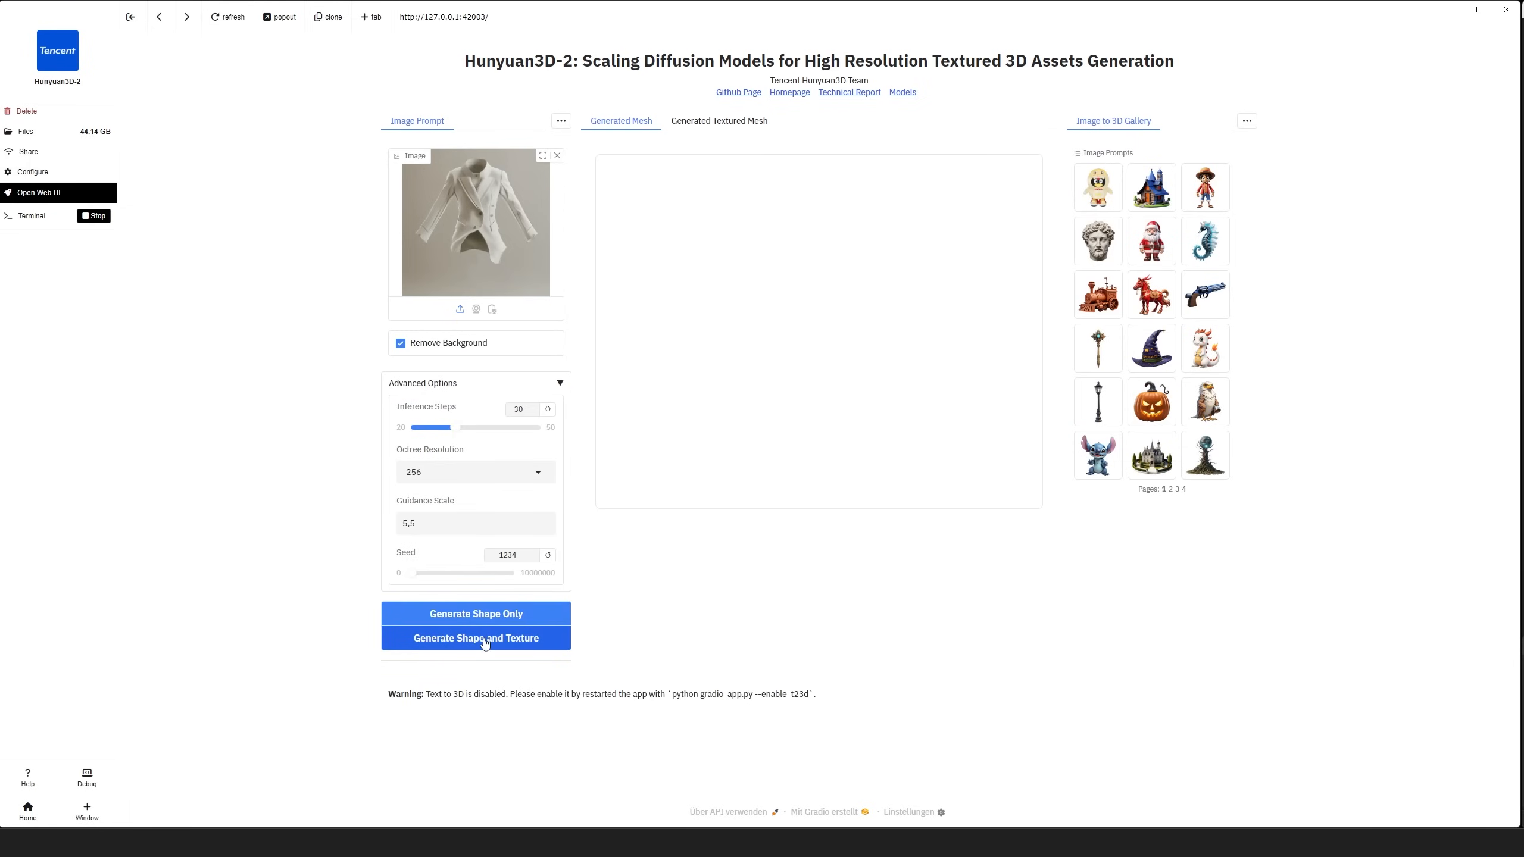
click(516, 638)
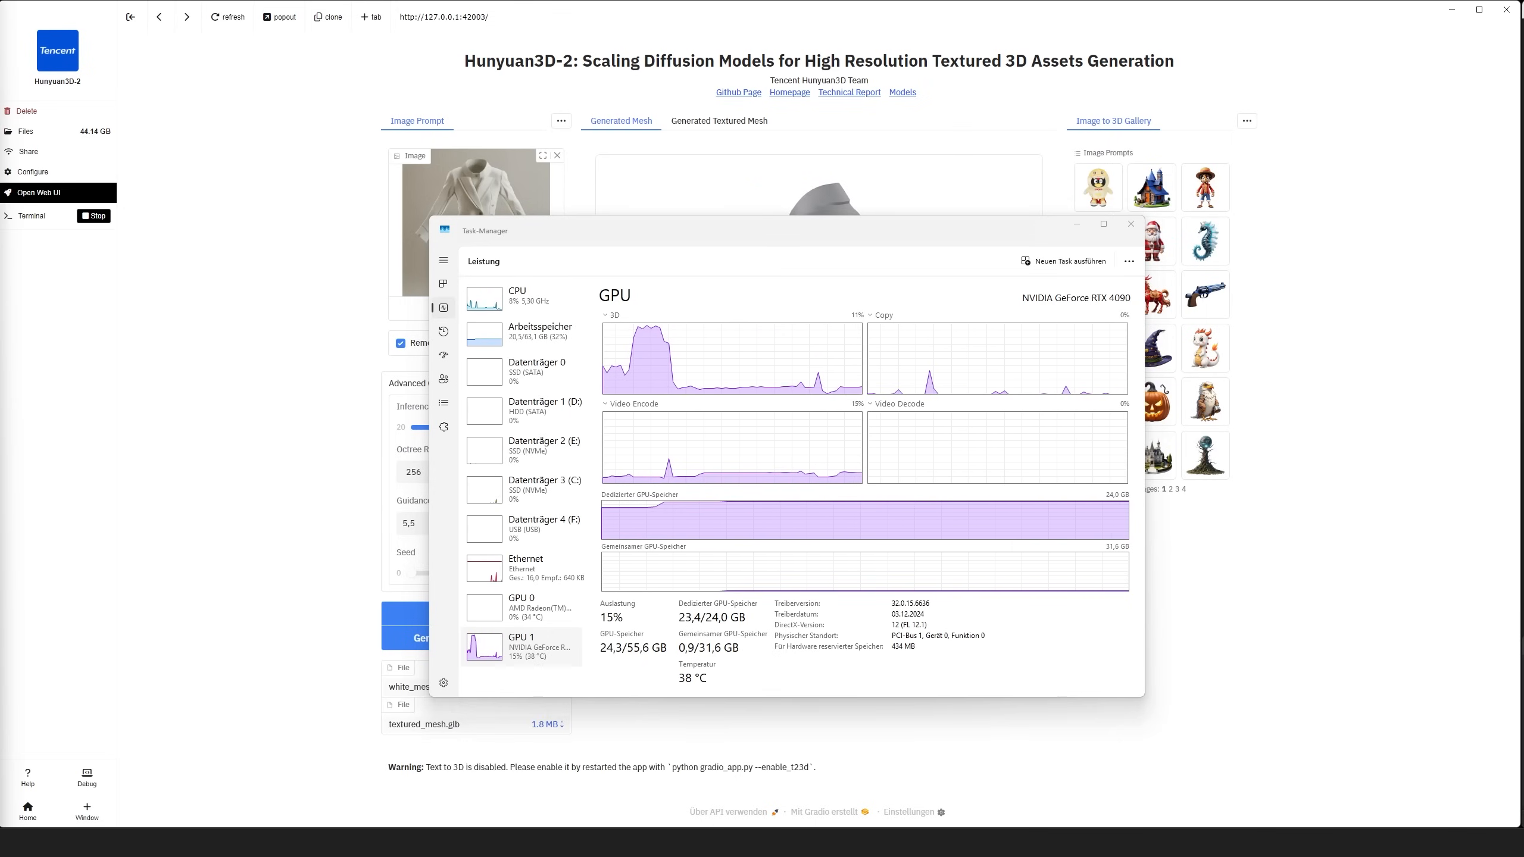
Return from Task Manager to the web UI and examine the jacket's generated mesh and textured mesh from several angles.
click(817, 13)
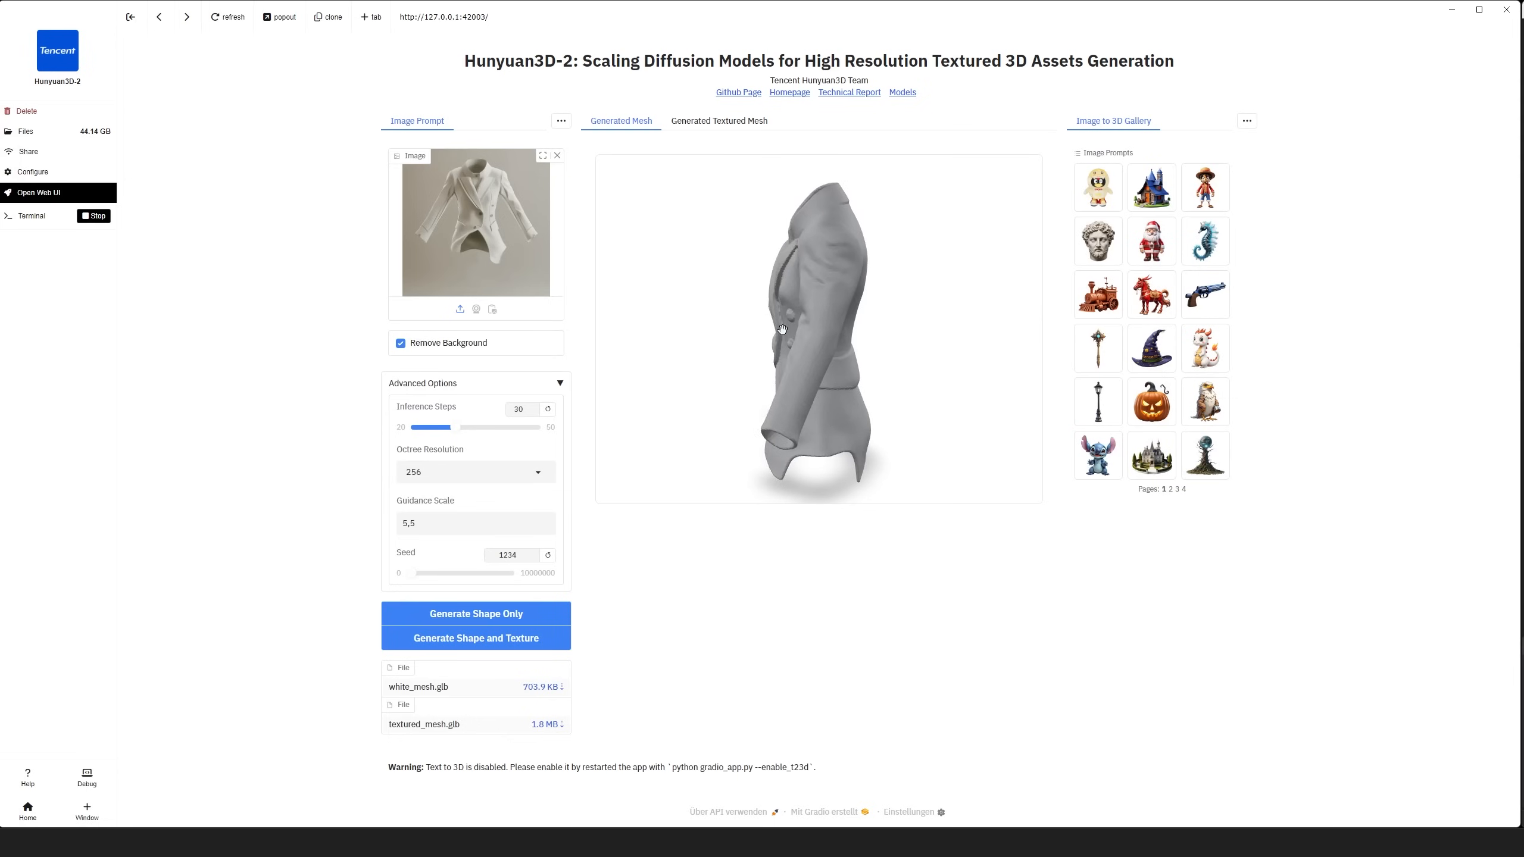
drag(782, 330, 862, 292)
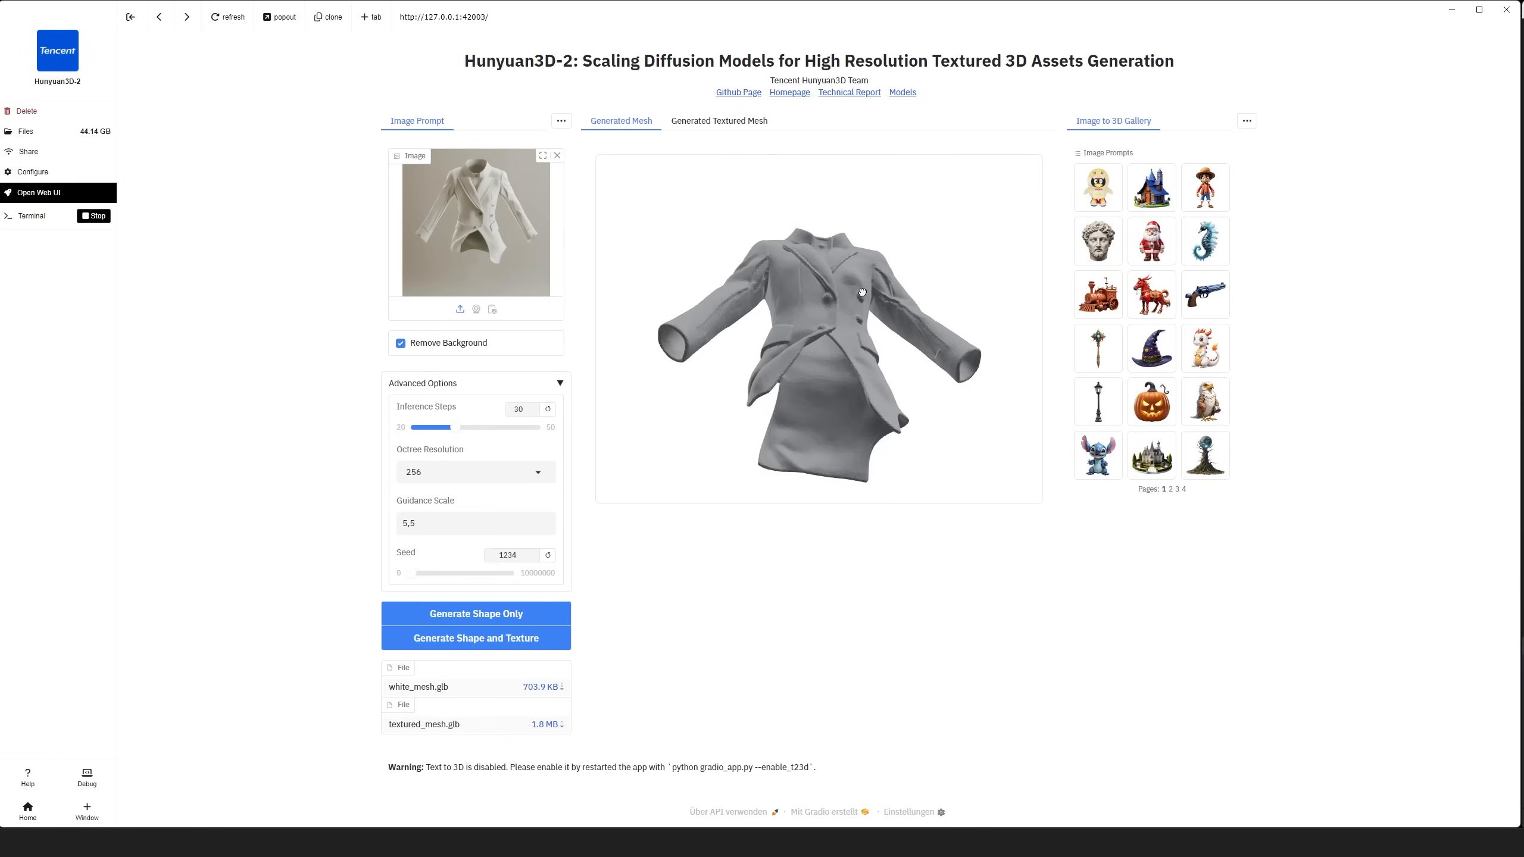
scroll(871, 427, up, 5)
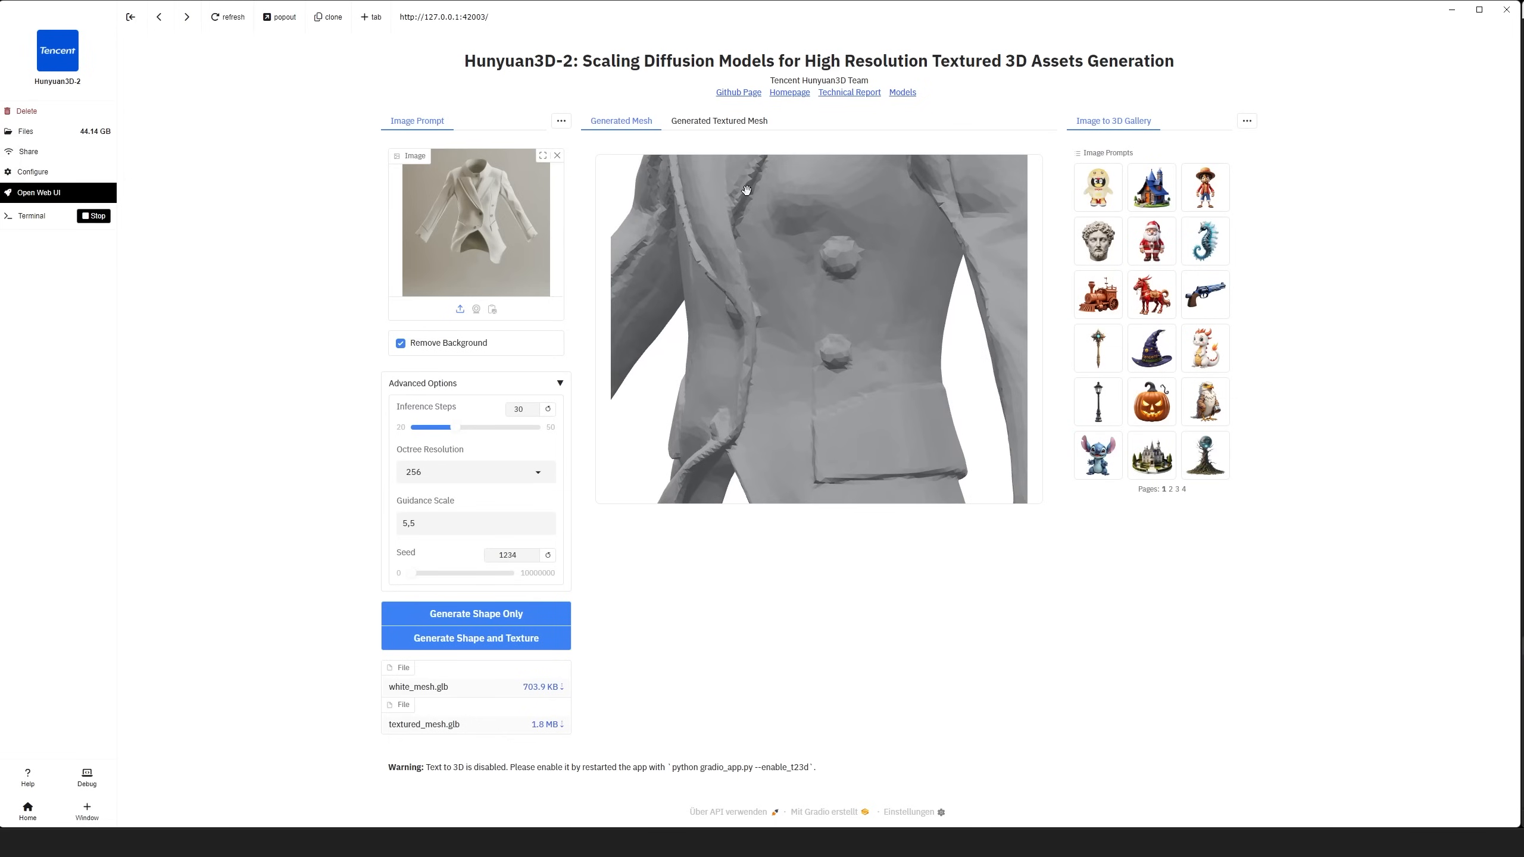
click(720, 122)
drag(746, 347, 887, 328)
scroll(837, 394, up, 5)
mouse_move(837, 394)
mouse_down()
mouse_move(839, 319)
mouse_move(759, 405)
mouse_move(823, 384)
mouse_up()
scroll(813, 360, down, 5)
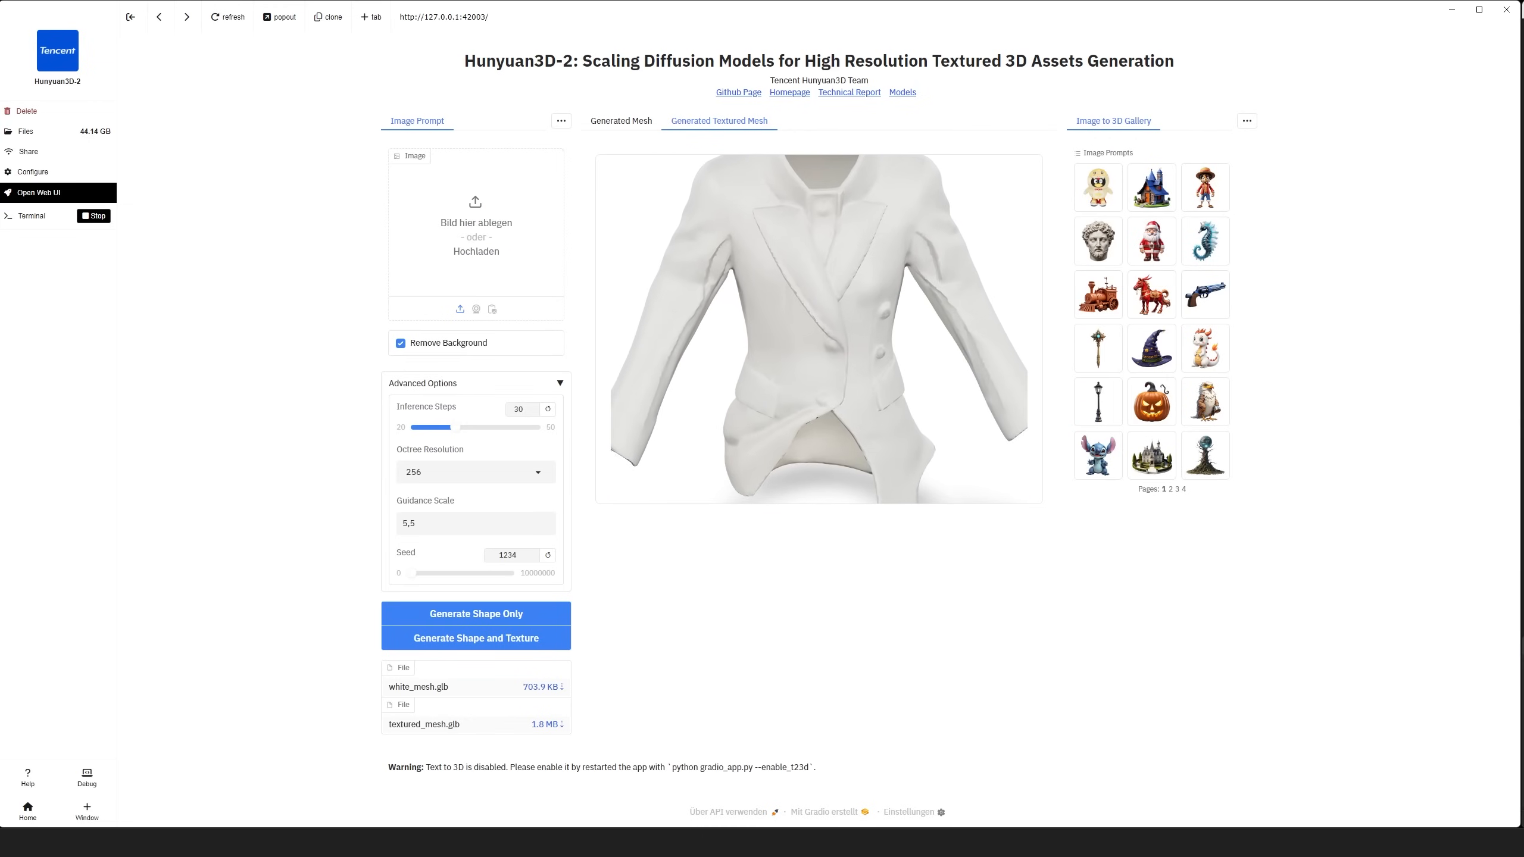
Load the picture of the masked head with the full-face visor as the image prompt and generate its shape and texture.
drag(178, 395, 462, 239)
click(480, 640)
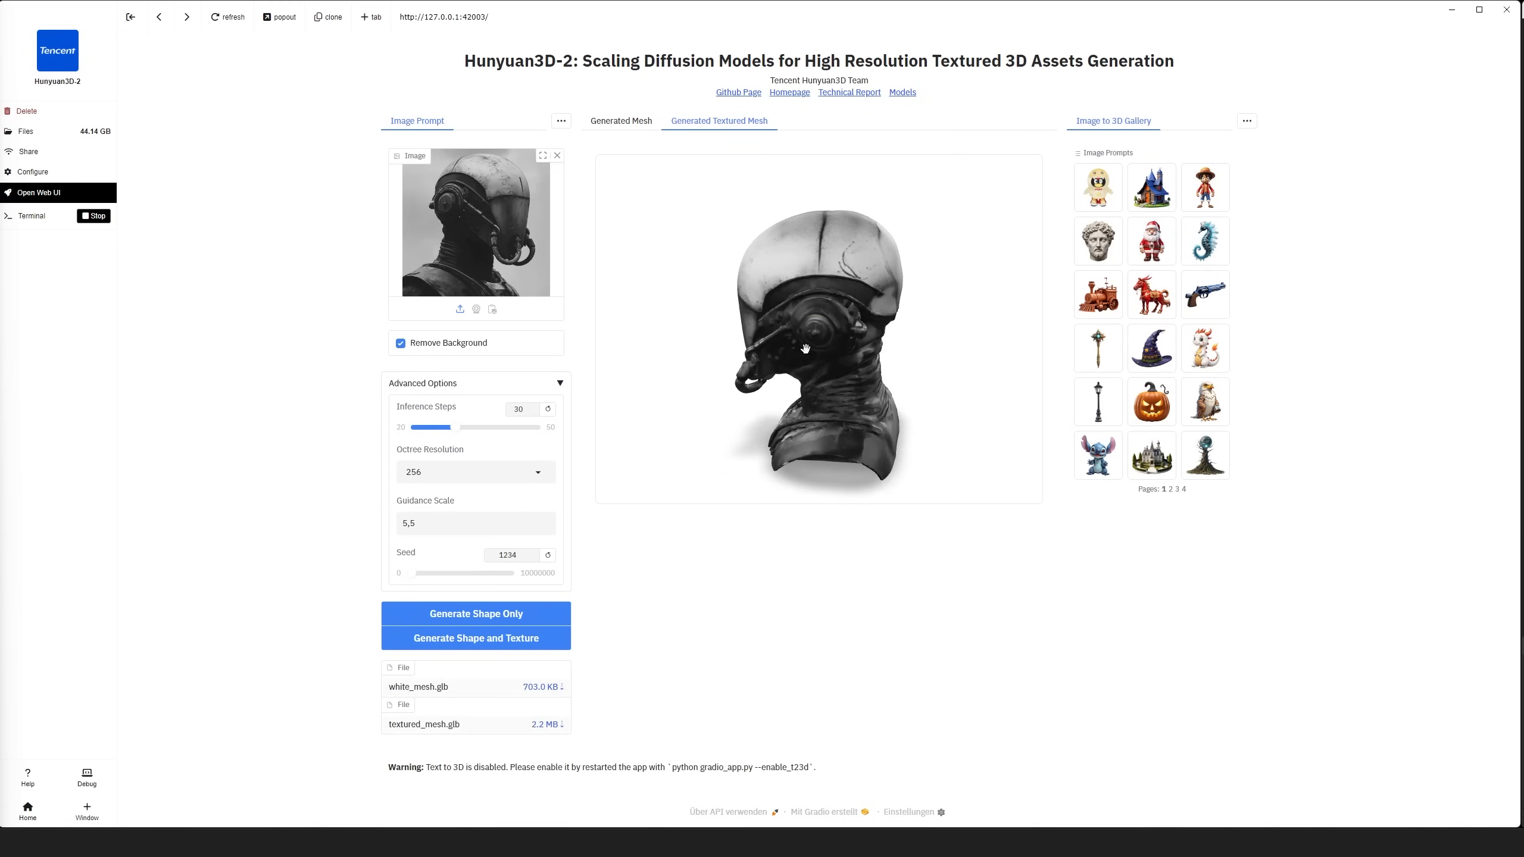
Inspect the visor head's textured mesh and untextured mesh from several angles and close up.
drag(809, 363, 911, 339)
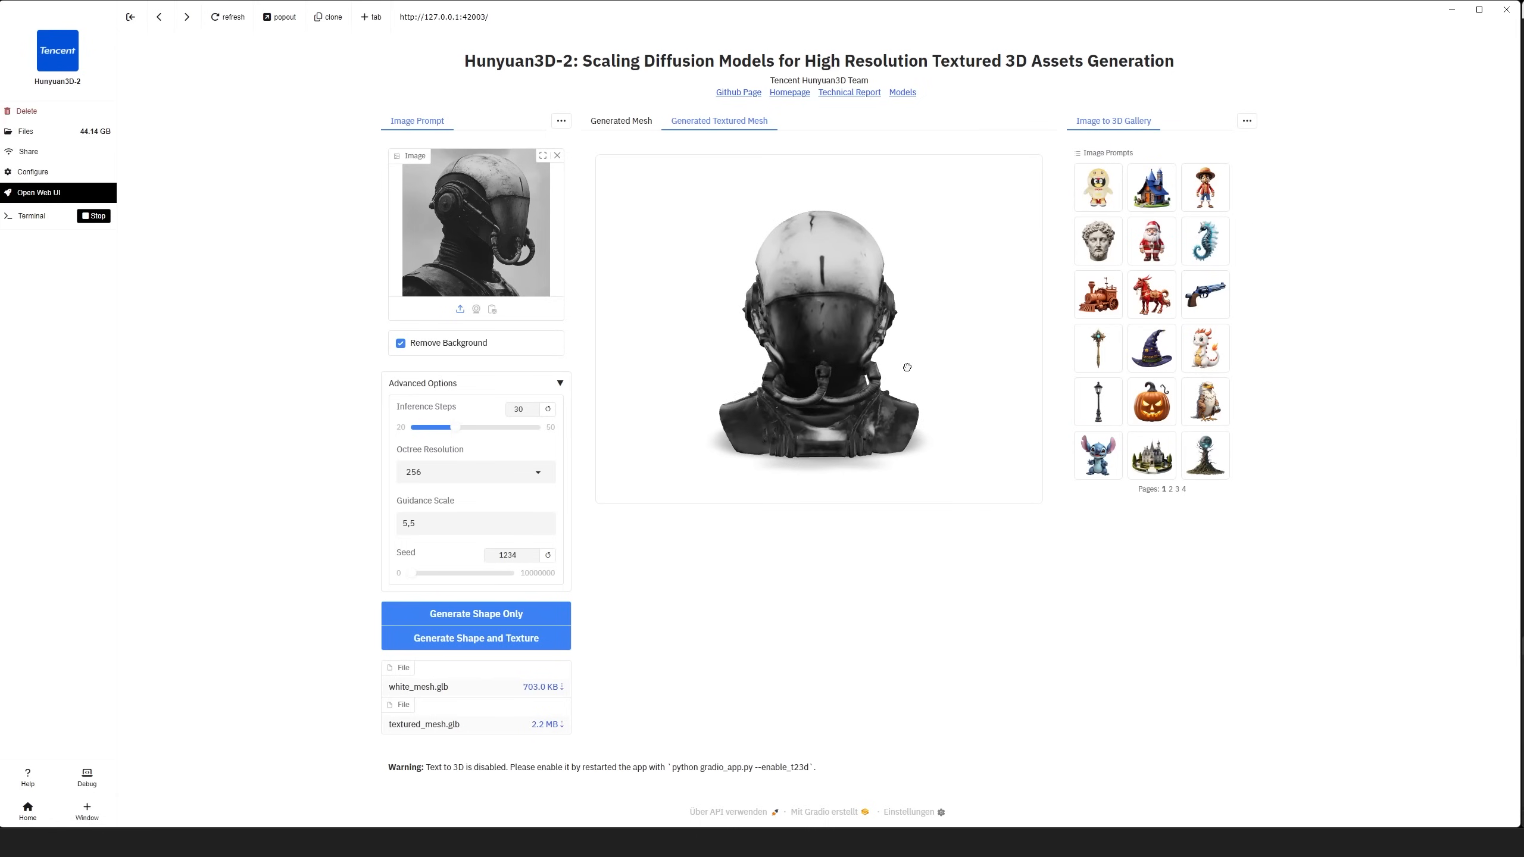
drag(906, 368, 907, 341)
scroll(727, 338, up, 5)
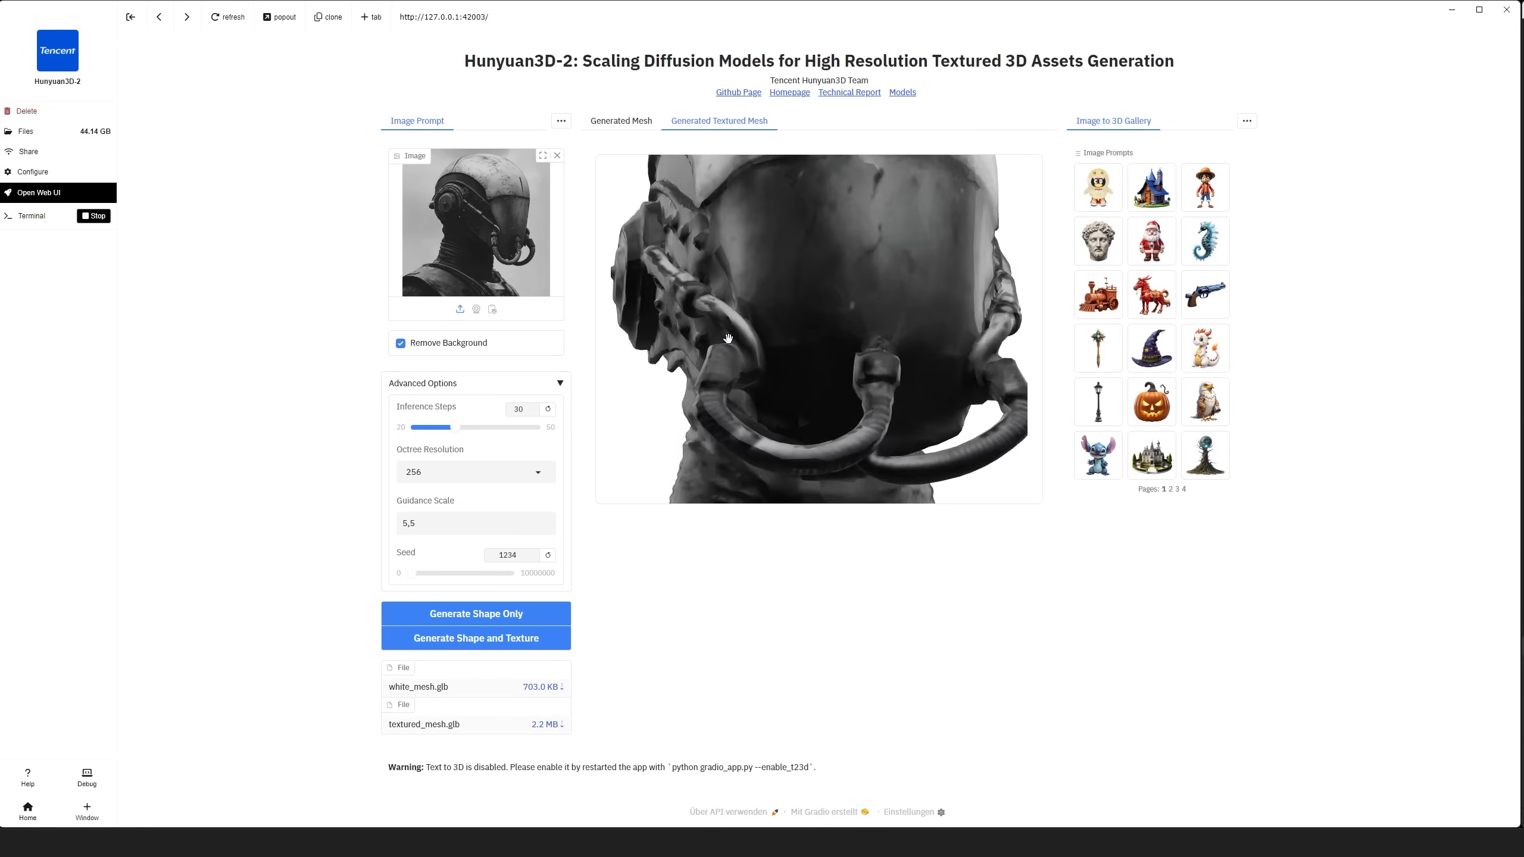
drag(725, 337, 639, 215)
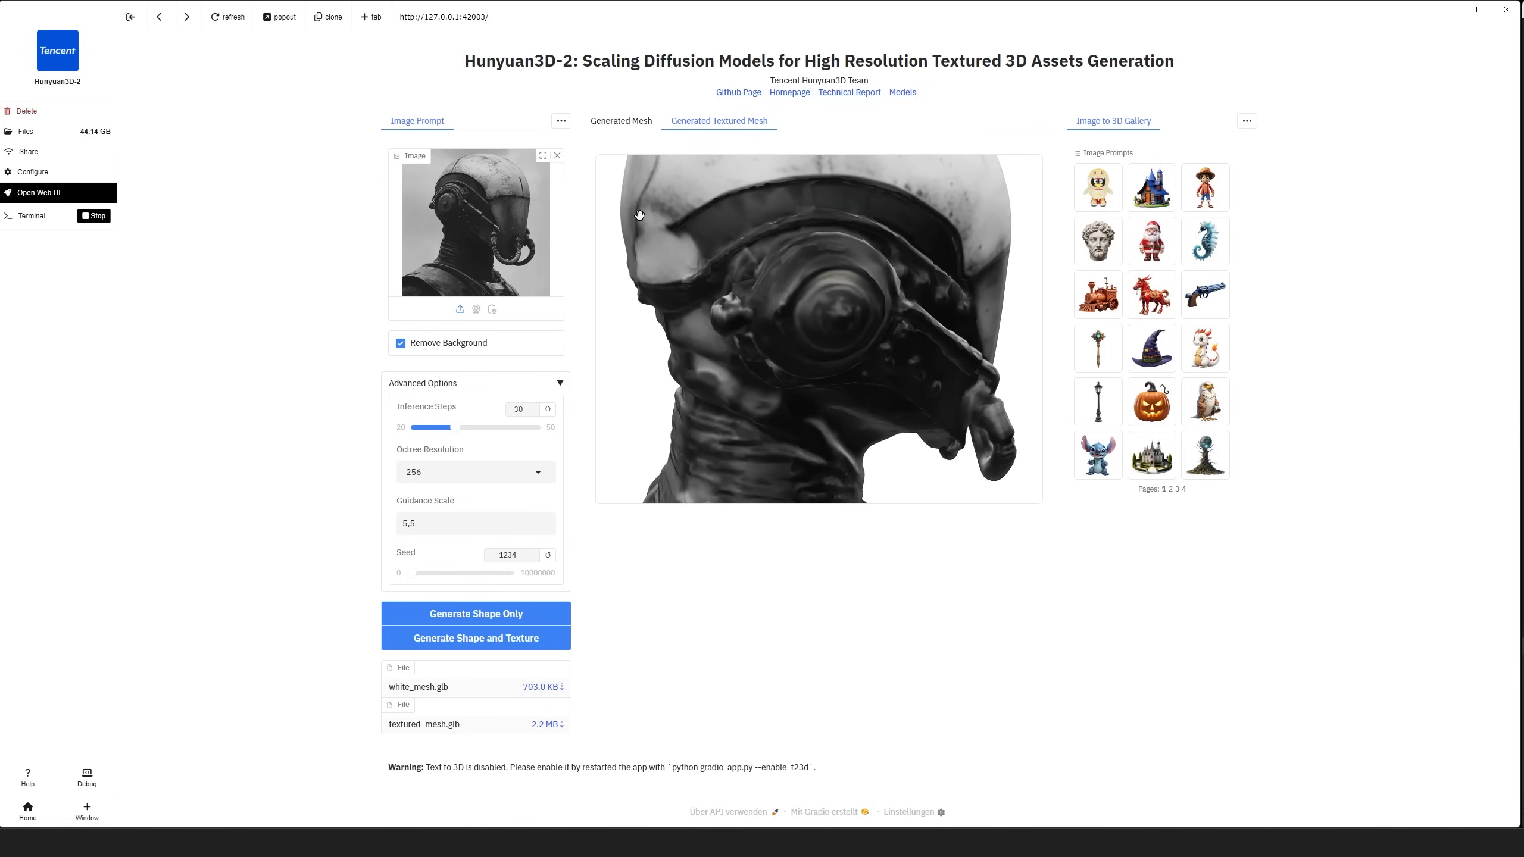
click(622, 121)
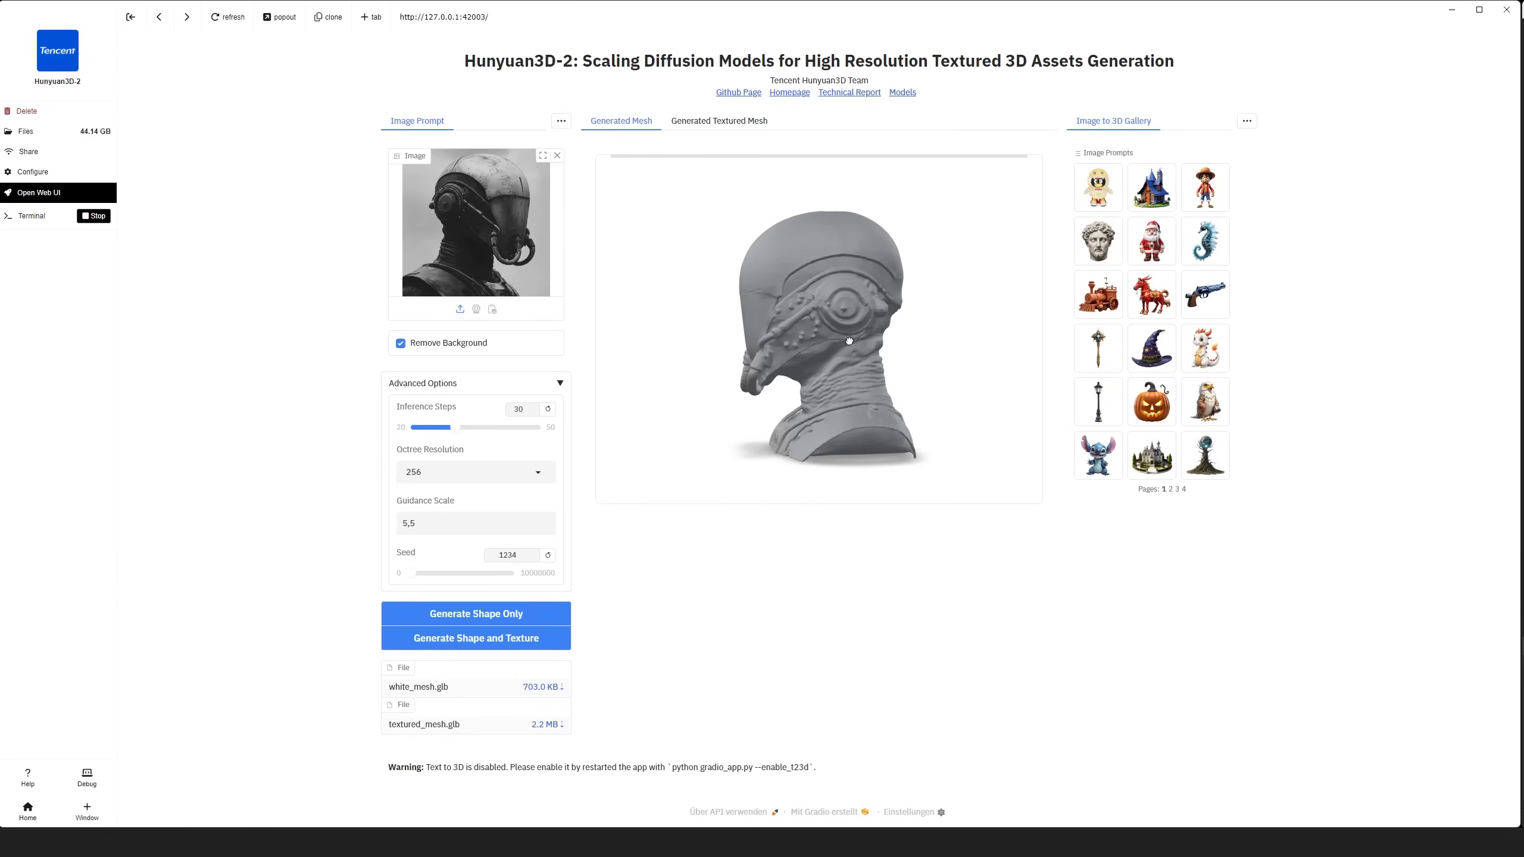
scroll(824, 360, up, 5)
drag(735, 357, 878, 324)
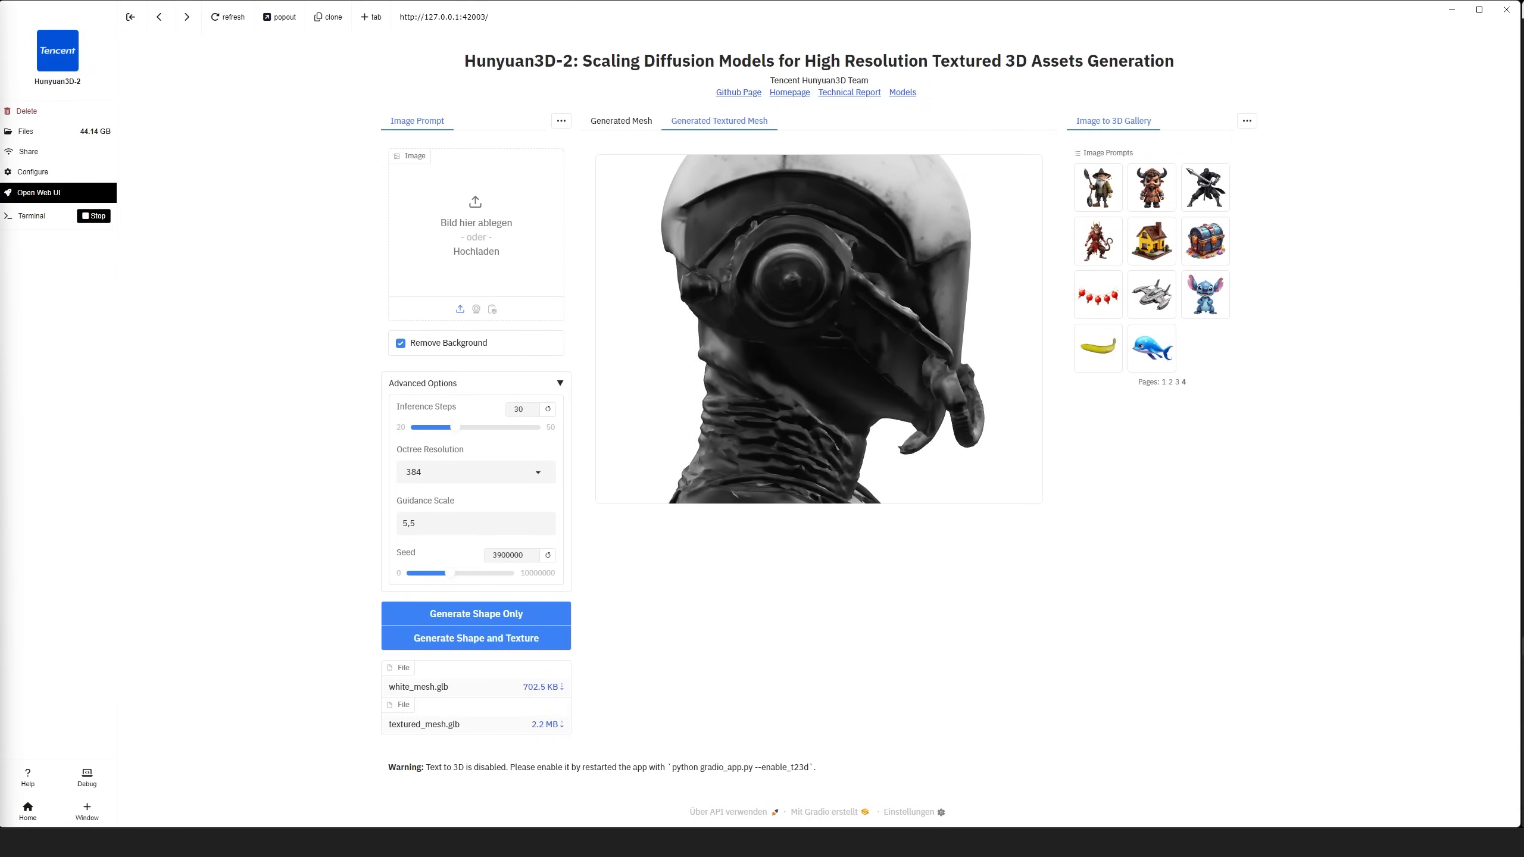
Load the picture of the helmeted head with the breathing hose as the image prompt and set Octree Resolution to 256.
drag(1, 360, 499, 238)
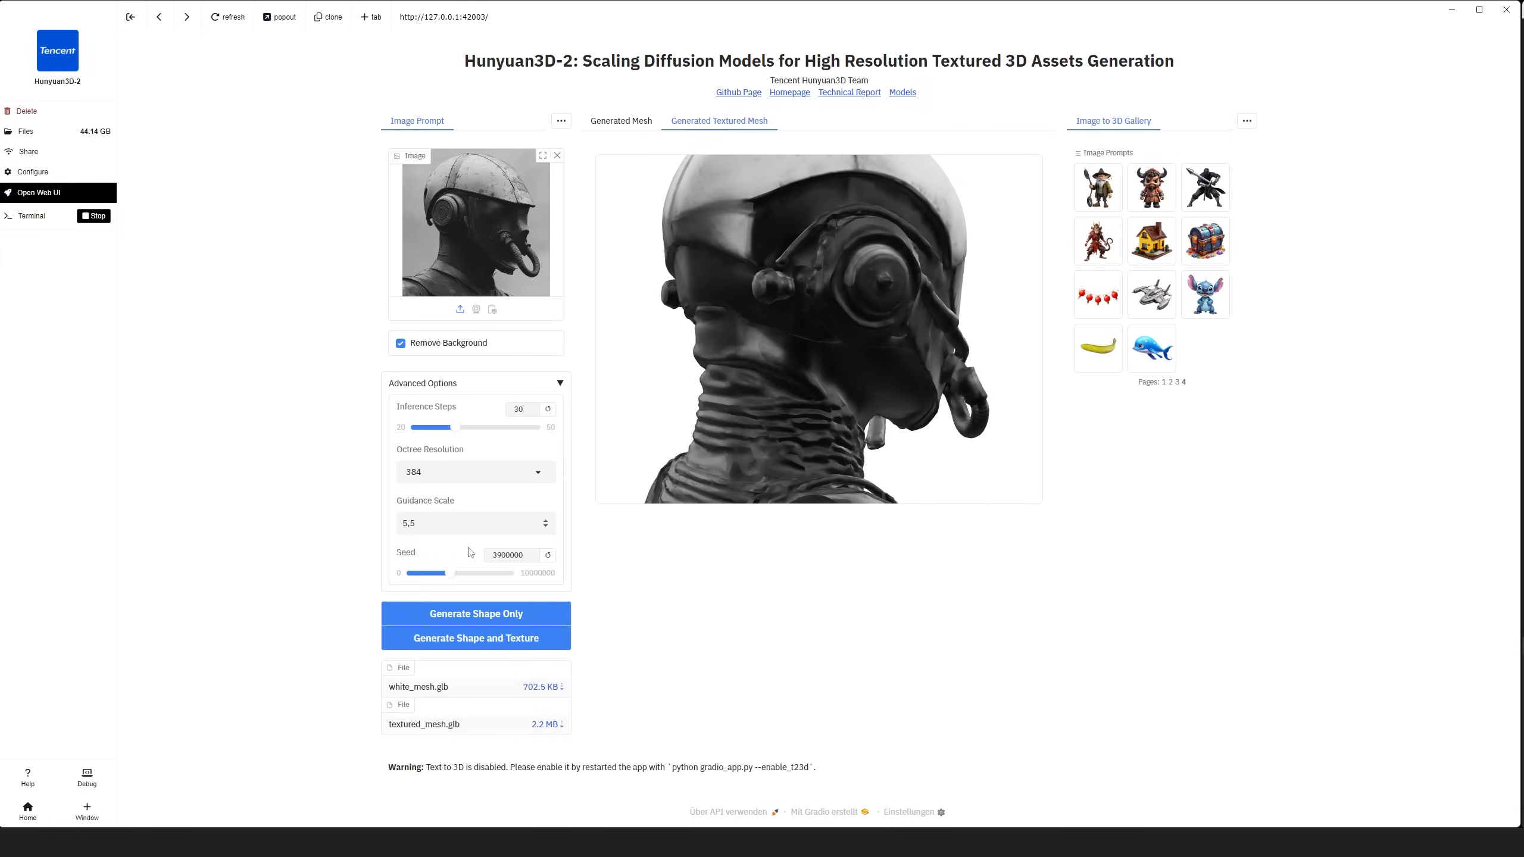
click(537, 472)
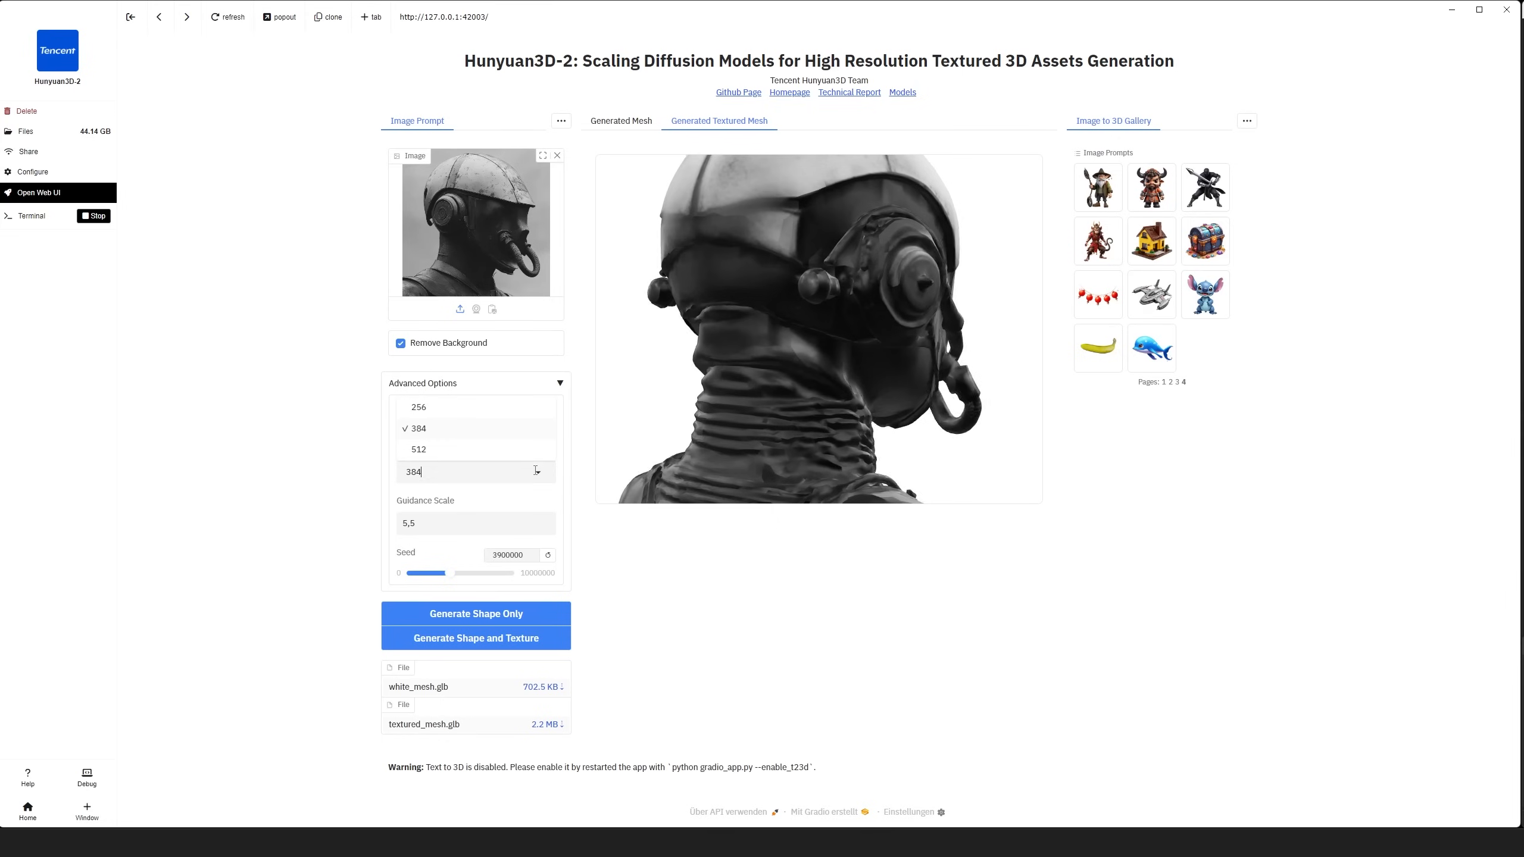
click(467, 410)
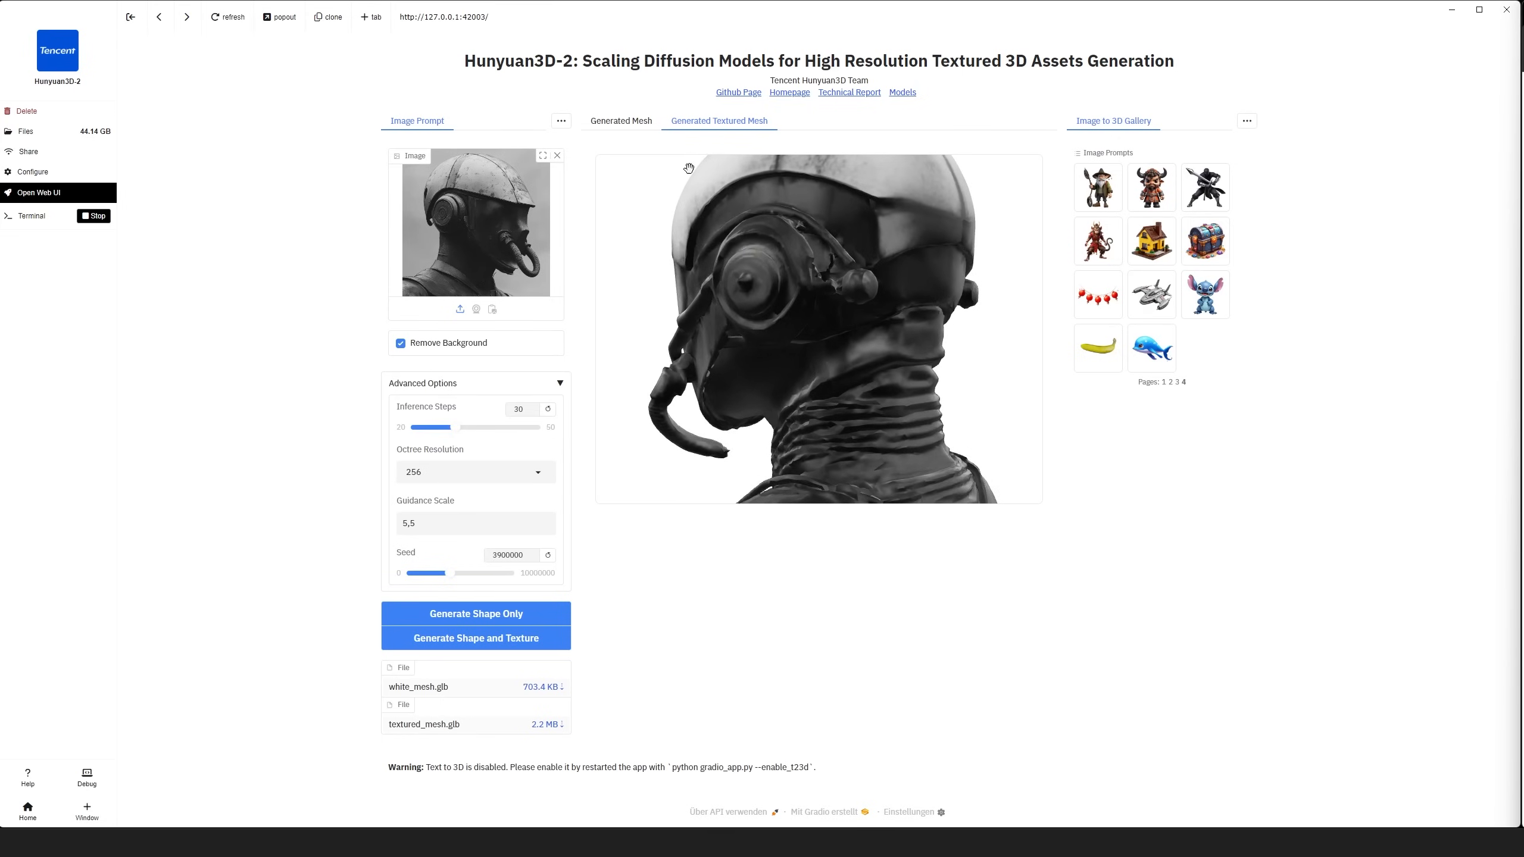
Examine the untextured generated mesh of the helmeted head with the breathing hose.
click(635, 126)
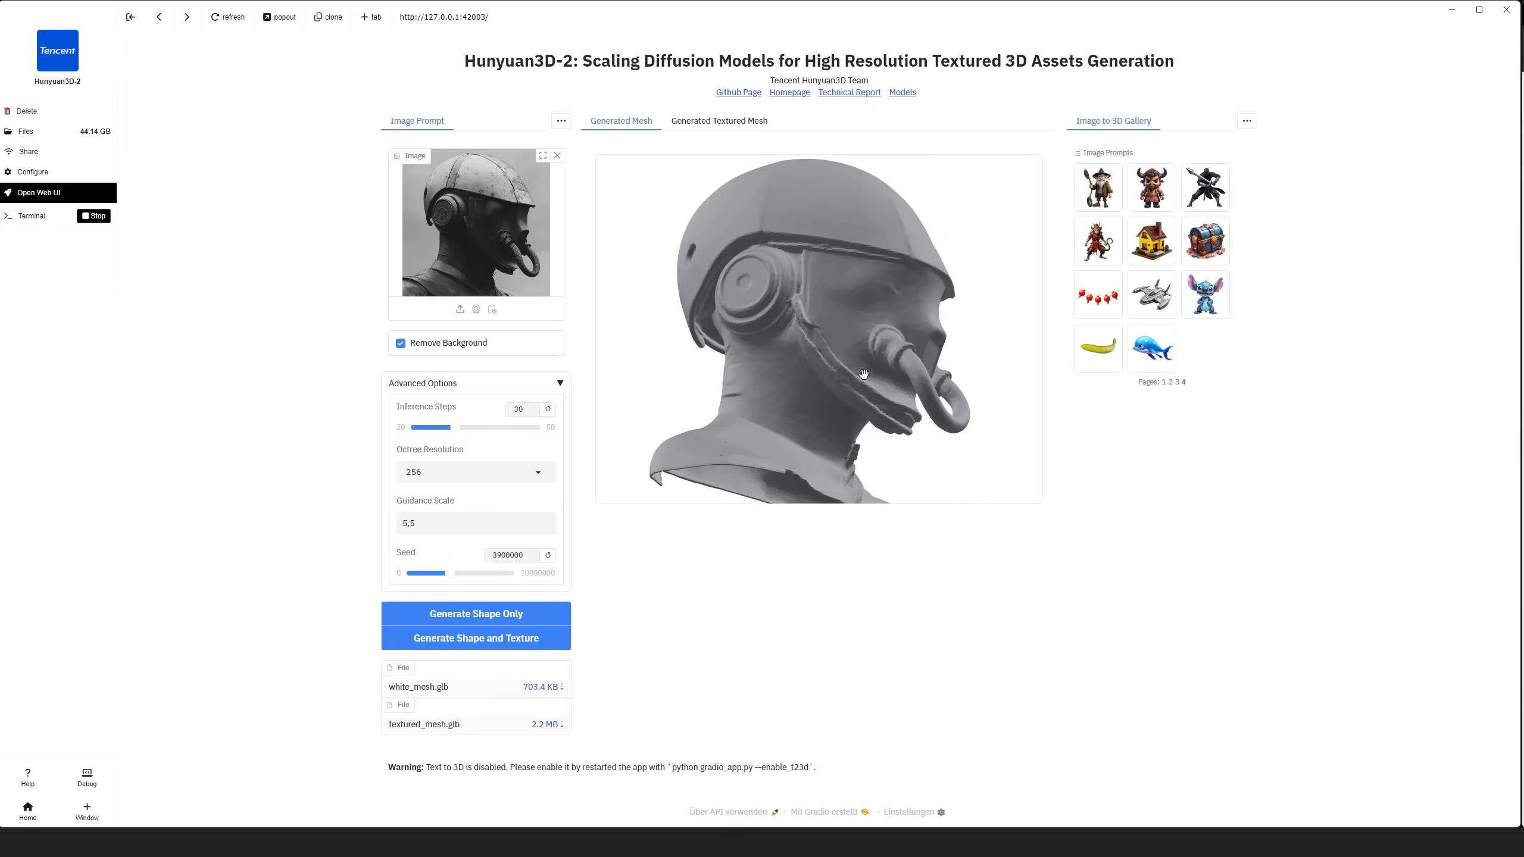
scroll(864, 374, up, 5)
scroll(864, 374, down, 3)
drag(865, 375, 786, 361)
scroll(840, 365, down, 5)
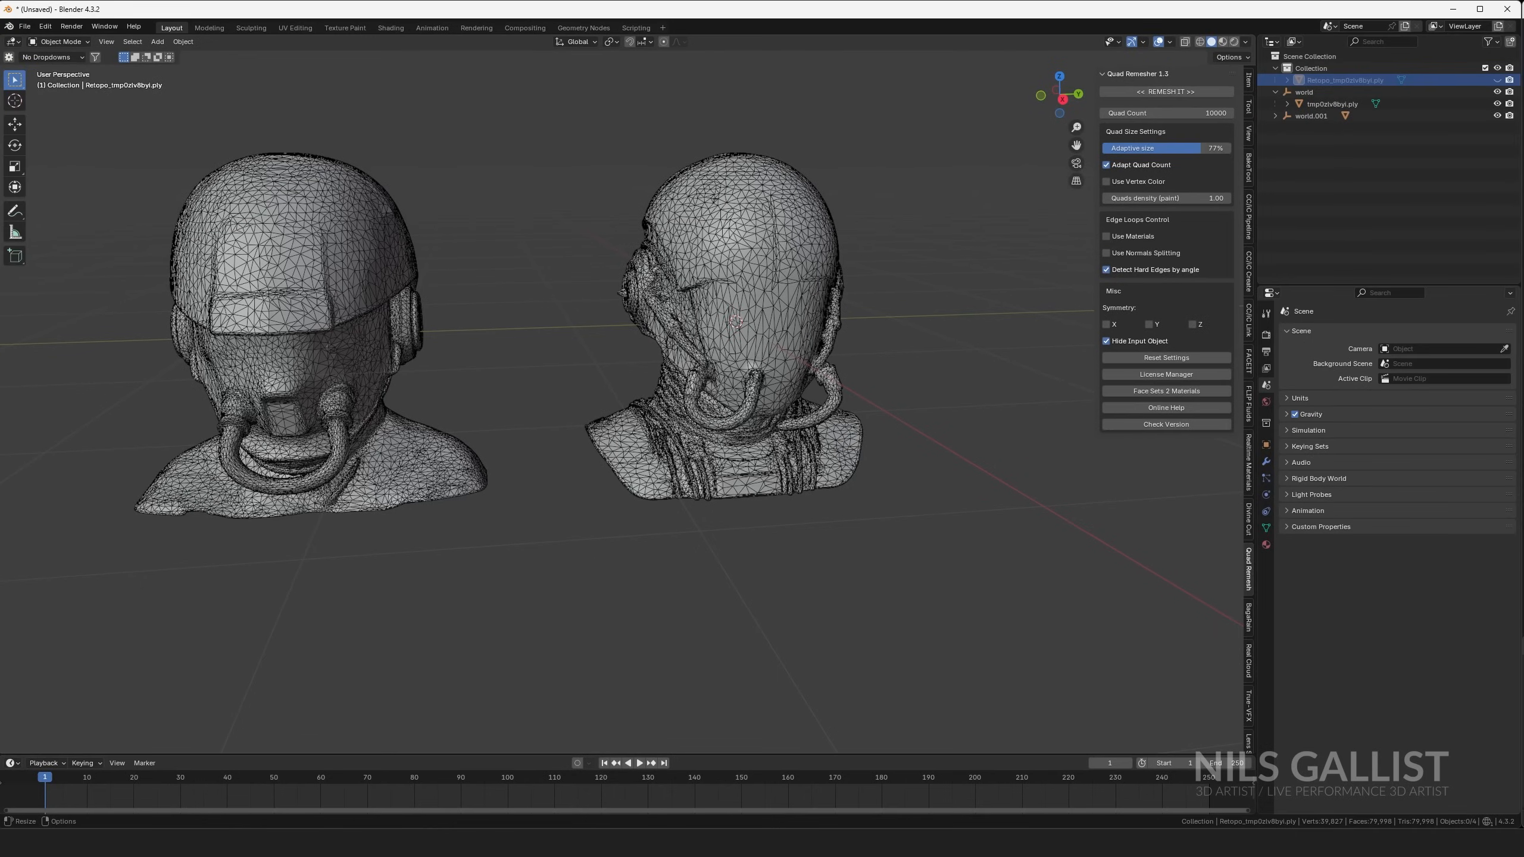
Switch to Blender, inspect both imported head models in Material Preview shading and return to Solid shading.
click(1222, 42)
mouse_move(776, 432)
middle_down()
mouse_move(755, 425)
mouse_move(935, 245)
mouse_move(723, 326)
mouse_move(809, 326)
middle_up()
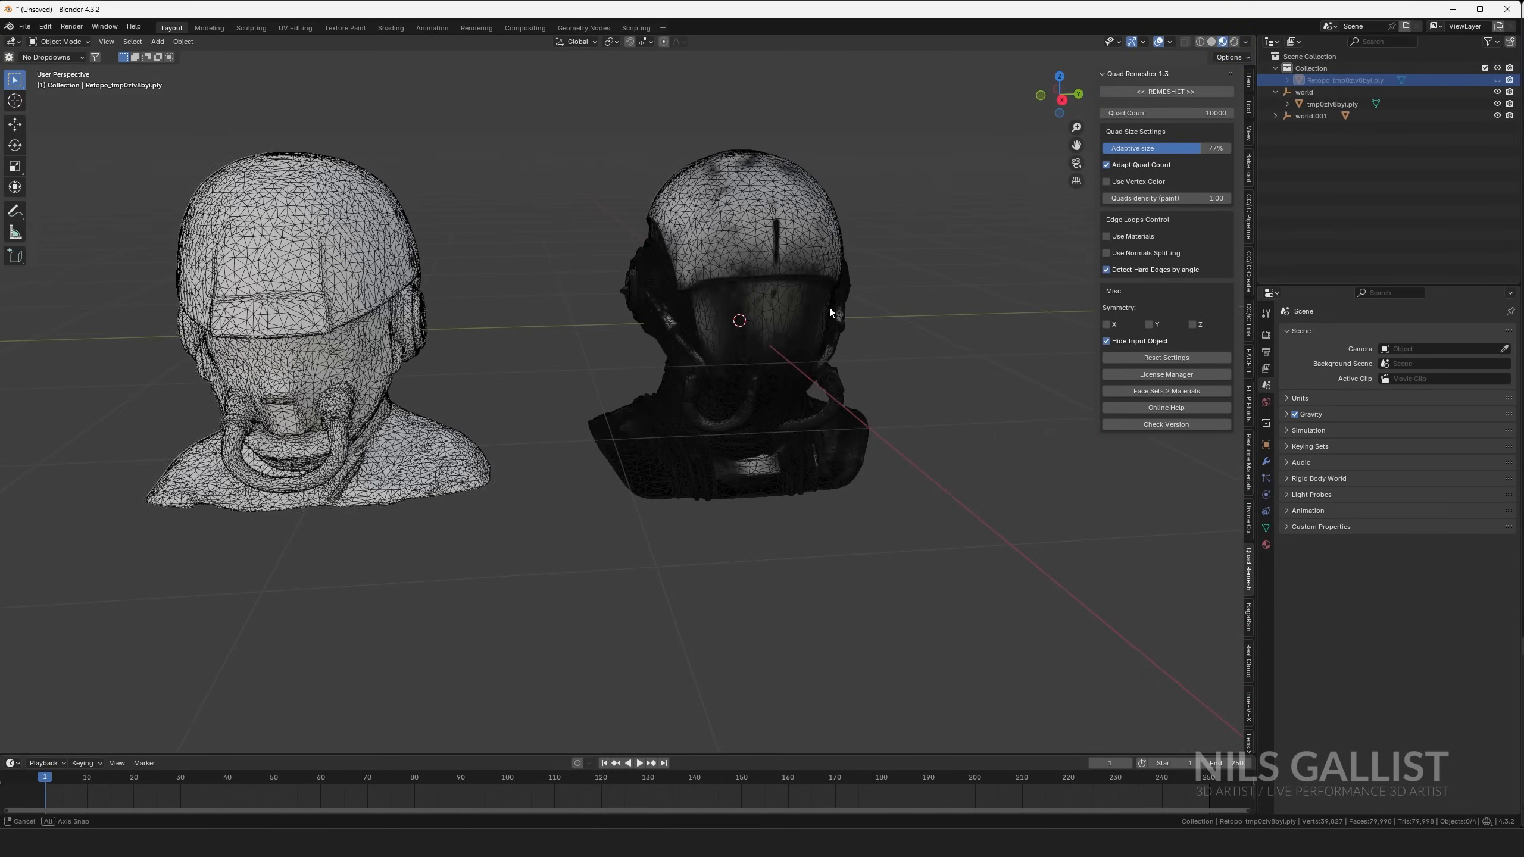
click(1159, 42)
click(1160, 43)
middle_drag(719, 403, 644, 390)
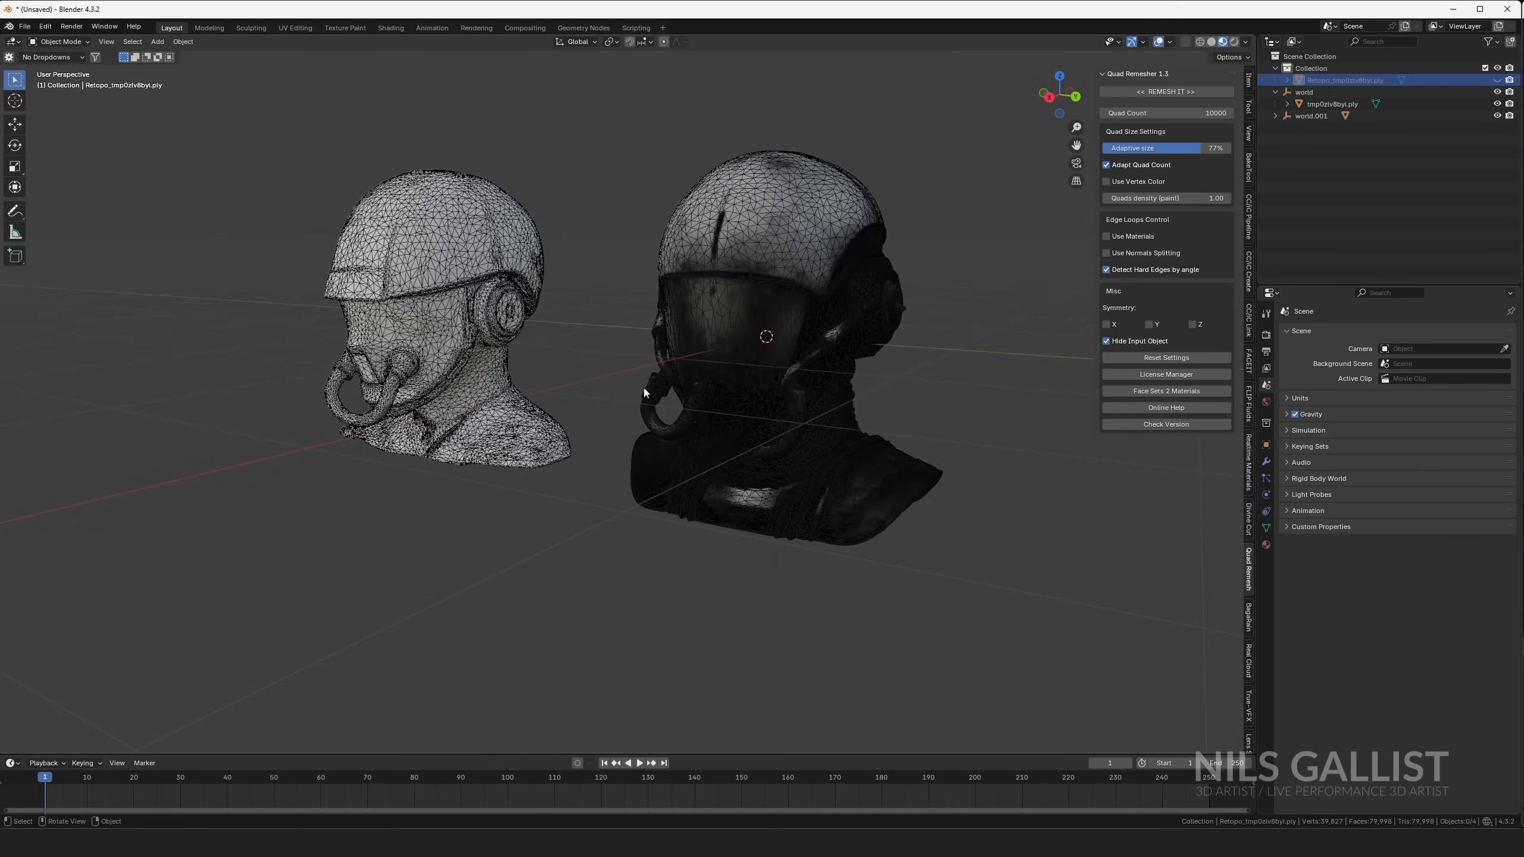
click(1212, 44)
Examine the triangle topology of both head models from several angles and close up.
middle_drag(828, 337, 900, 317)
shift+middle_drag(528, 381, 743, 408)
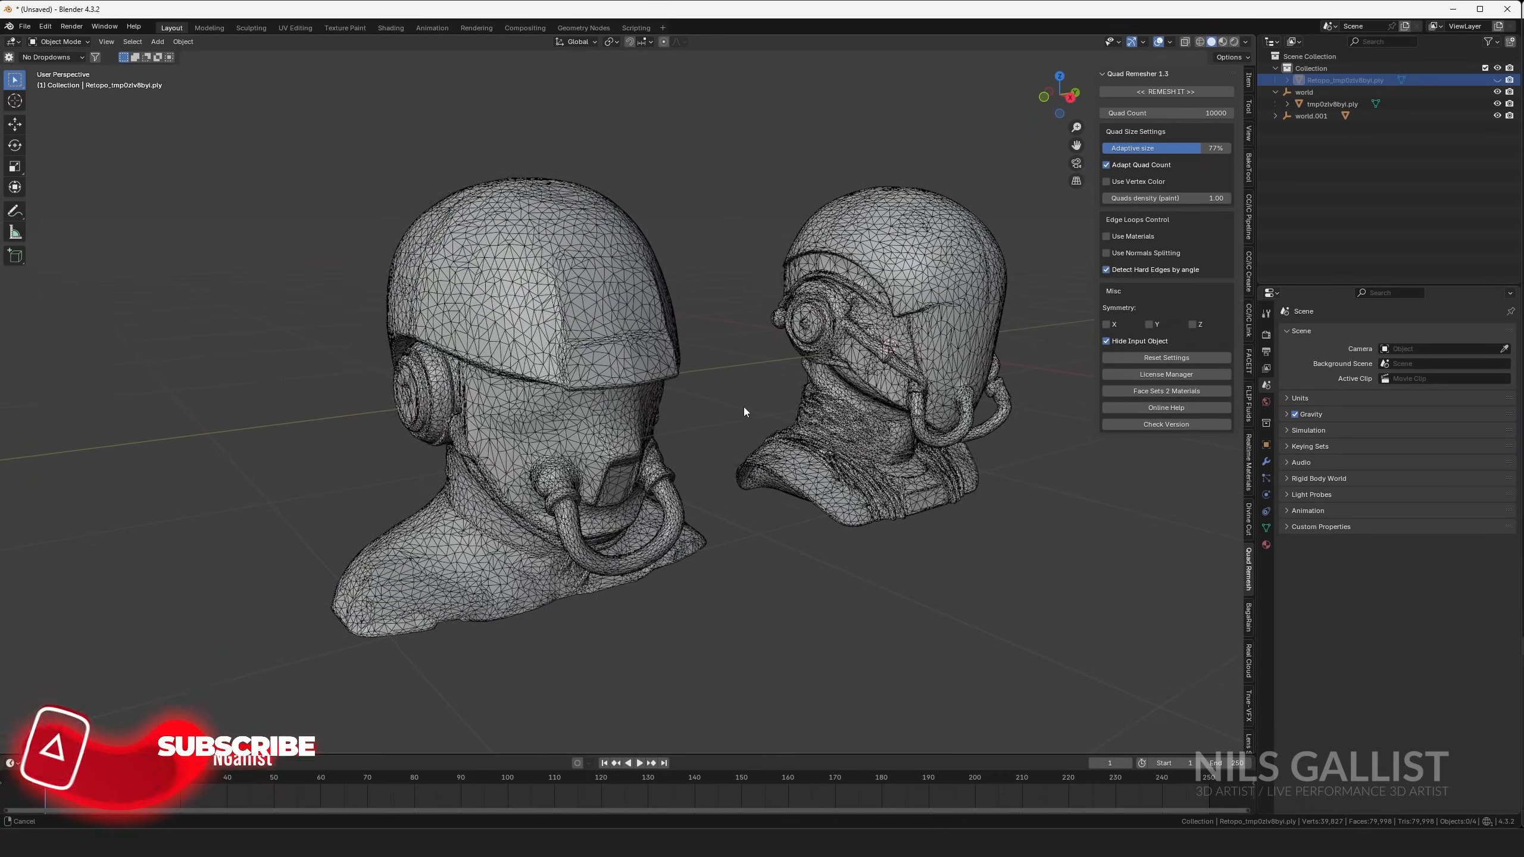
scroll(546, 429, up, 4)
middle_drag(545, 429, 491, 454)
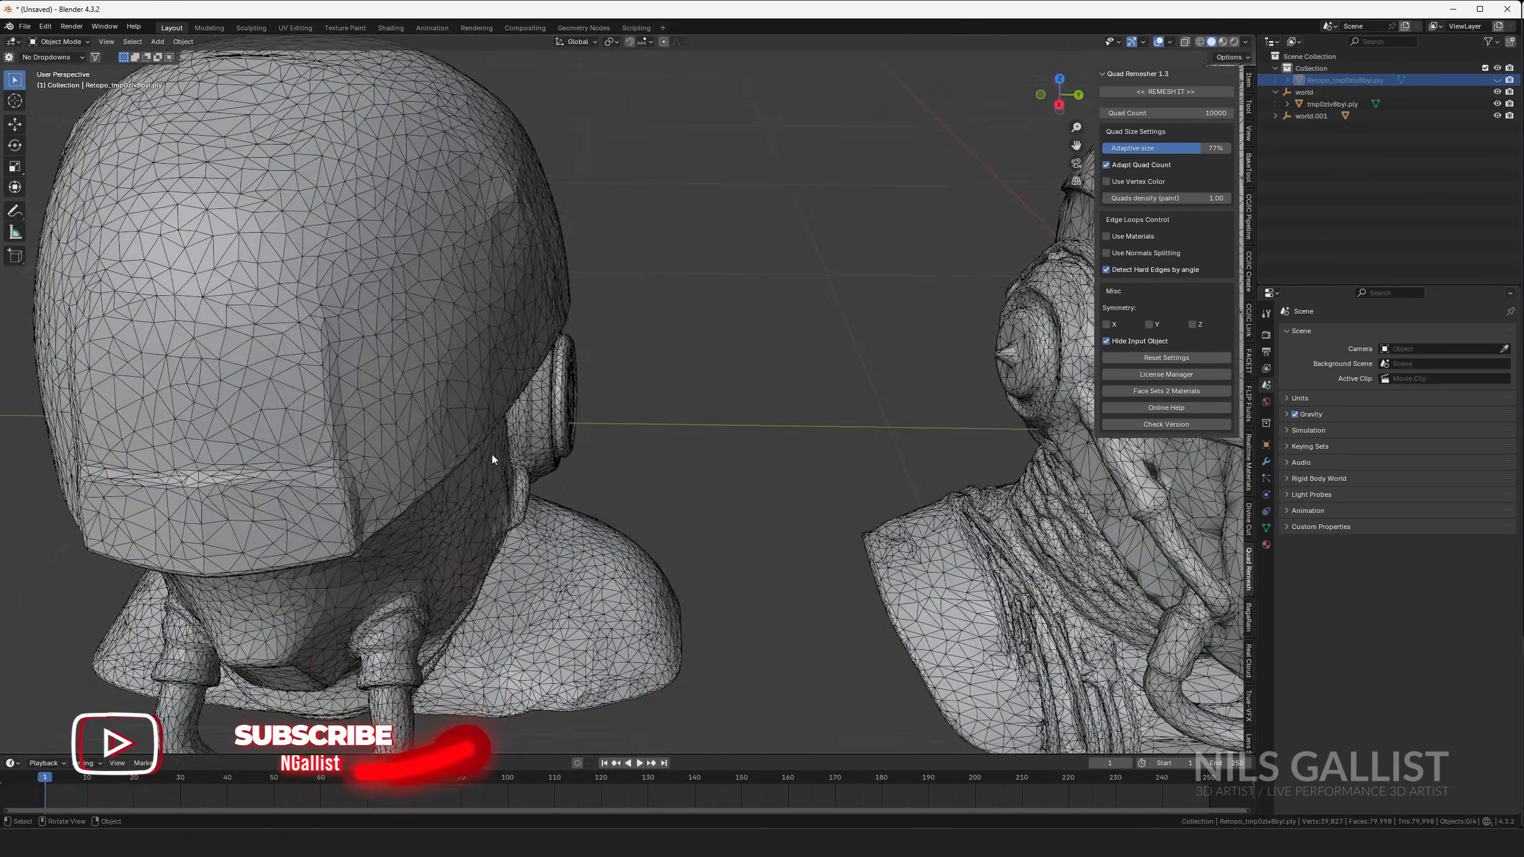
scroll(498, 456, down, 3)
middle_drag(649, 456, 662, 521)
middle_drag(714, 518, 714, 554)
scroll(742, 550, down, 4)
scroll(743, 550, up, 5)
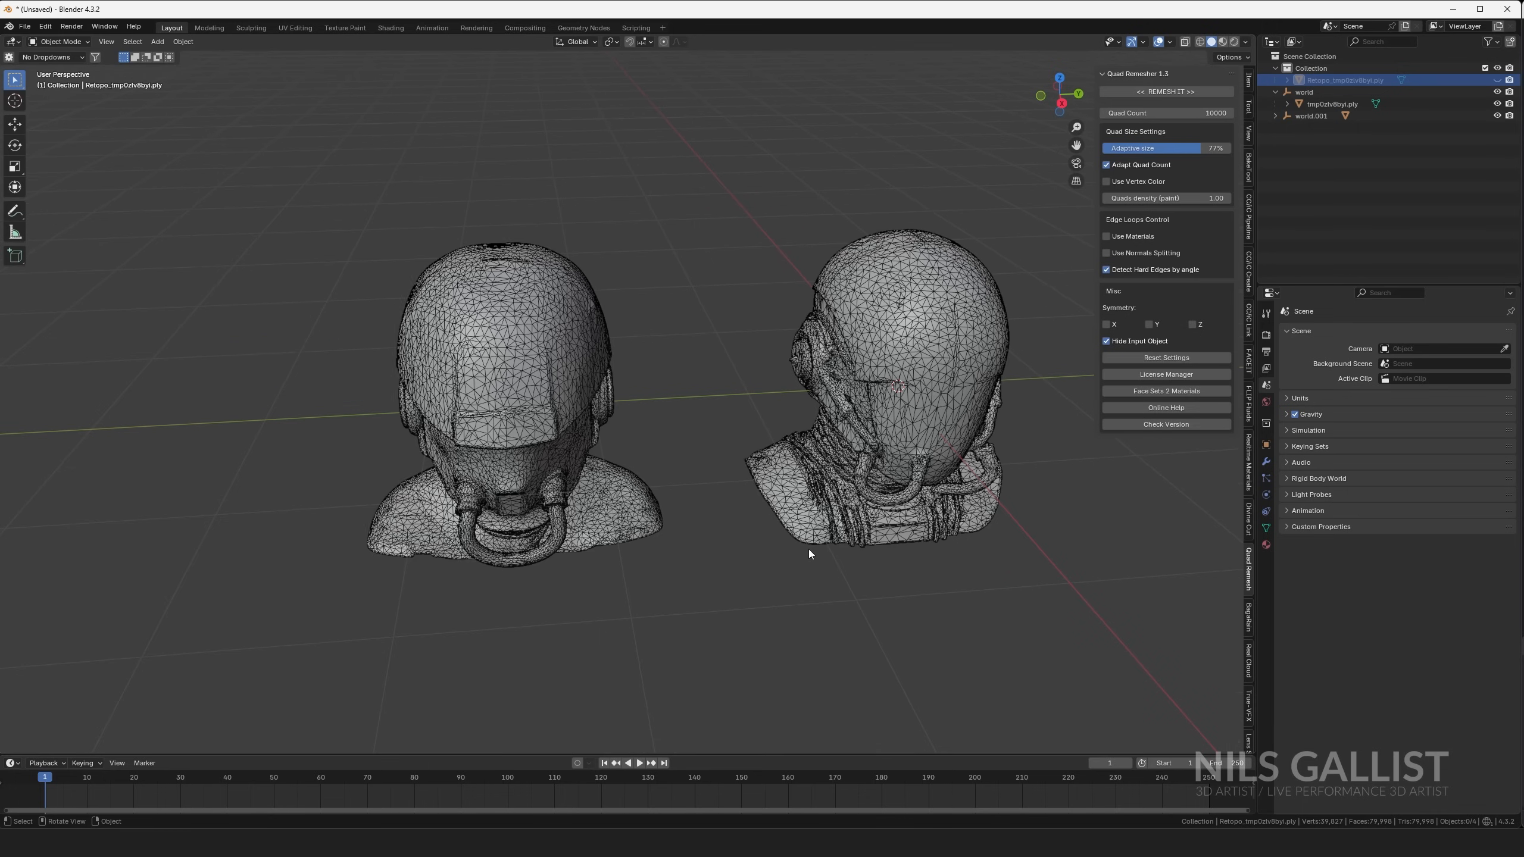
Unhide the Retopo mesh in the Collection and compare its topology with the two original head models.
middle_drag(808, 550, 655, 436)
click(1498, 80)
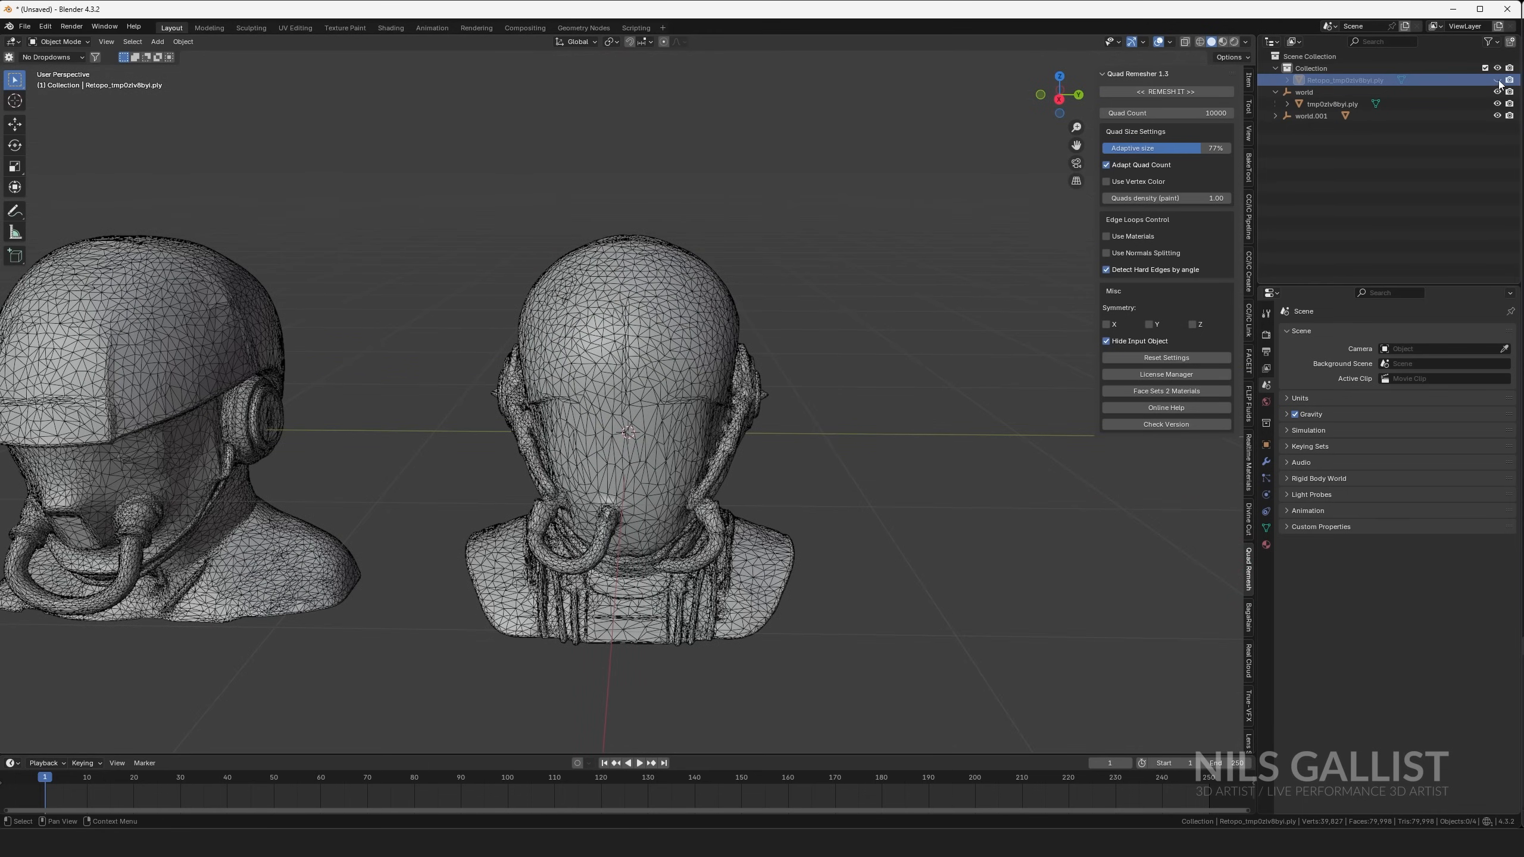
middle_drag(750, 456, 860, 531)
scroll(831, 465, down, 5)
scroll(804, 473, up, 4)
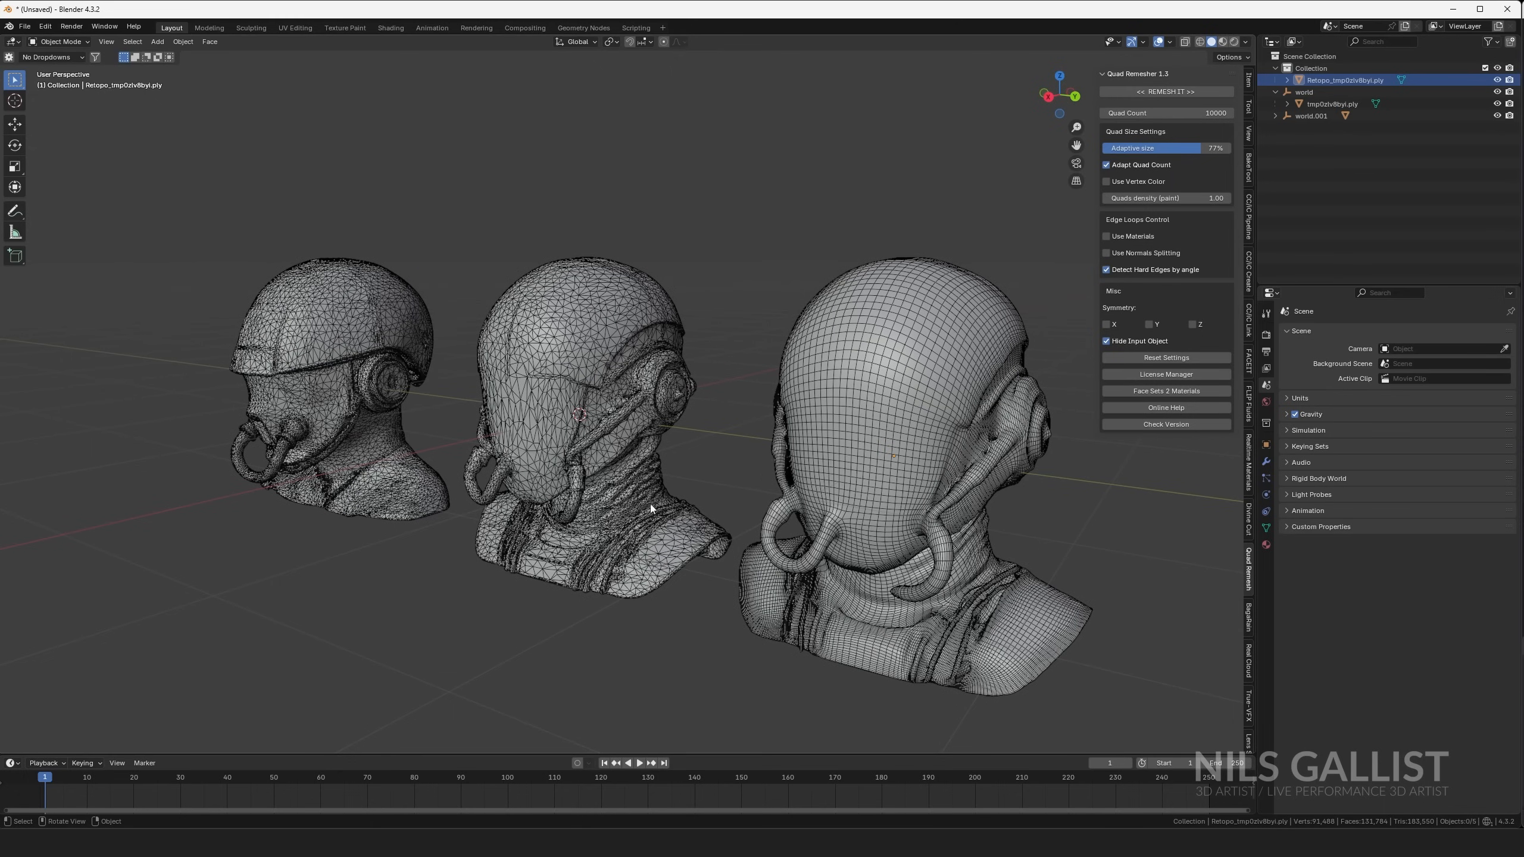
middle_drag(651, 508, 762, 475)
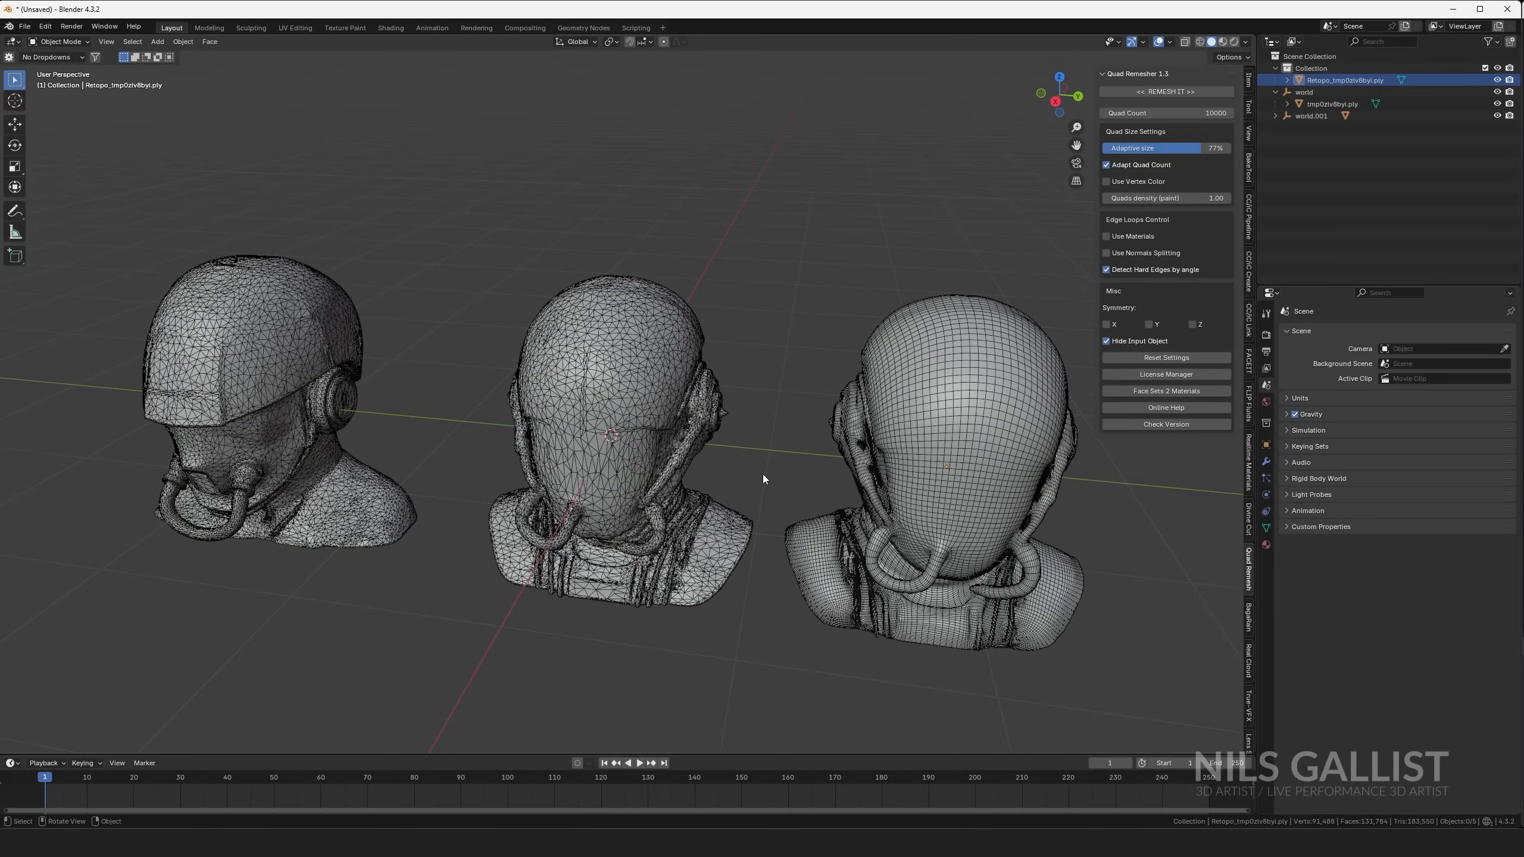